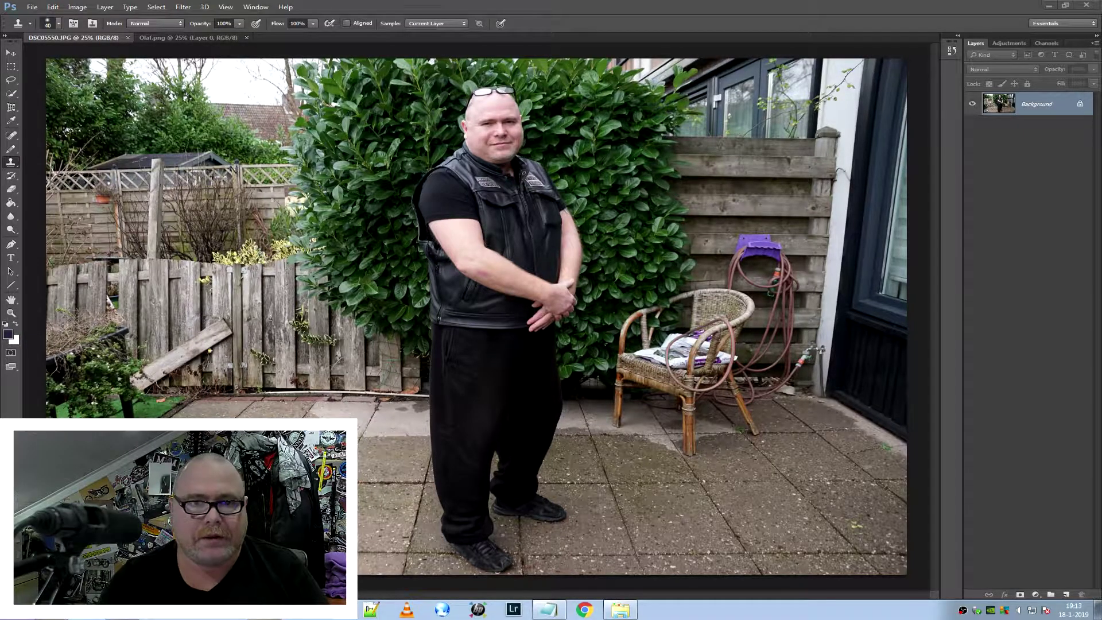
# Try a Quick Selection of the man's head in the garden photo DSC05550.JPG.
pyautogui.click(185, 37)
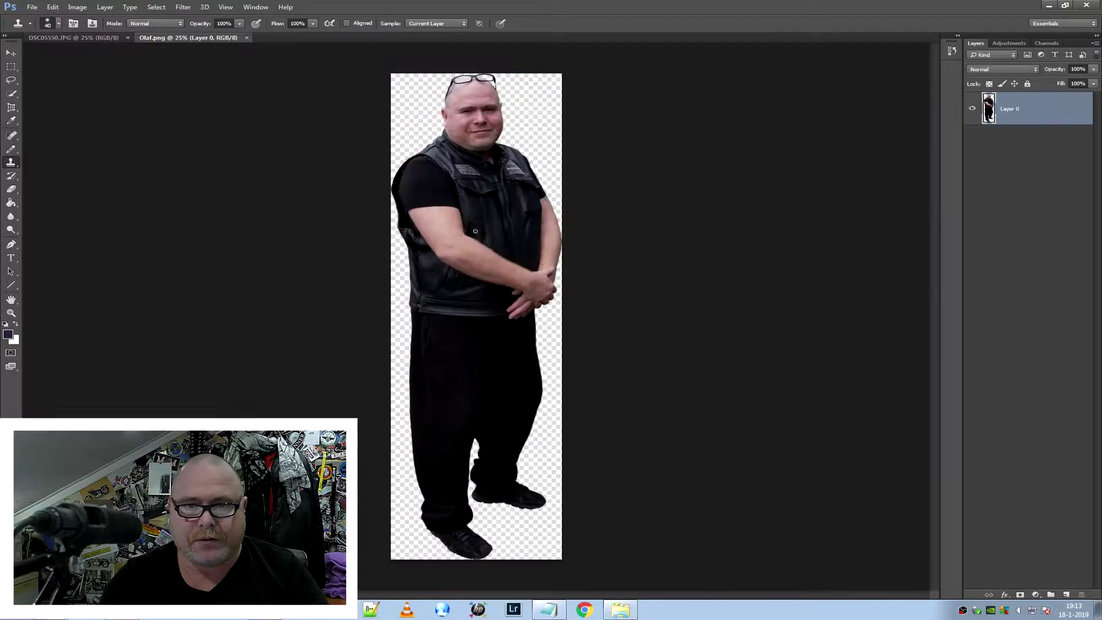
pyautogui.click(52, 39)
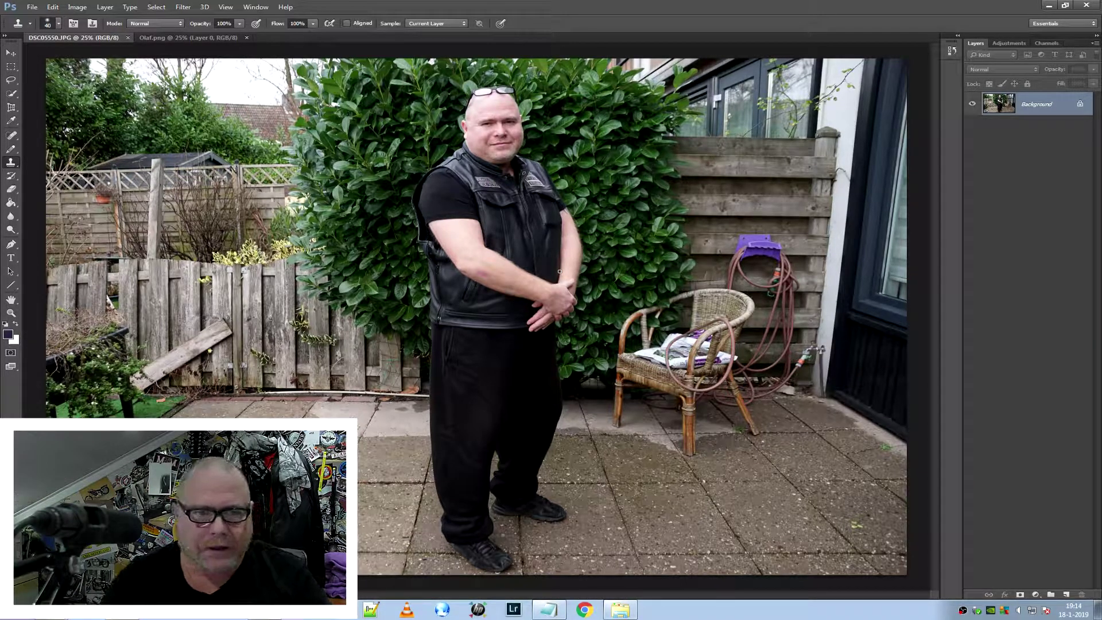
pyautogui.click(10, 94)
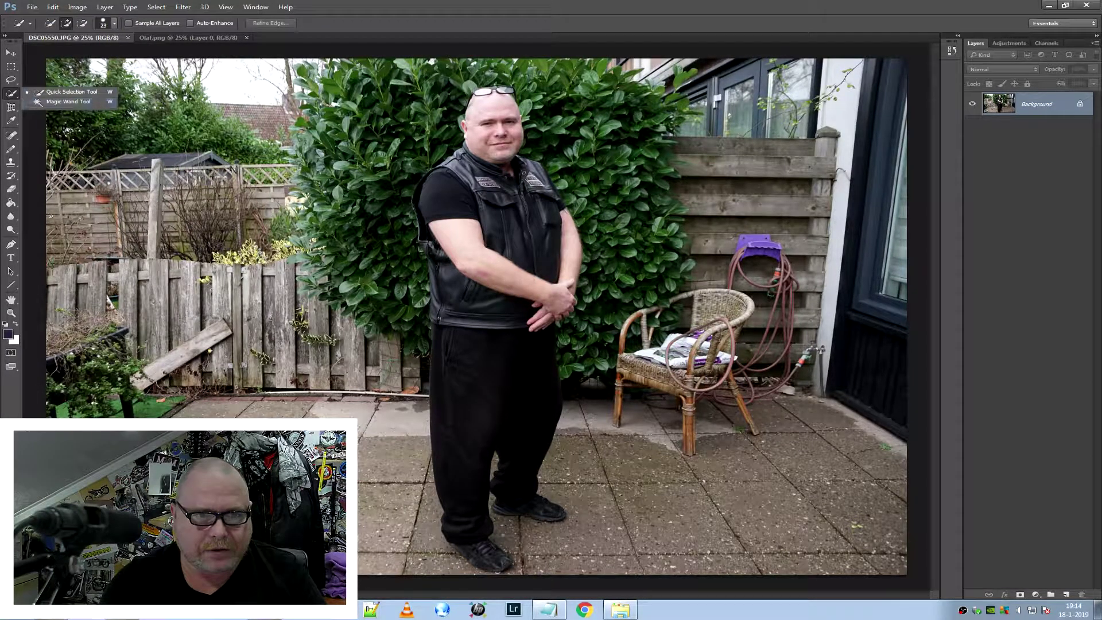
pyautogui.moveTo(482, 114)
pyautogui.mouseDown()
pyautogui.moveTo(497, 154)
pyautogui.moveTo(462, 261)
pyautogui.mouseUp()
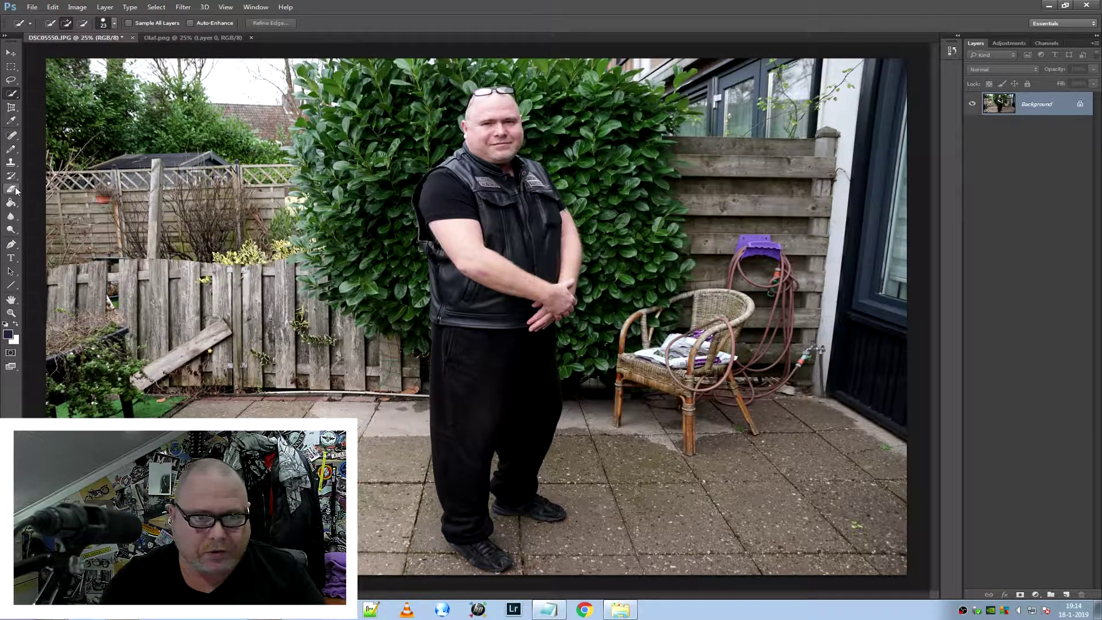
# Choose the standard Pen Tool and zoom in on the man's jaw.
pyautogui.click(12, 246)
pyautogui.rightClick(12, 245)
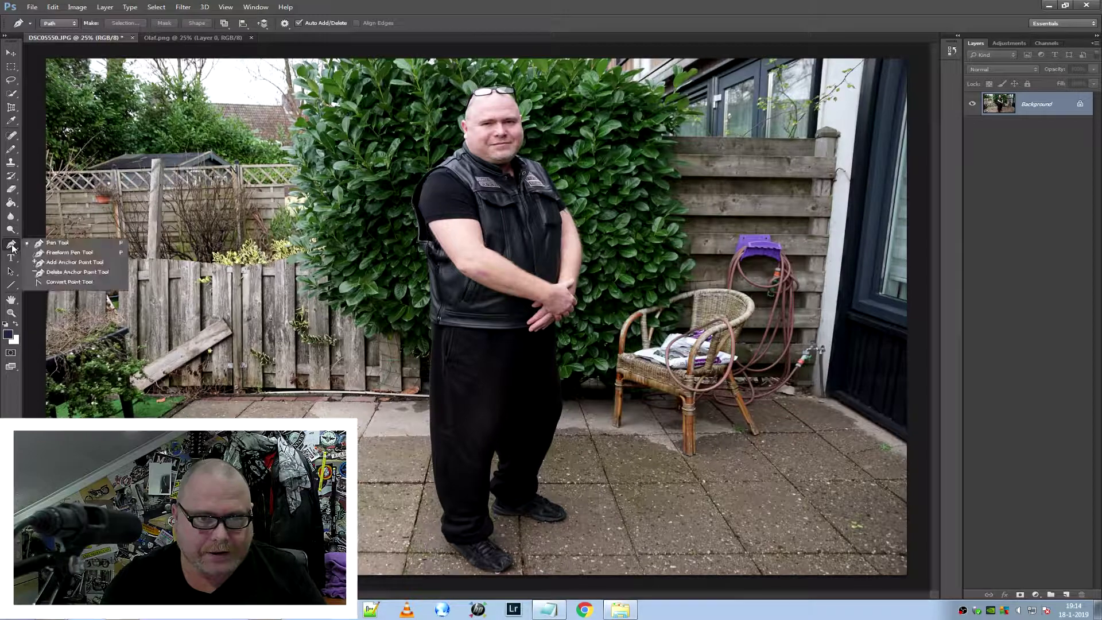
pyautogui.click(66, 246)
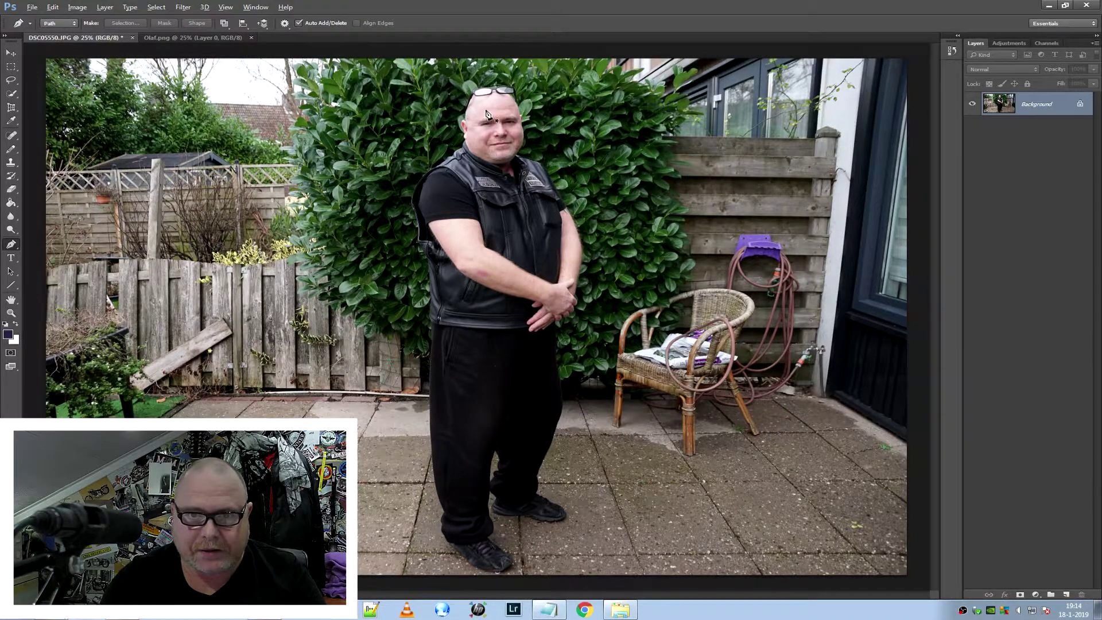
pyautogui.scroll(2, 479, 110)
pyautogui.scroll(3, 479, 110)
pyautogui.scroll(2, 478, 109)
pyautogui.scroll(1, 454, 184)
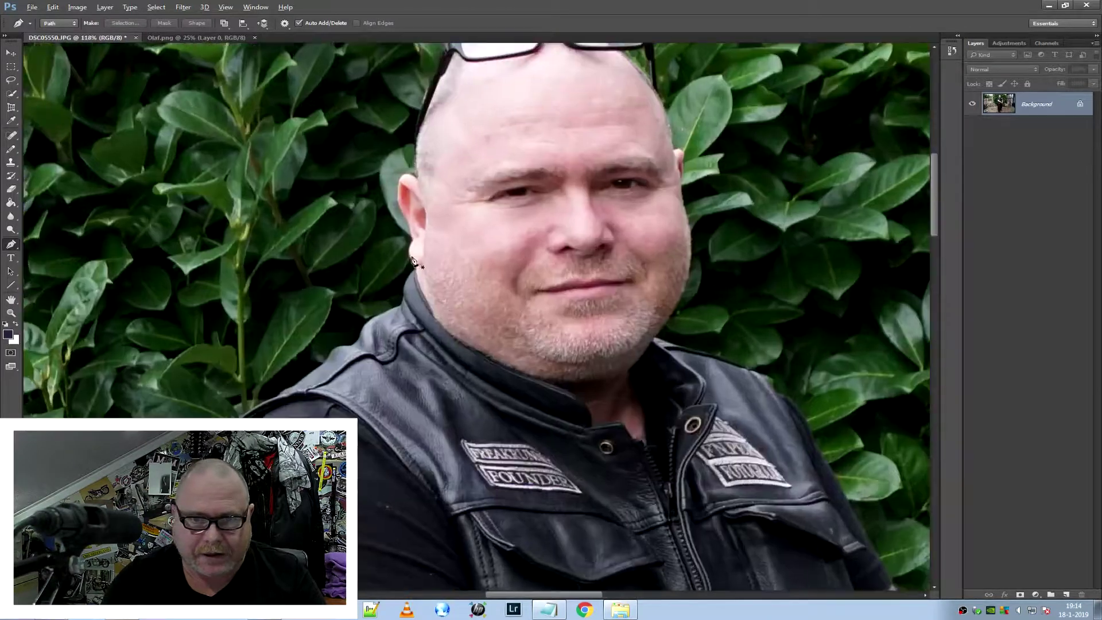
pyautogui.scroll(1, 422, 264)
# Place path anchor points along the man's jaw edge down toward the collar.
pyautogui.click(416, 272)
pyautogui.click(407, 280)
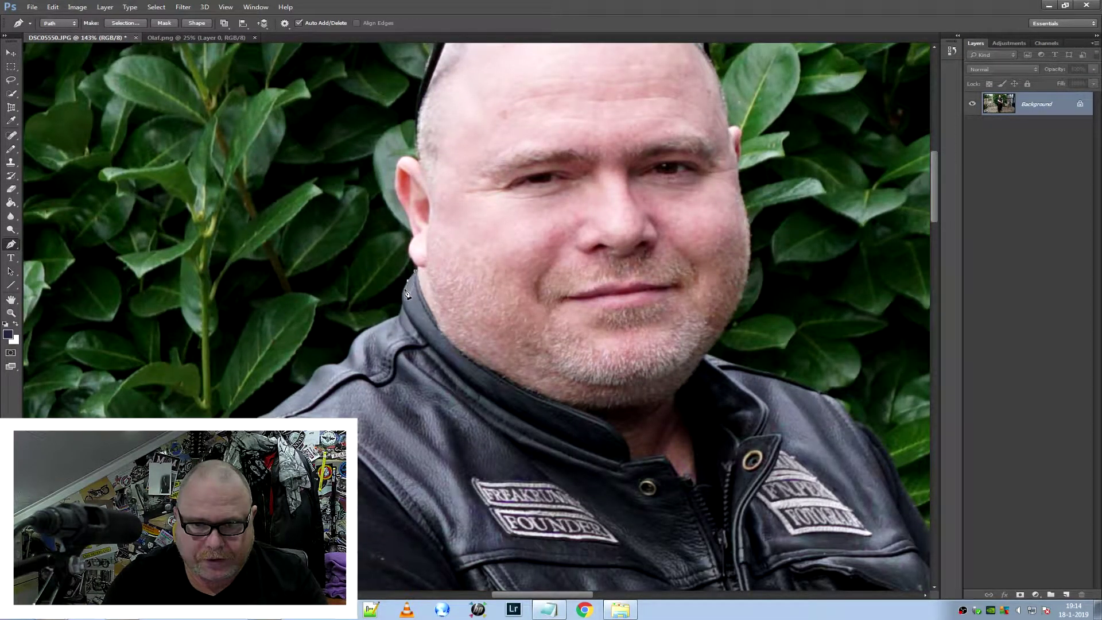
pyautogui.click(403, 290)
pyautogui.click(401, 310)
pyautogui.click(392, 319)
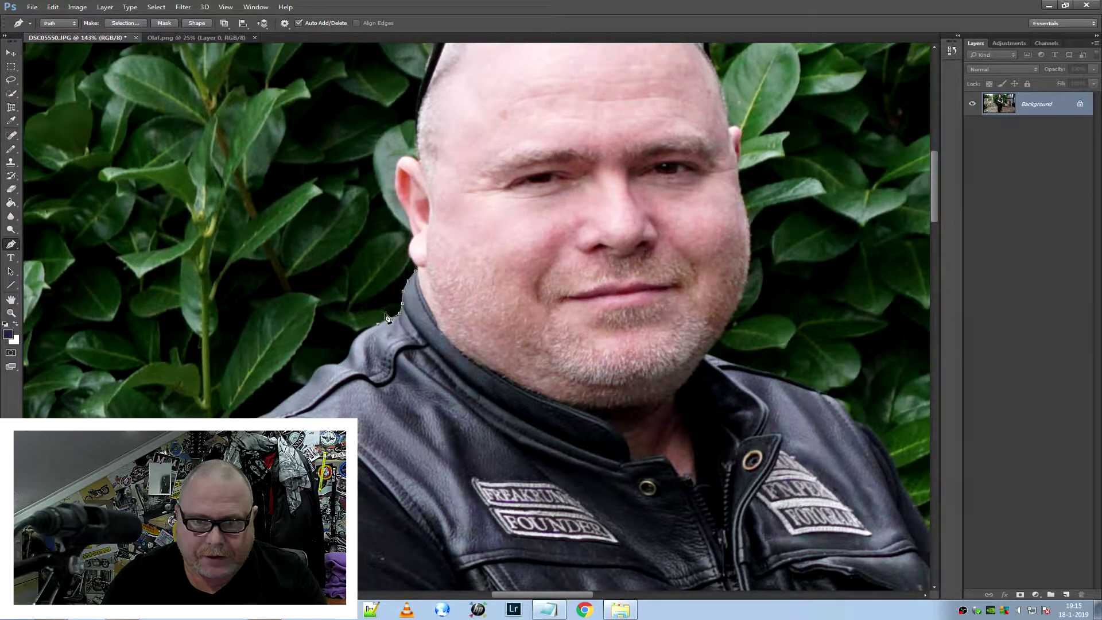
pyautogui.click(417, 275)
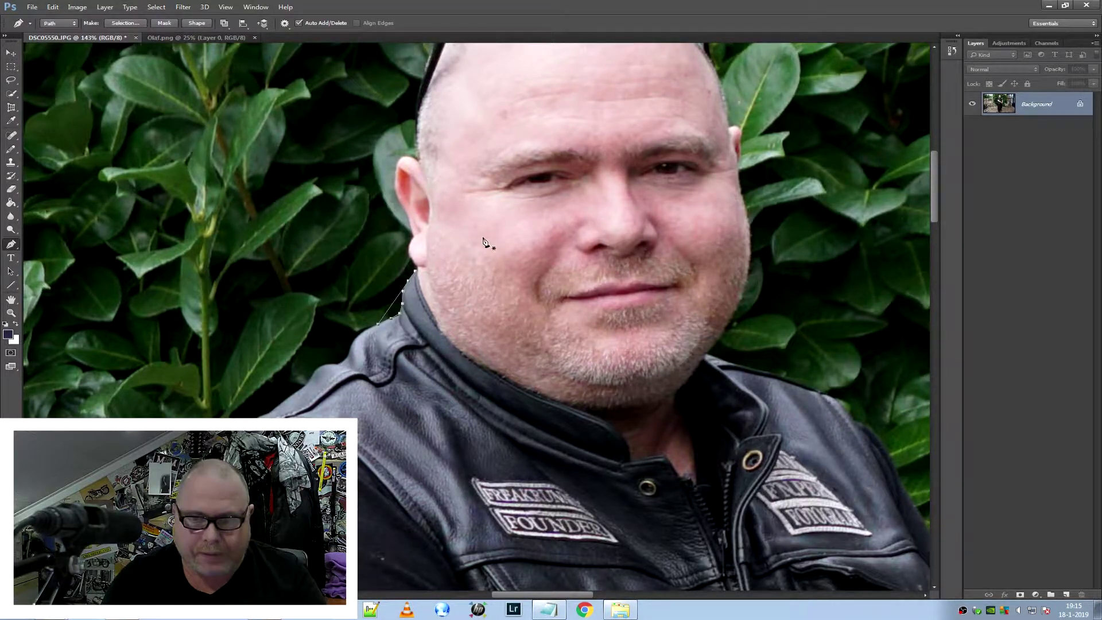
# Convert the jaw path into an active selection with Make Selection.
pyautogui.scroll(2, 521, 180)
pyautogui.scroll(1, 521, 179)
pyautogui.scroll(-2, 459, 173)
pyautogui.scroll(3, 374, 168)
pyautogui.scroll(-6, 365, 275)
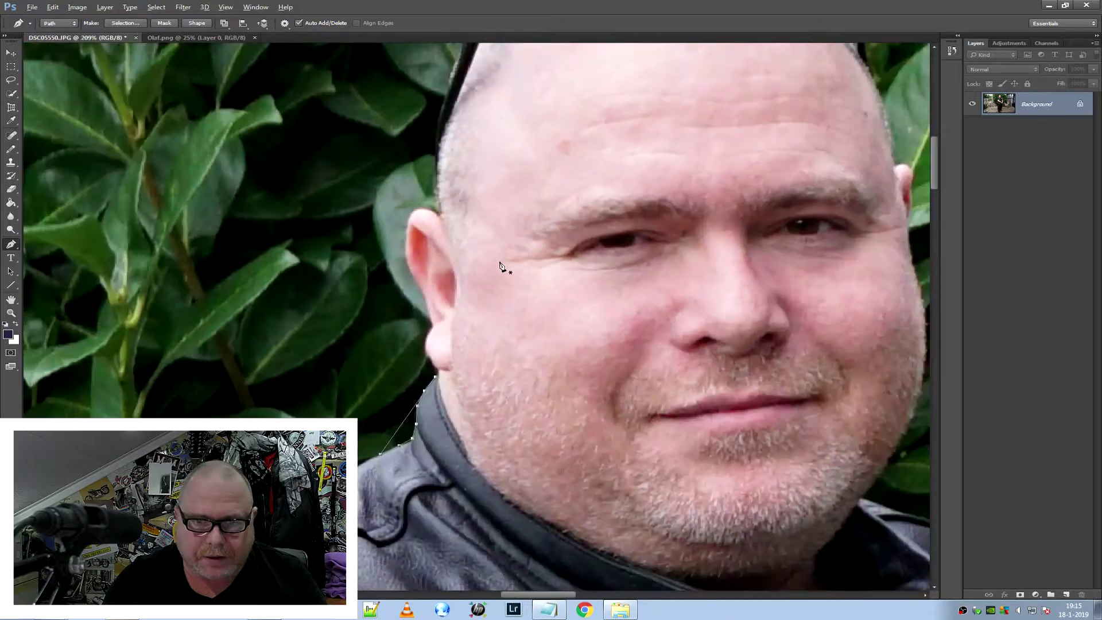
pyautogui.scroll(1, 493, 336)
pyautogui.scroll(1, 488, 338)
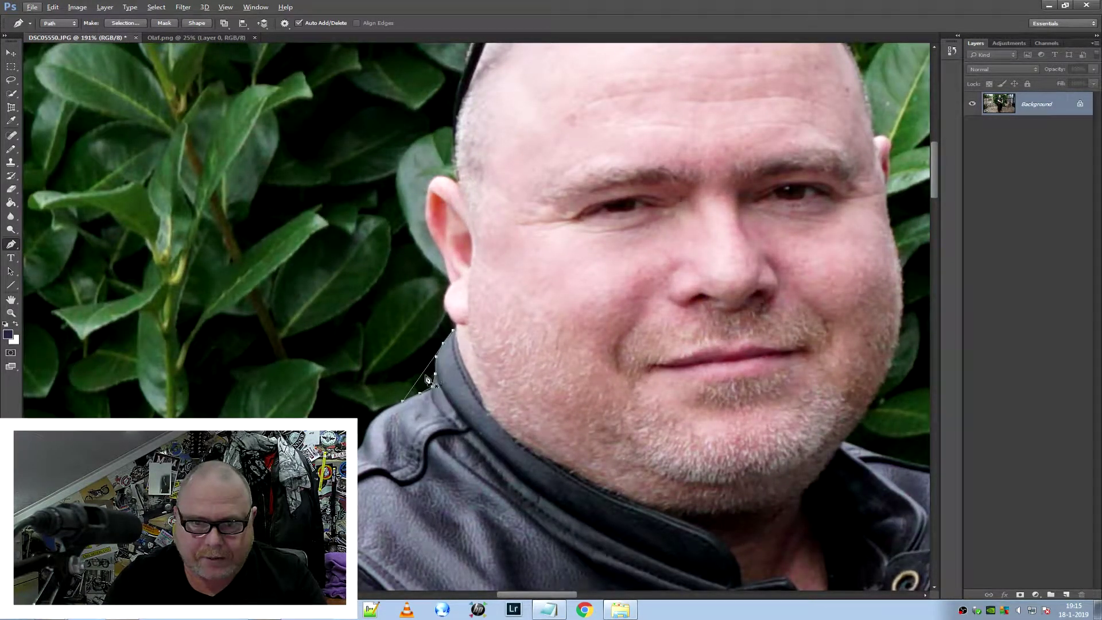
pyautogui.rightClick(427, 380)
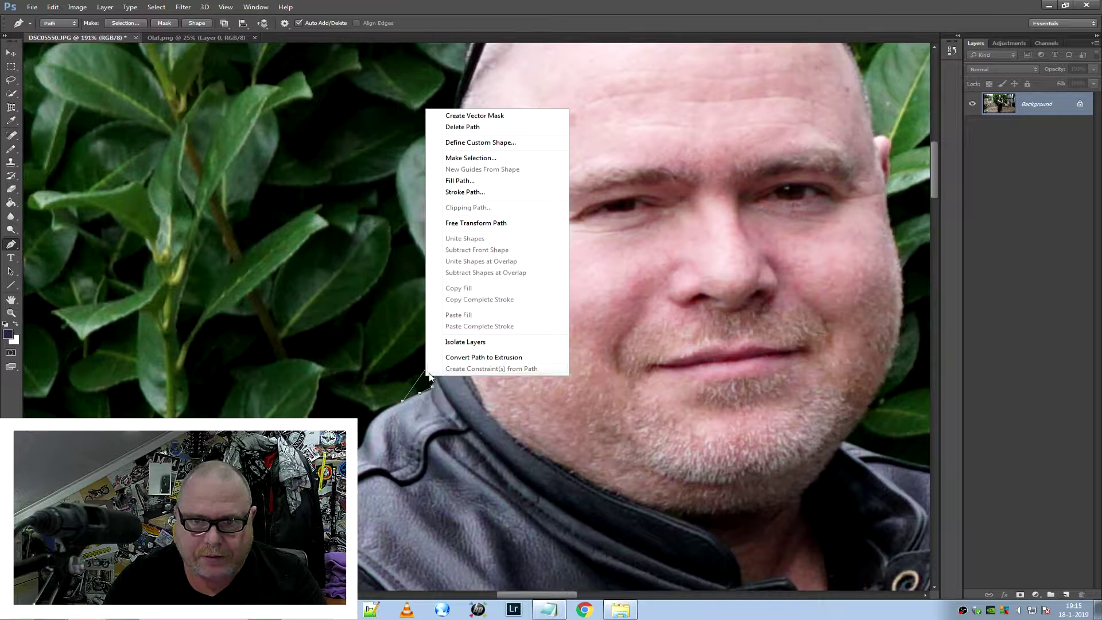
pyautogui.click(492, 159)
pyautogui.click(613, 180)
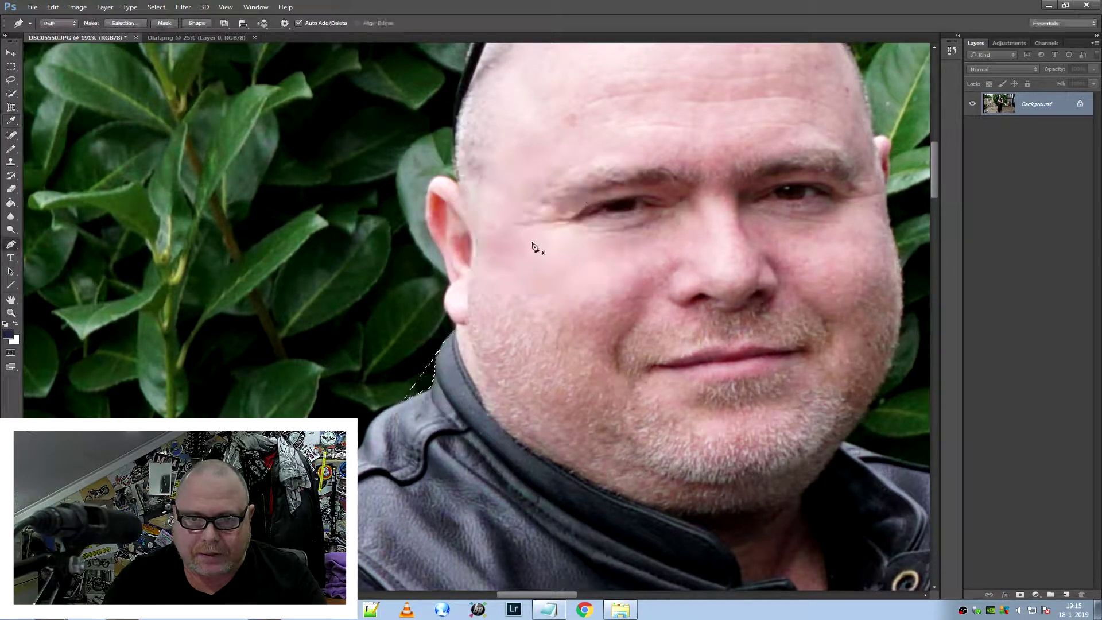
# Select the Rectangular Marquee Tool, show the Olaf.png cut-out, and switch to Opera.
pyautogui.click(11, 66)
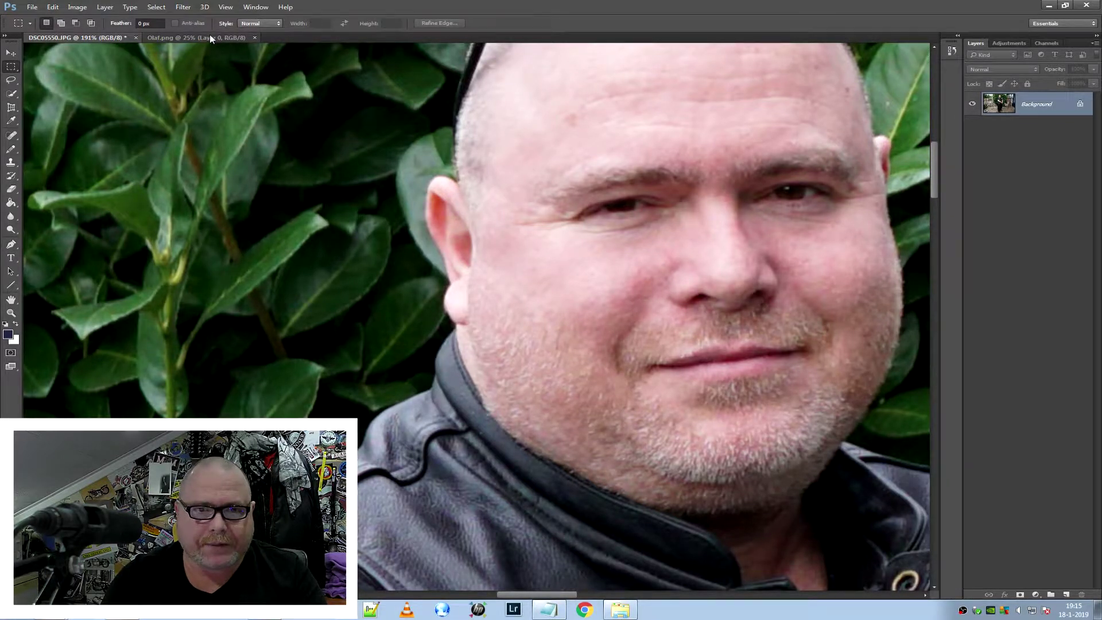
pyautogui.click(209, 38)
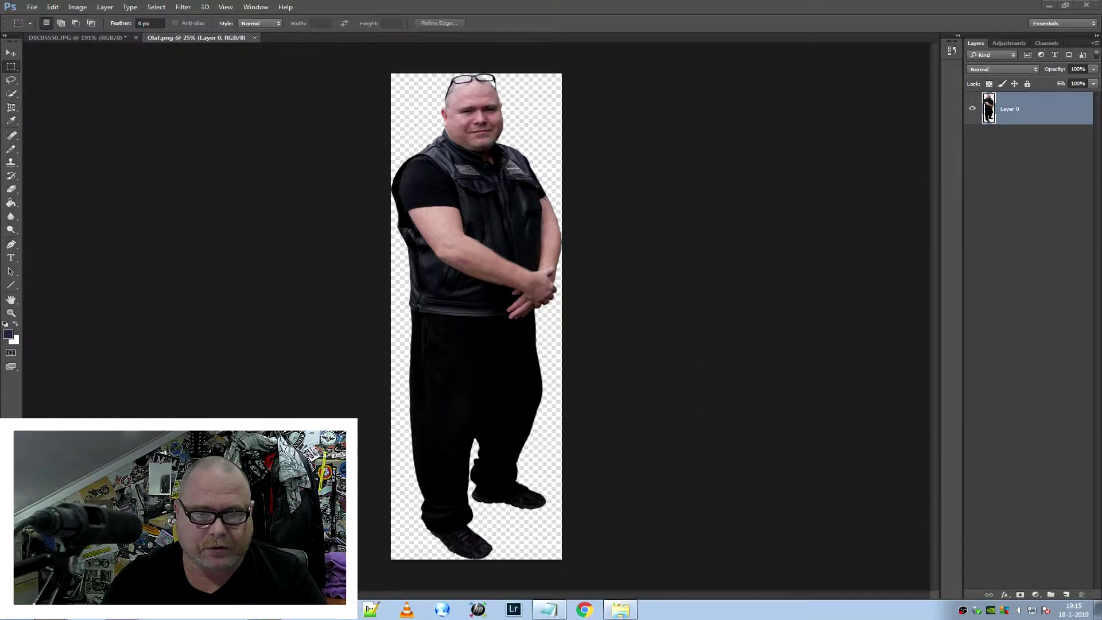
pyautogui.hotkey('alt', 'Tab')
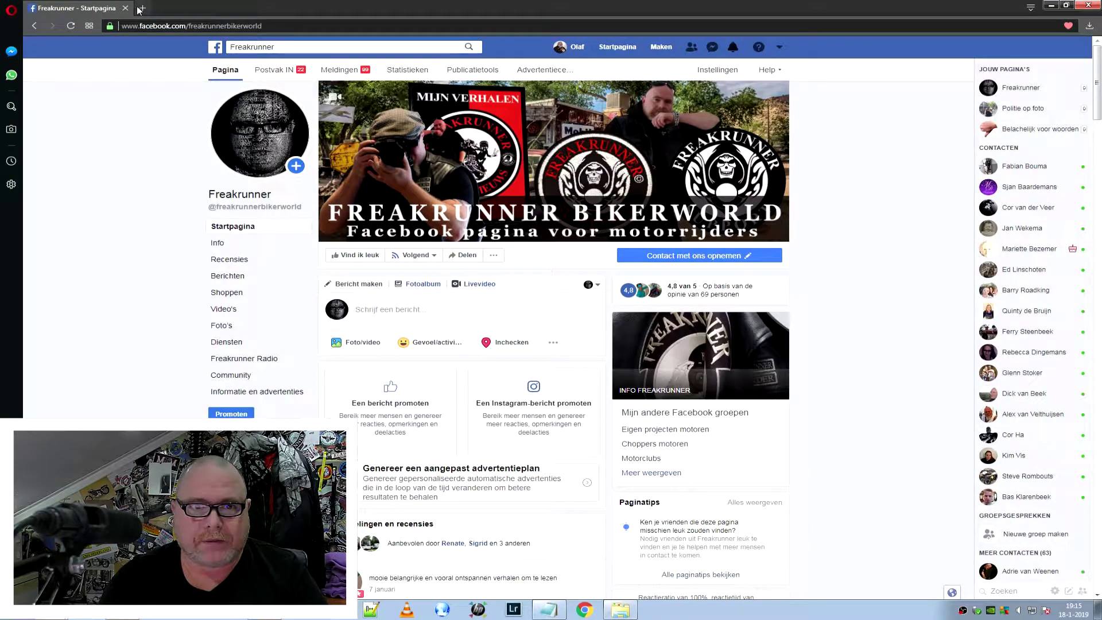
# Search Google for 'background images' in a new Opera tab and show the search tools.
pyautogui.click(143, 10)
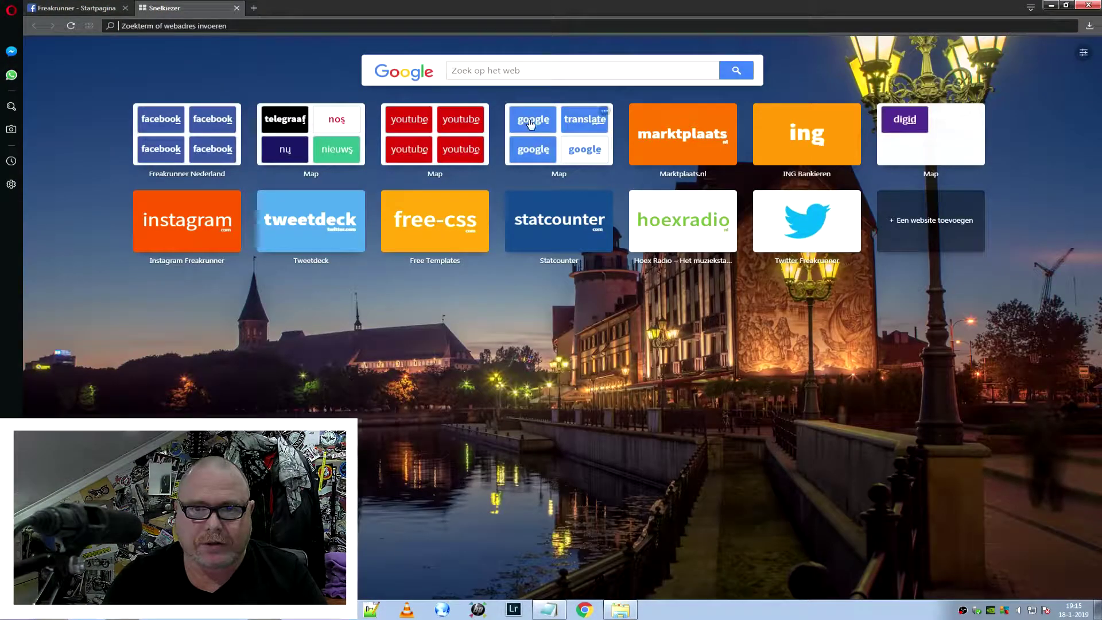
pyautogui.click(534, 72)
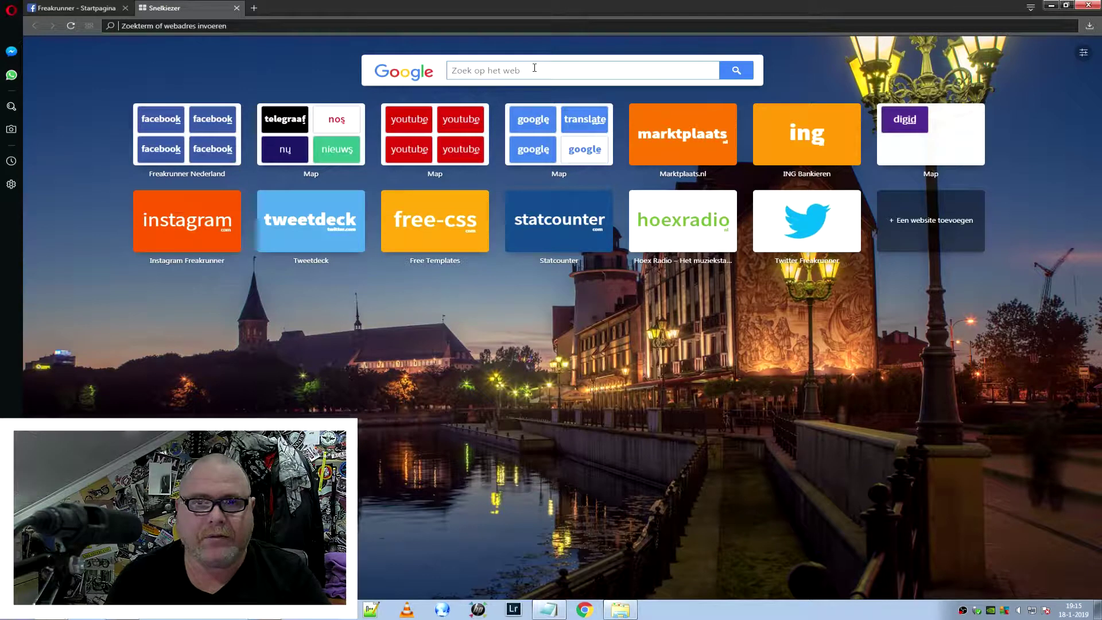
pyautogui.write('background')
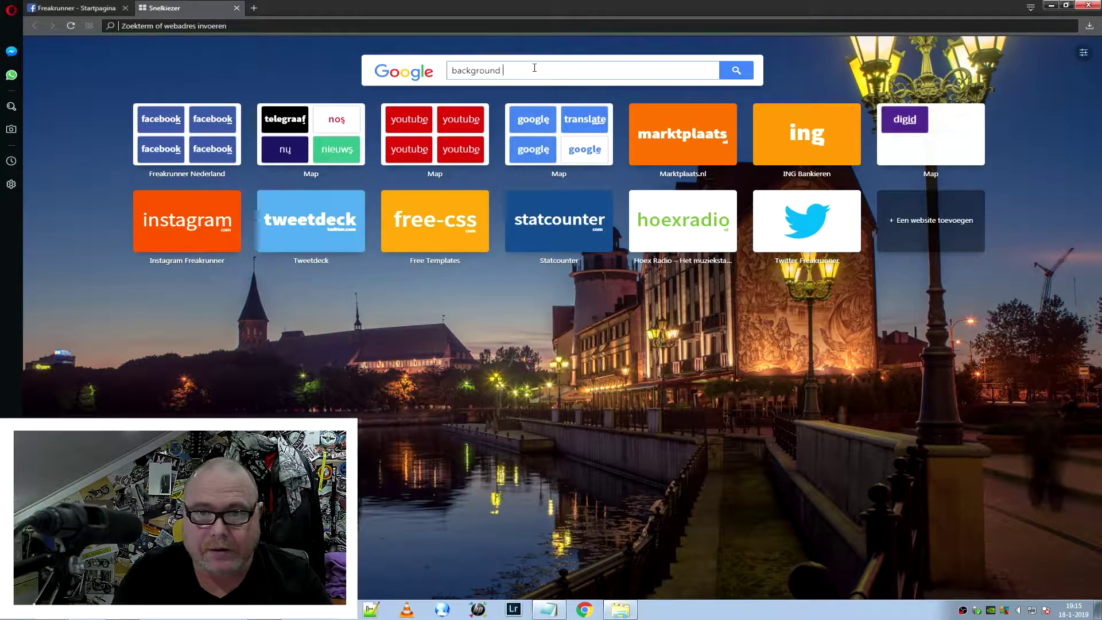
pyautogui.write(' image')
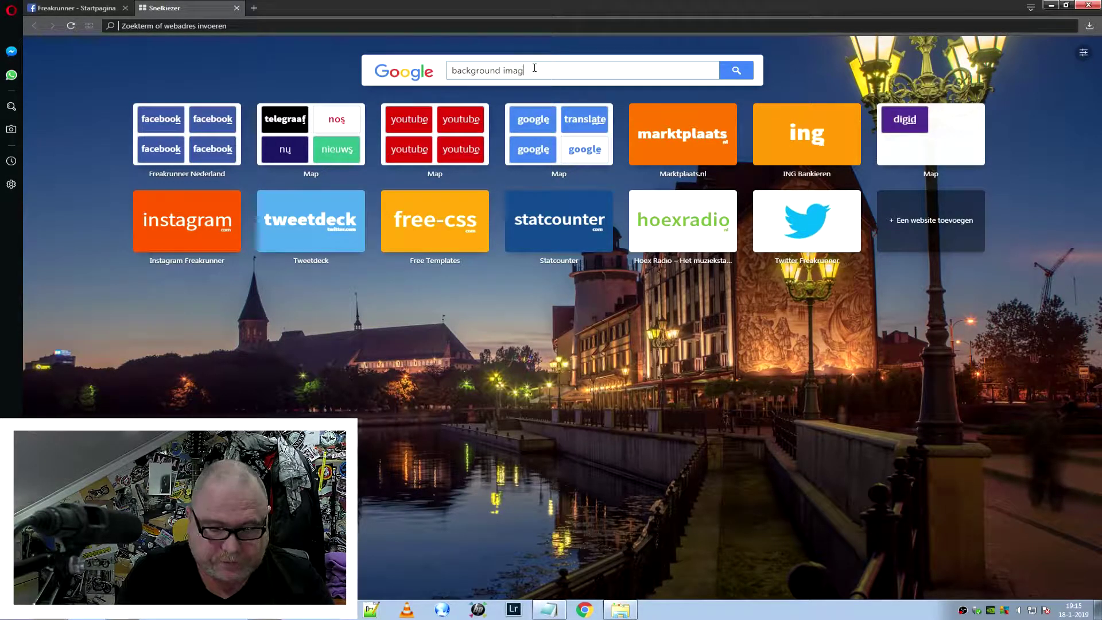
pyautogui.write('s')
pyautogui.press('Return')
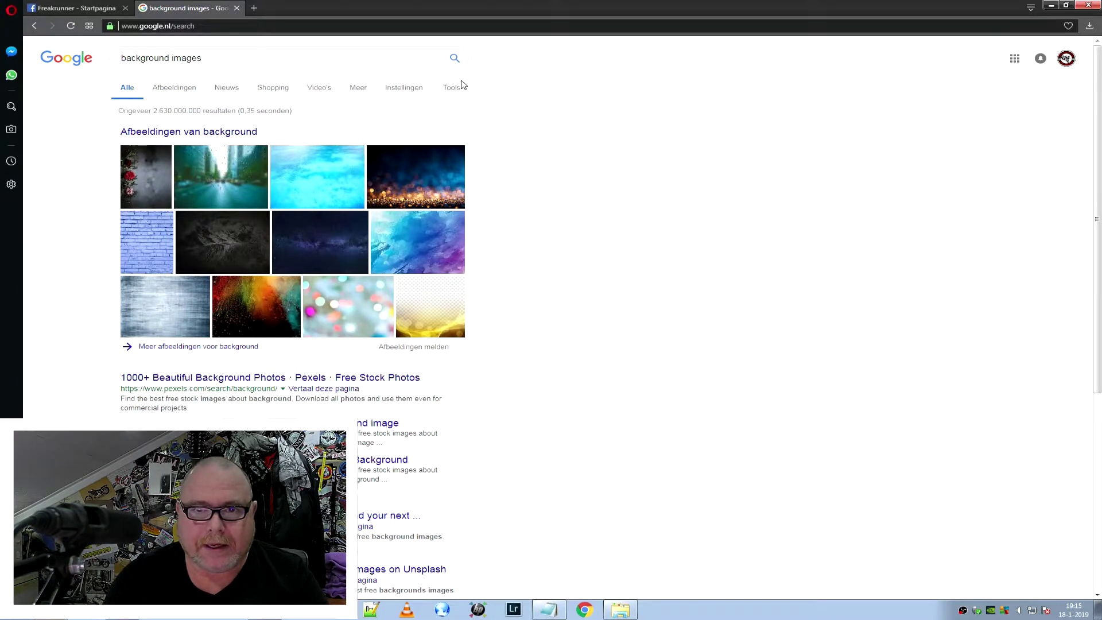
pyautogui.click(456, 90)
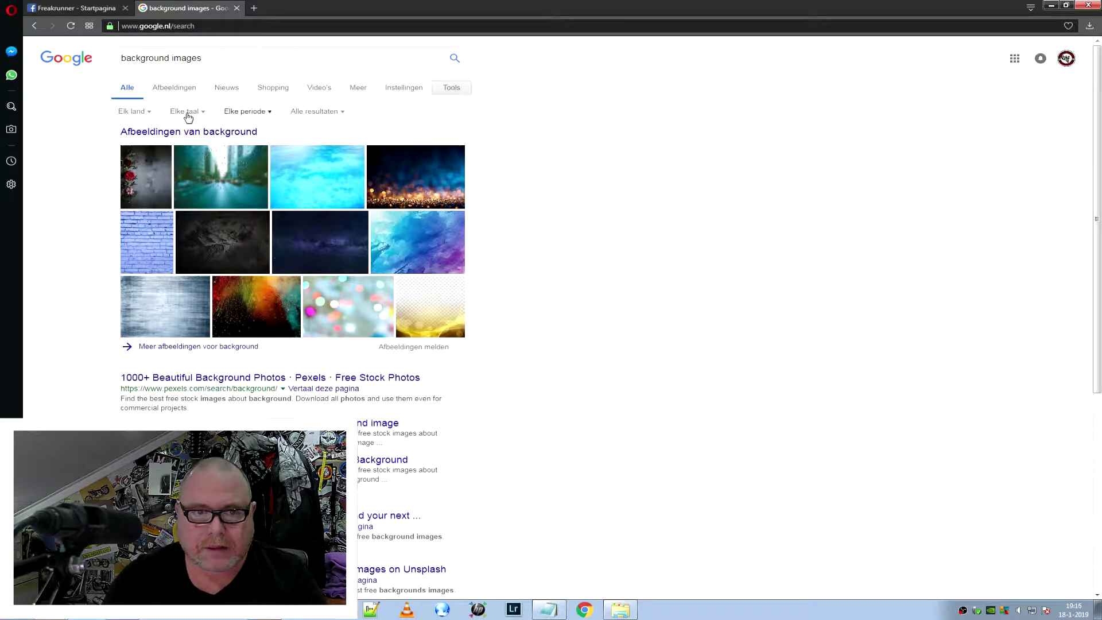
# Filter the Google image results to images larger than 4 MP.
pyautogui.click(172, 89)
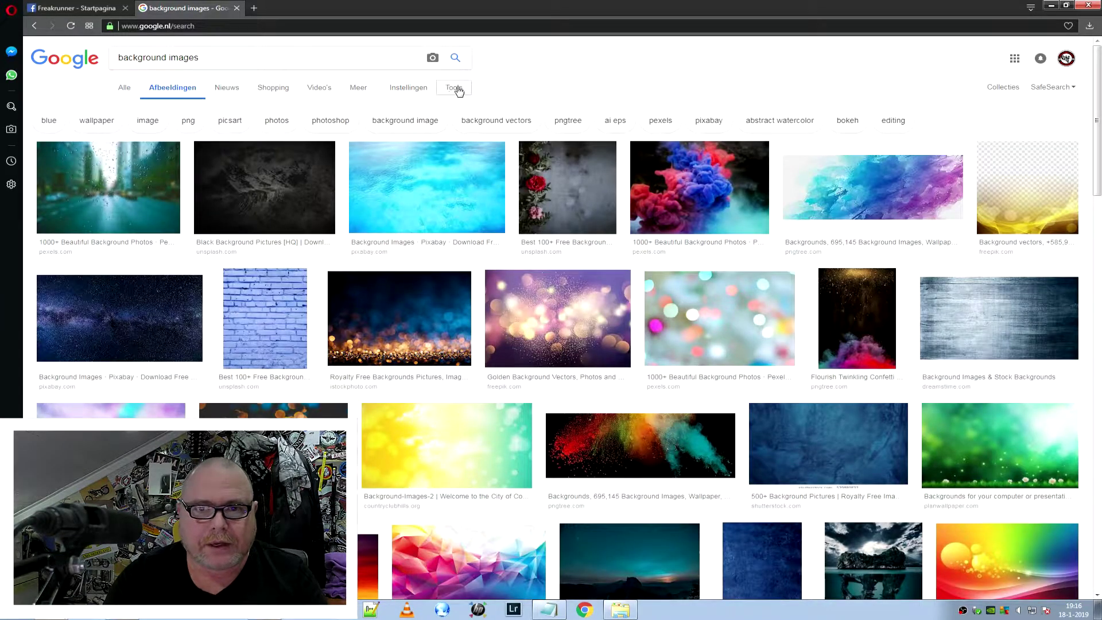
pyautogui.click(454, 88)
pyautogui.click(137, 109)
pyautogui.moveTo(137, 182)
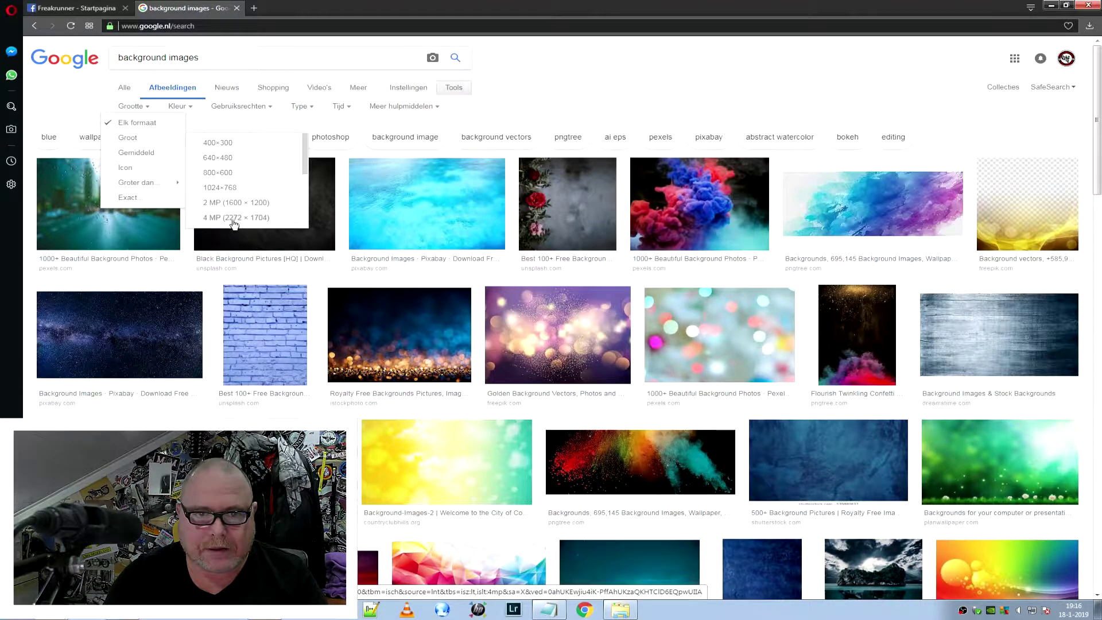
pyautogui.click(264, 224)
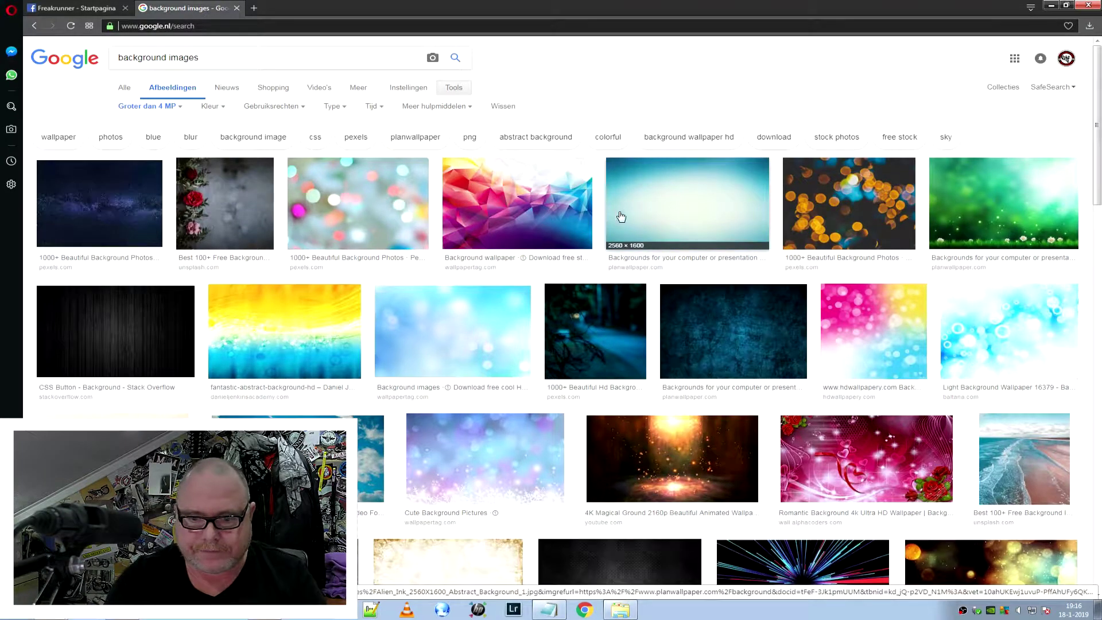
# Open the sunset road image preview and copy the image.
pyautogui.scroll(-3, 649, 228)
pyautogui.scroll(-2, 652, 245)
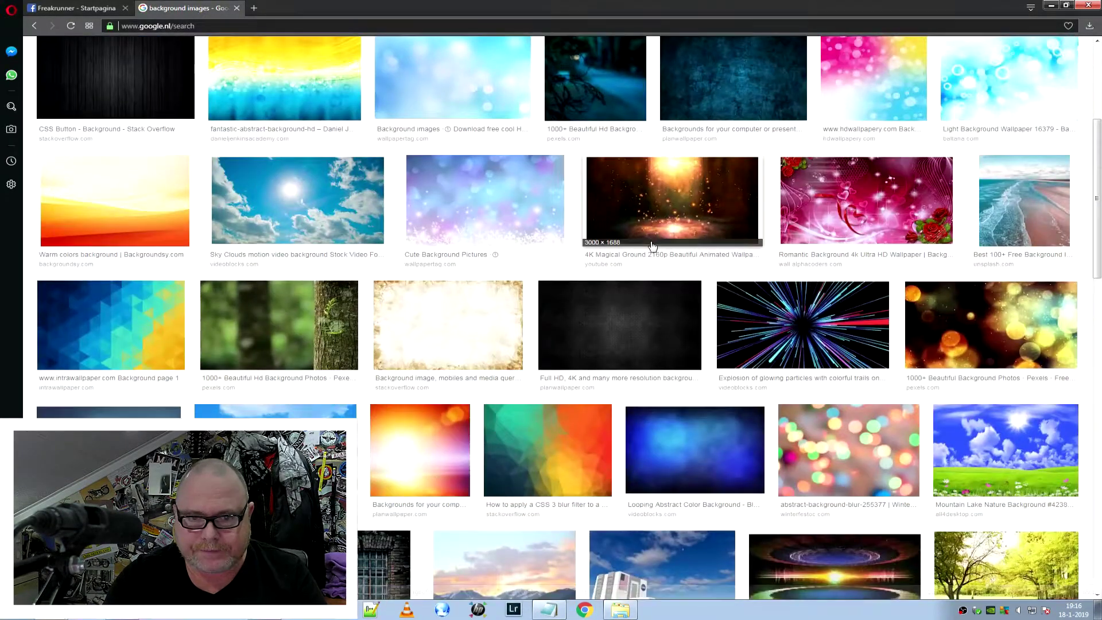
pyautogui.scroll(-2, 653, 245)
pyautogui.scroll(-2, 653, 246)
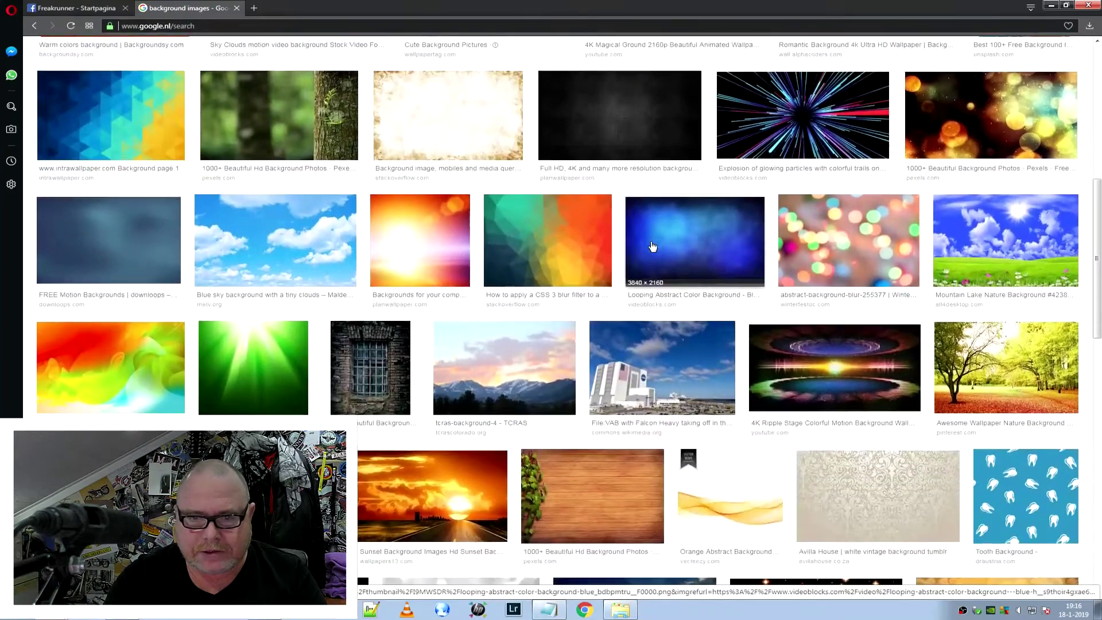
pyautogui.scroll(-2, 653, 246)
pyautogui.scroll(-1, 653, 246)
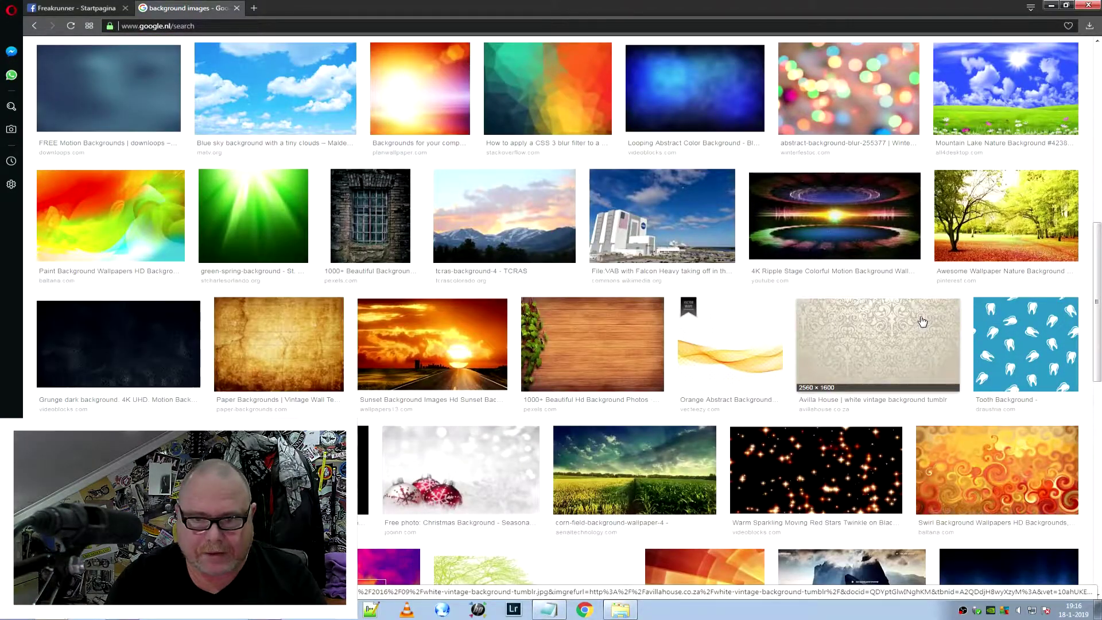
pyautogui.click(457, 364)
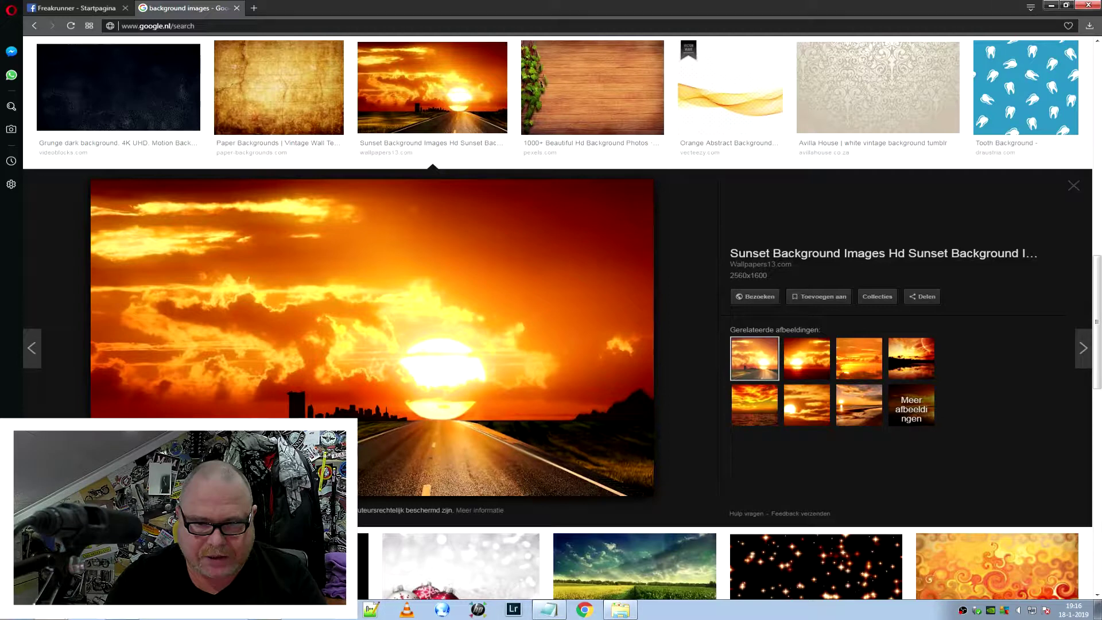
pyautogui.rightClick(354, 315)
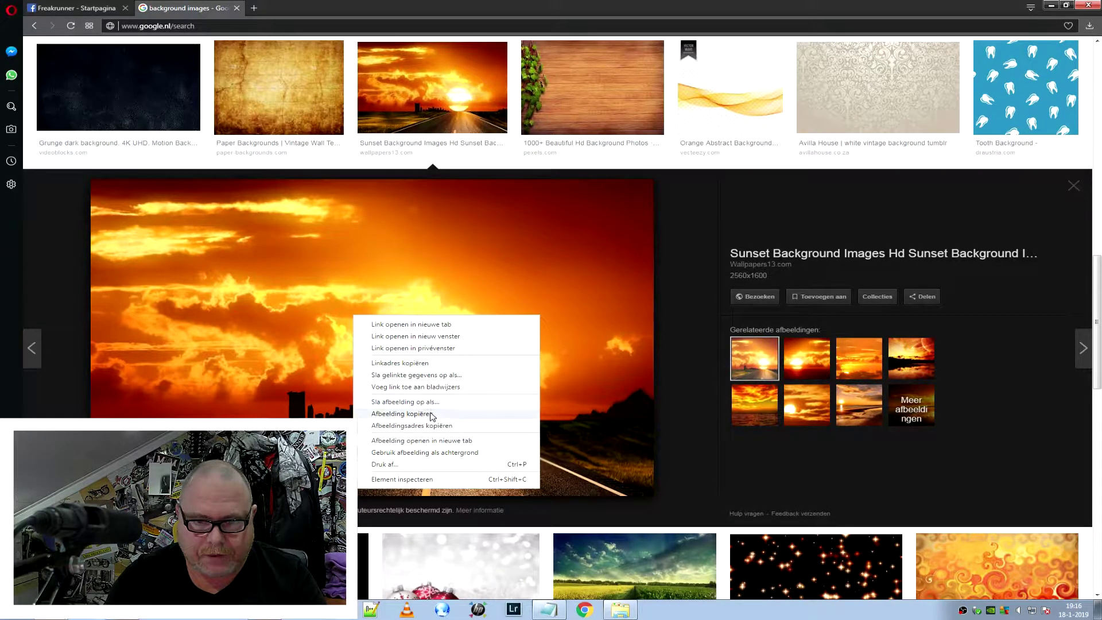
pyautogui.click(402, 414)
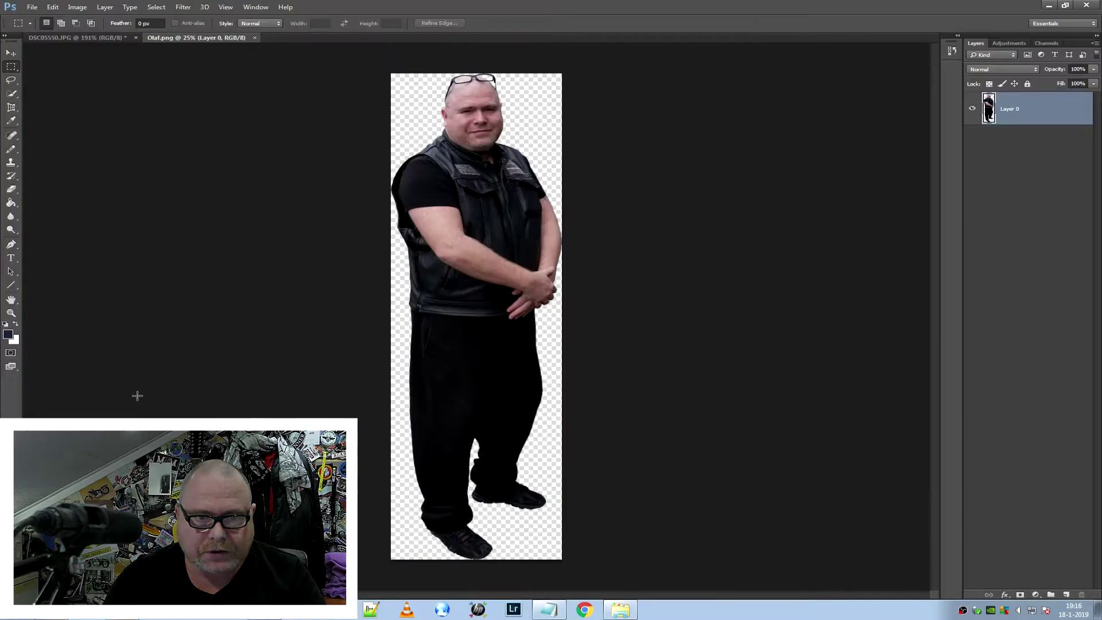
# Create a 2560×1600 Clipboard-preset document, paste the sunset as Layer 1, and return to Olaf.png.
pyautogui.hotkey('ctrl', 'n')
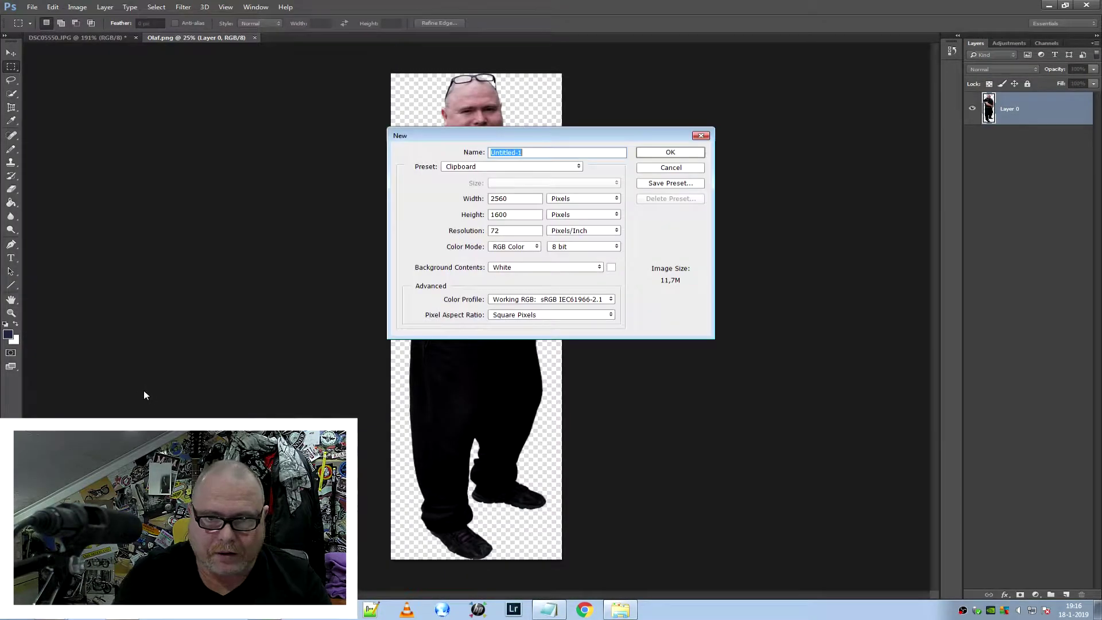
pyautogui.press('Return')
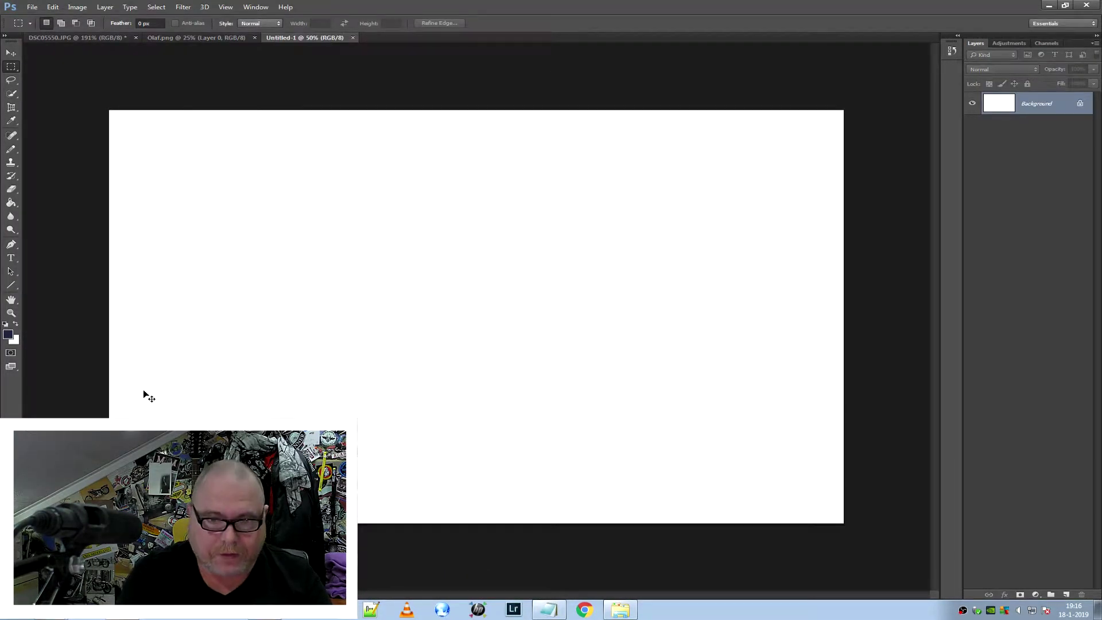
pyautogui.hotkey('ctrl', 'v')
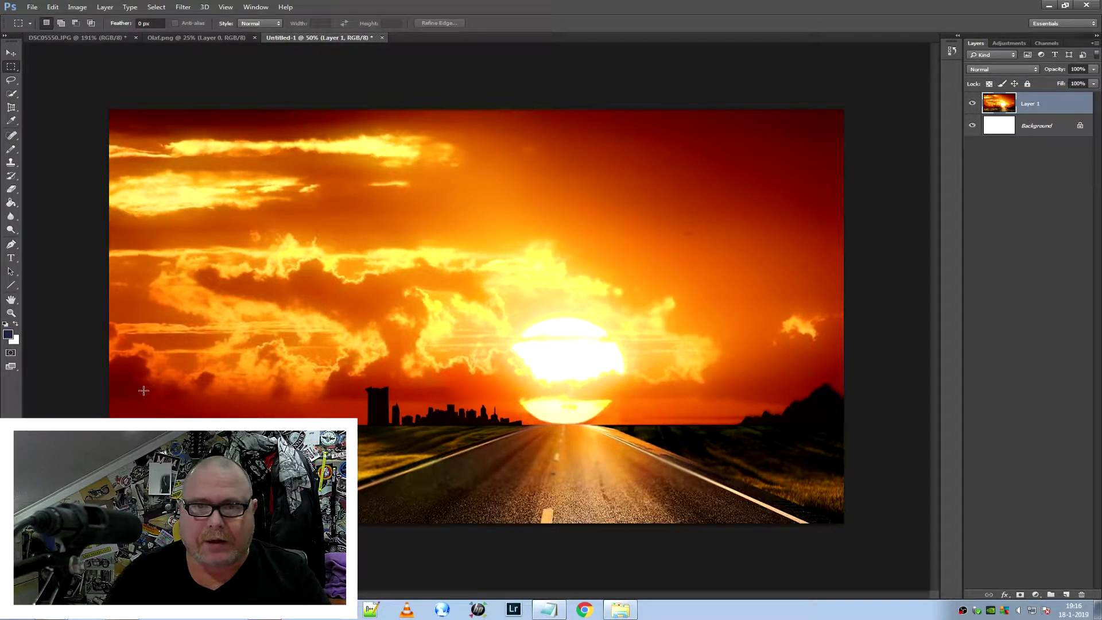
pyautogui.click(181, 38)
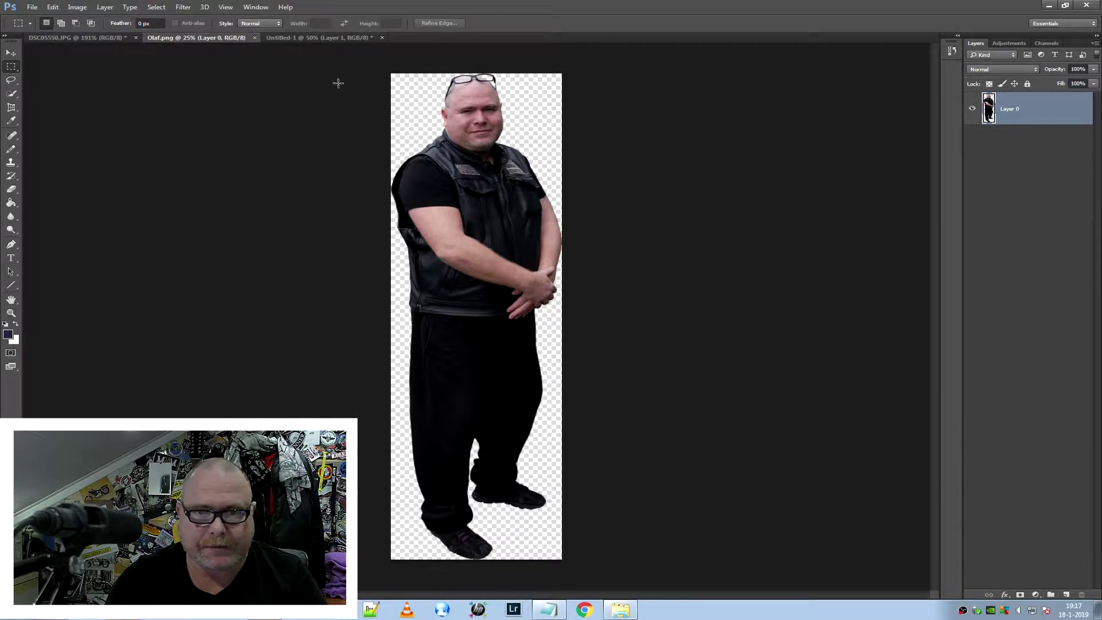
# Marquee-select the entire Olaf.png cut-out and return to the Untitled-1 sunset document.
pyautogui.rightClick(14, 67)
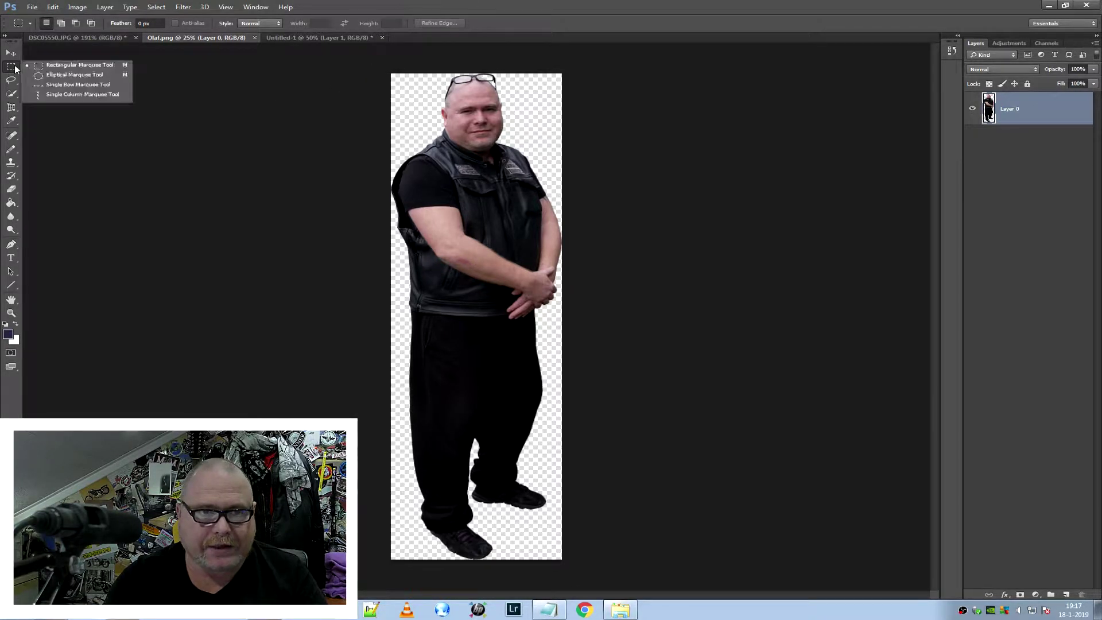
pyautogui.click(52, 67)
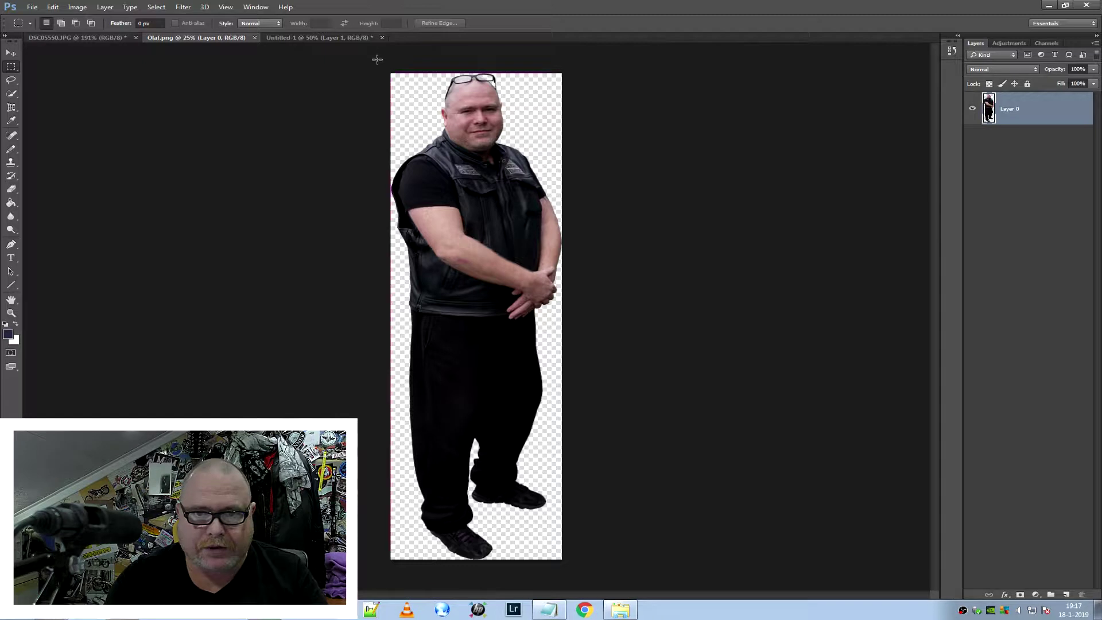
pyautogui.moveTo(378, 59); pyautogui.dragTo(379, 63)
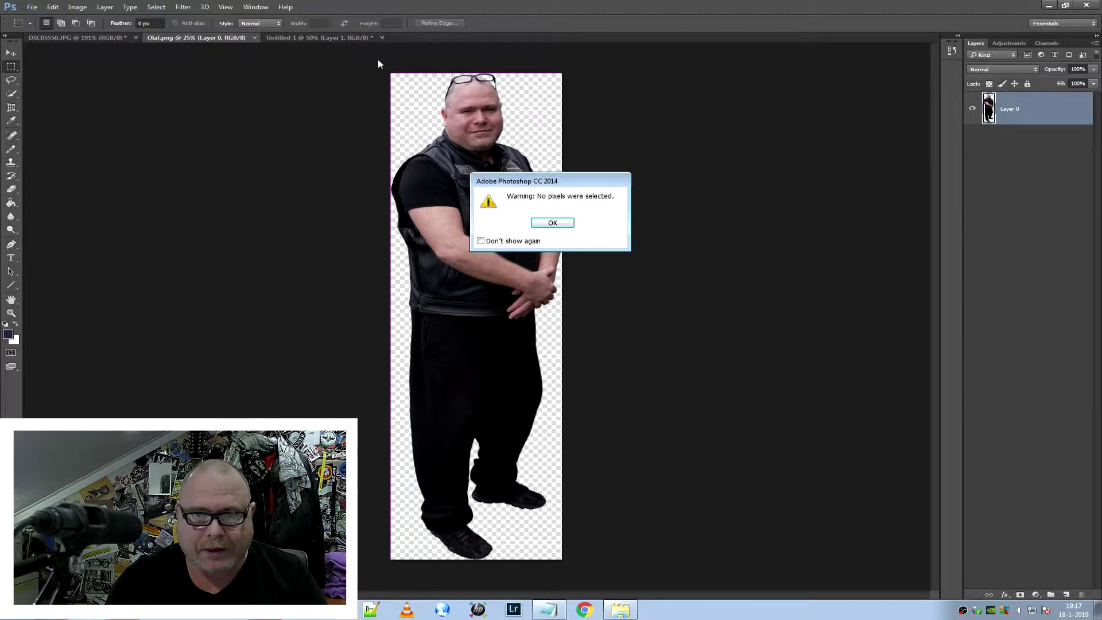
pyautogui.click(567, 227)
pyautogui.moveTo(386, 66); pyautogui.dragTo(726, 581)
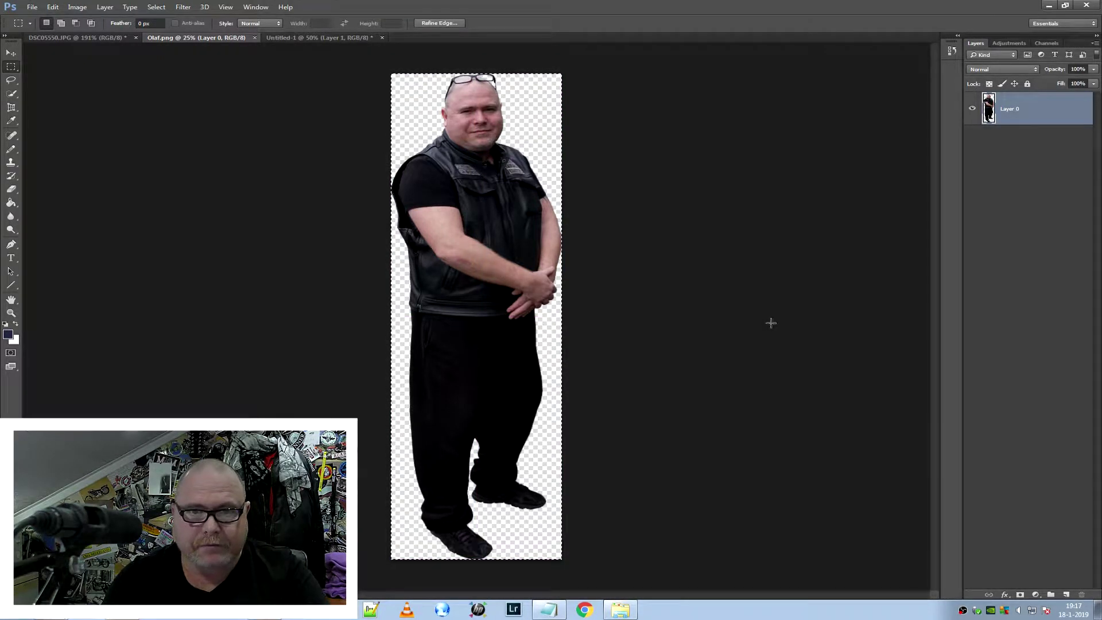
pyautogui.click(339, 38)
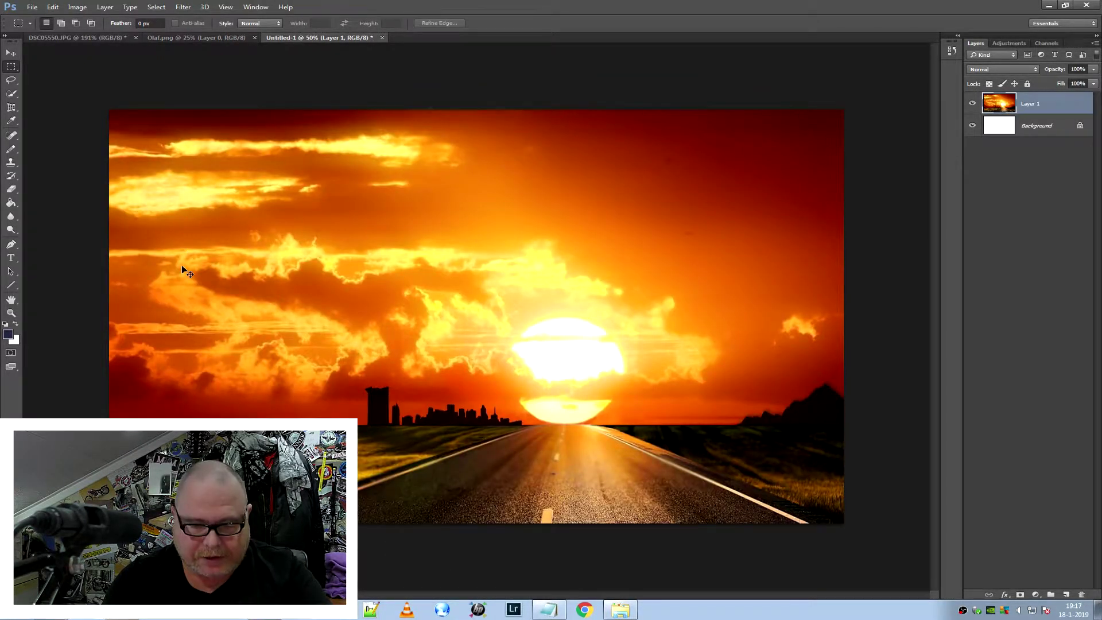
# Paste the man as Layer 2 and Free Transform him to about 40% on the road.
pyautogui.hotkey('ctrl', 'v')
pyautogui.hotkey('ctrl', 't')
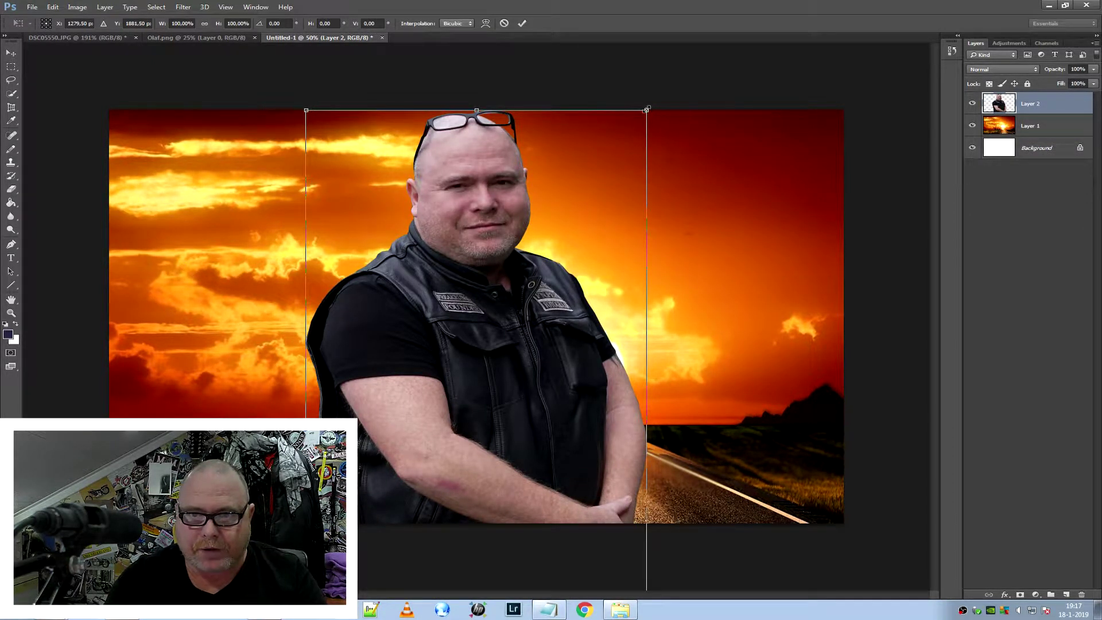
pyautogui.moveTo(646, 108); pyautogui.dragTo(633, 148)
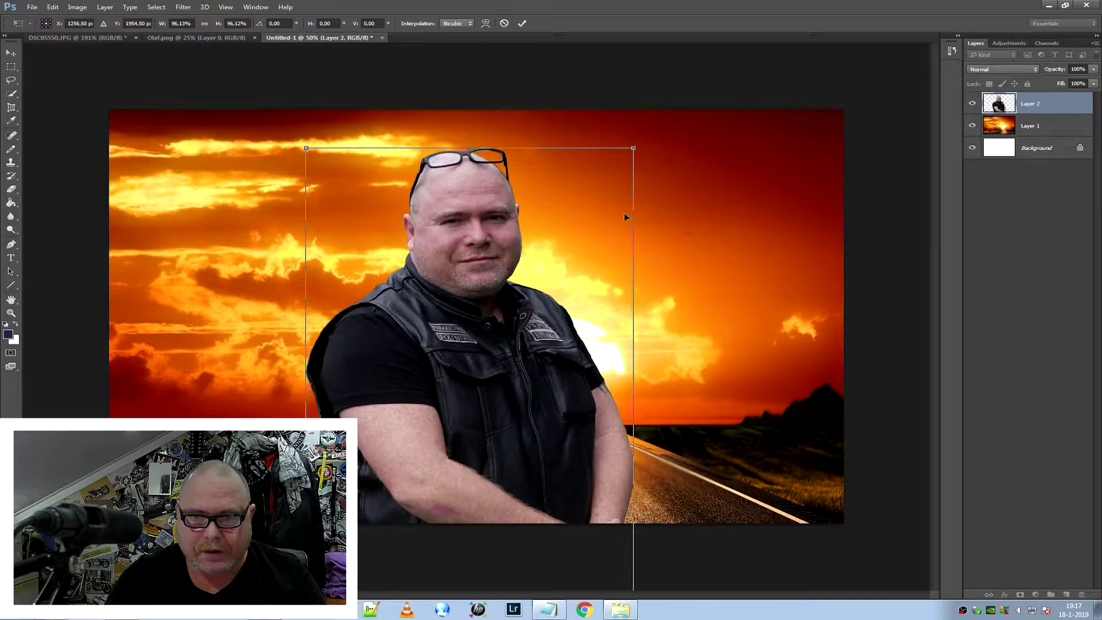
pyautogui.moveTo(635, 146); pyautogui.dragTo(377, 514)
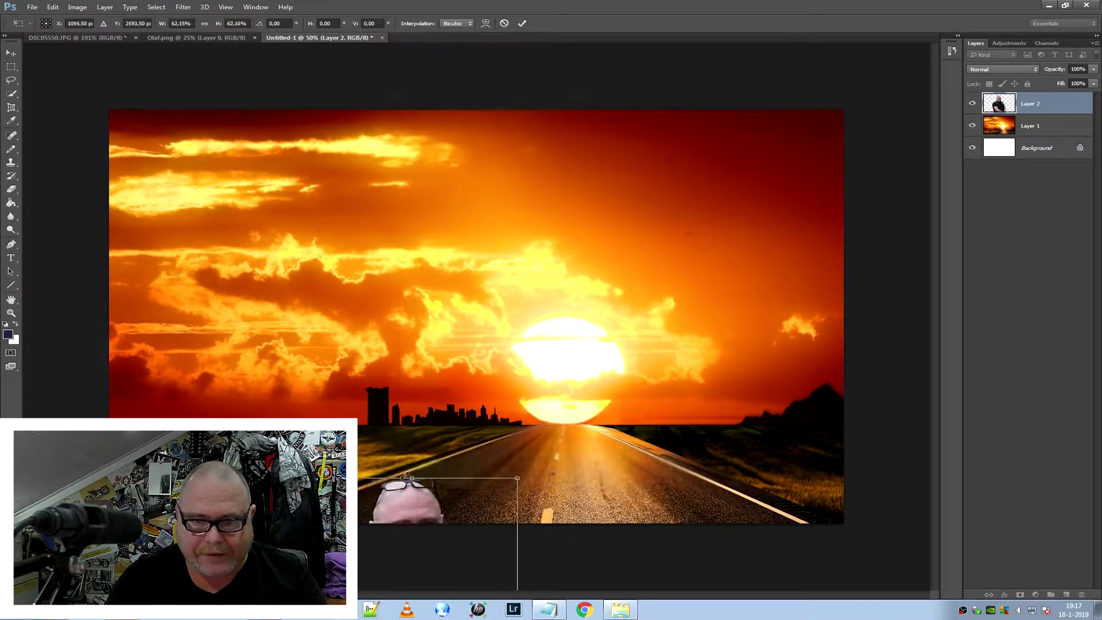
pyautogui.moveTo(393, 571)
pyautogui.mouseDown()
pyautogui.moveTo(487, 191)
pyautogui.moveTo(488, 151)
pyautogui.mouseUp()
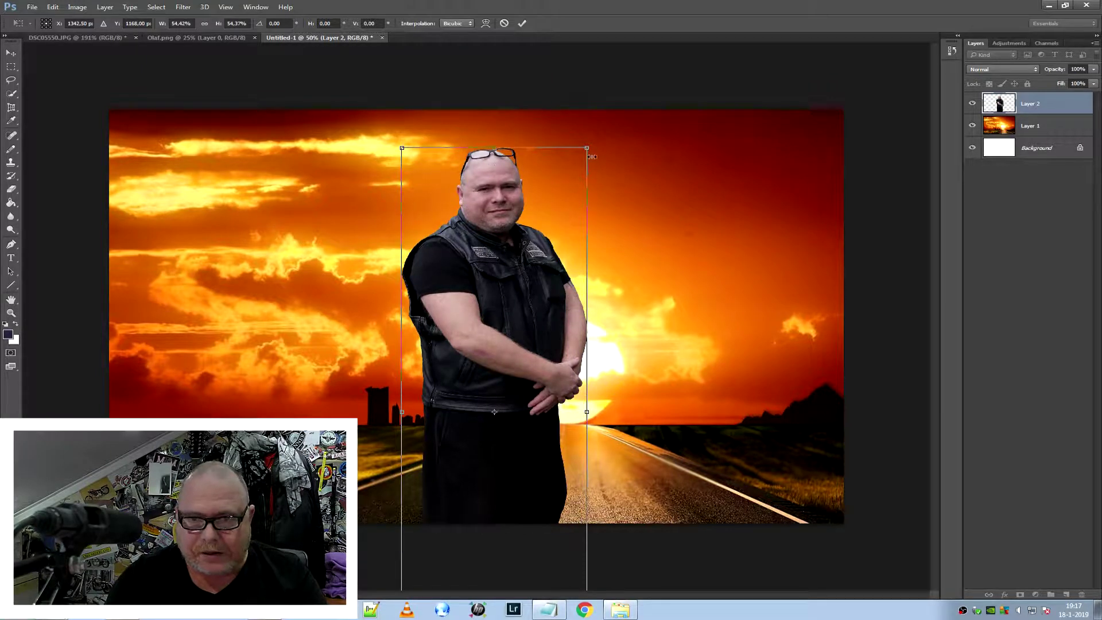
pyautogui.moveTo(587, 148); pyautogui.dragTo(531, 305)
pyautogui.moveTo(455, 385)
pyautogui.mouseDown()
pyautogui.moveTo(488, 190)
pyautogui.moveTo(482, 240)
pyautogui.mouseUp()
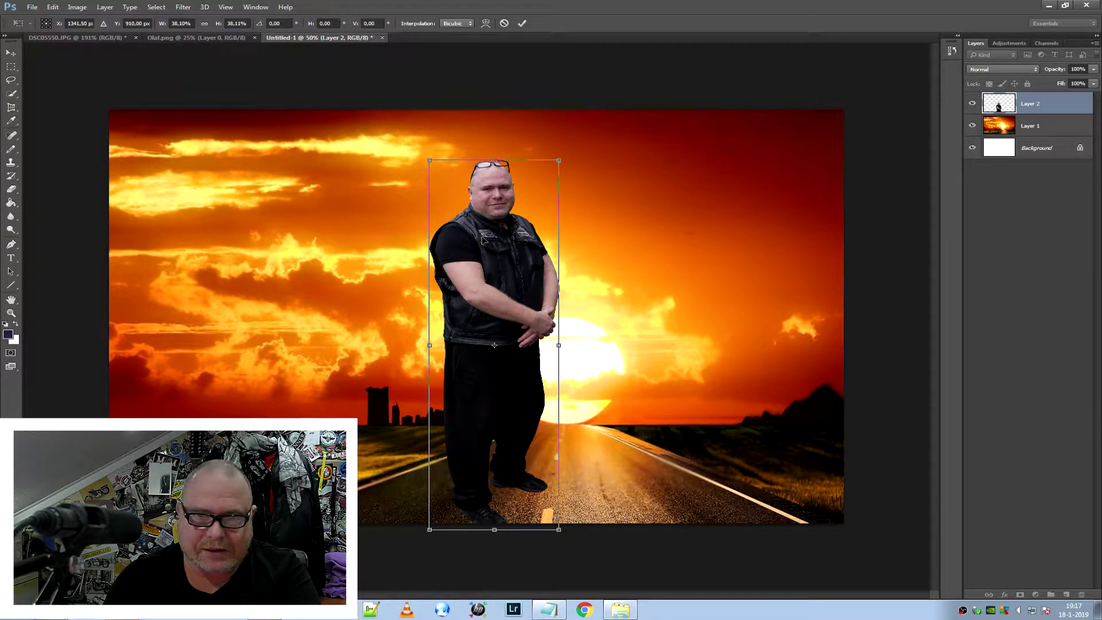
pyautogui.moveTo(482, 240); pyautogui.dragTo(480, 300)
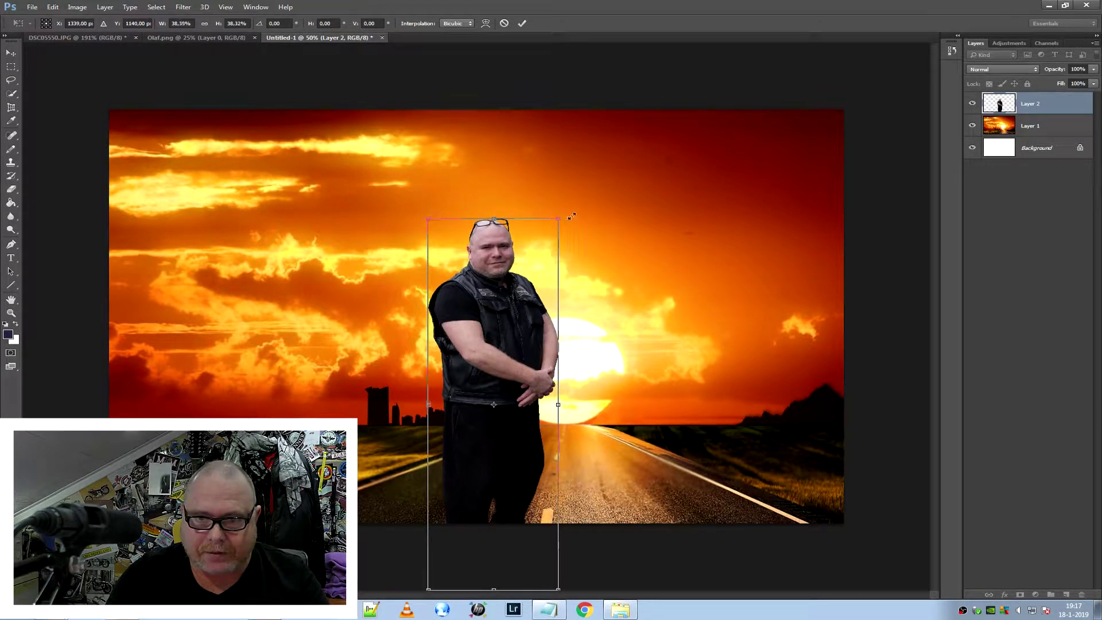
pyautogui.moveTo(561, 222); pyautogui.dragTo(567, 193)
pyautogui.press('Return')
pyautogui.press('m')
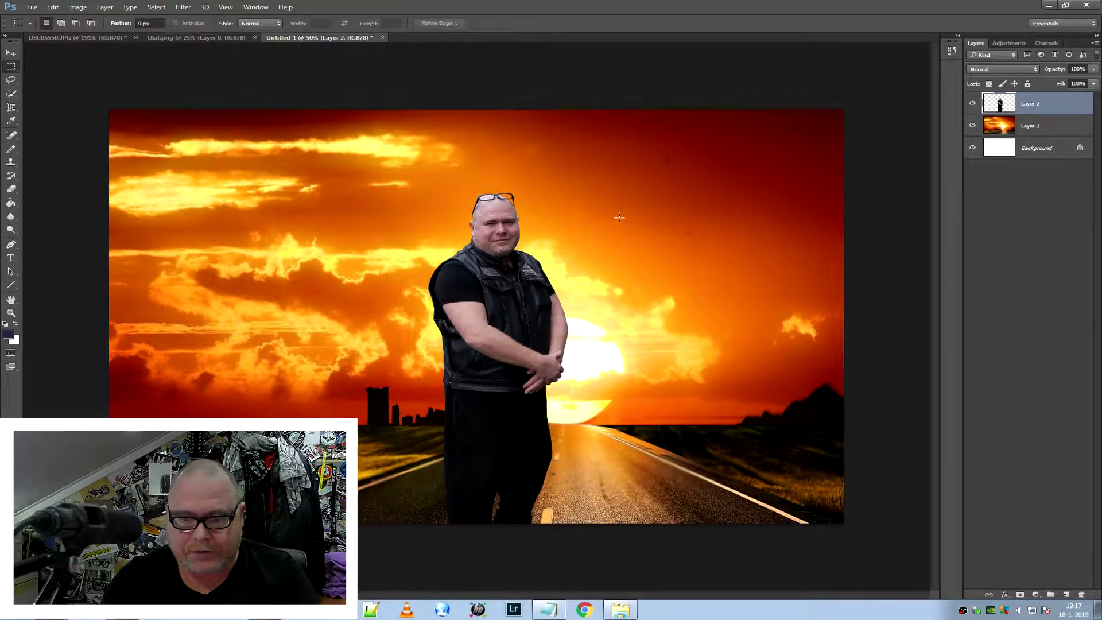
# Move Layer 2 so the man stands on the road, then load his outline as a selection.
pyautogui.click(10, 52)
pyautogui.moveTo(481, 335); pyautogui.dragTo(499, 274)
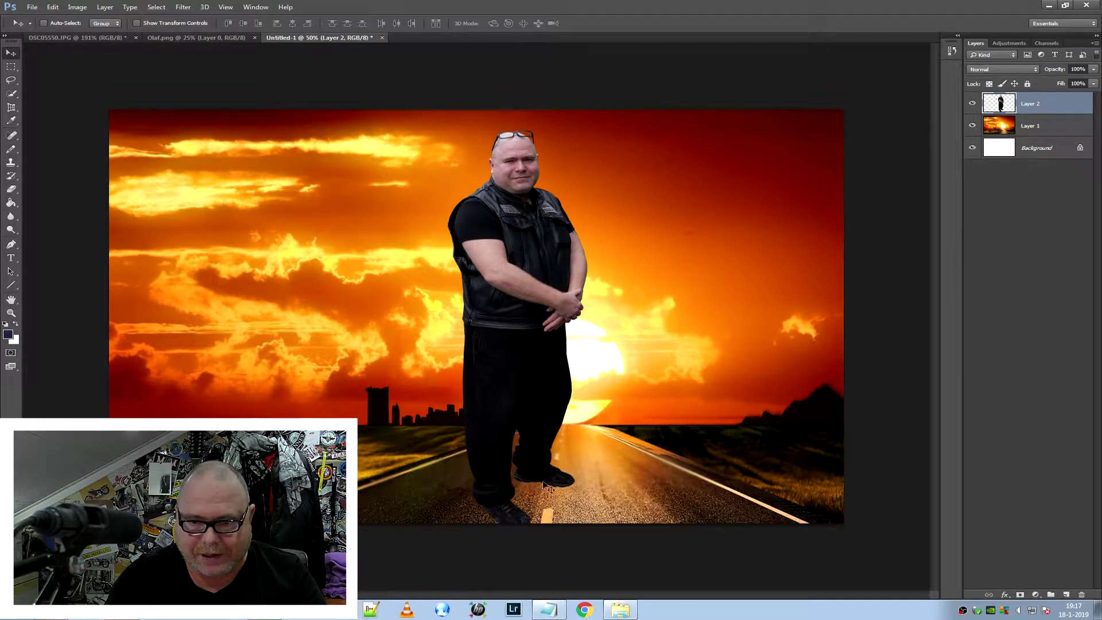
pyautogui.moveTo(525, 305); pyautogui.dragTo(526, 349)
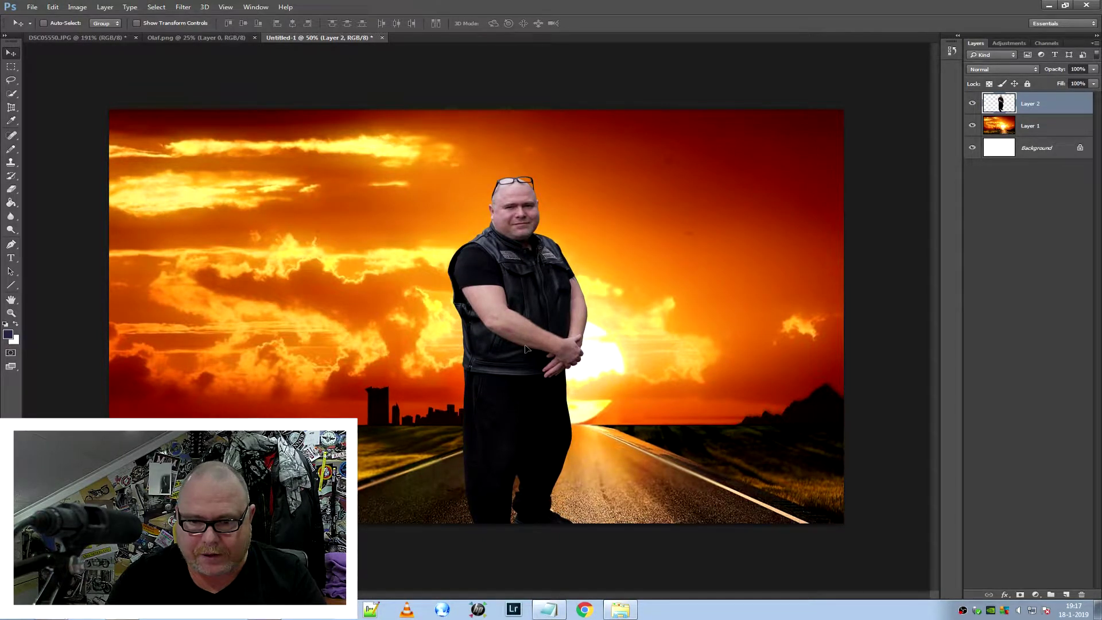
pyautogui.moveTo(524, 349); pyautogui.dragTo(528, 347)
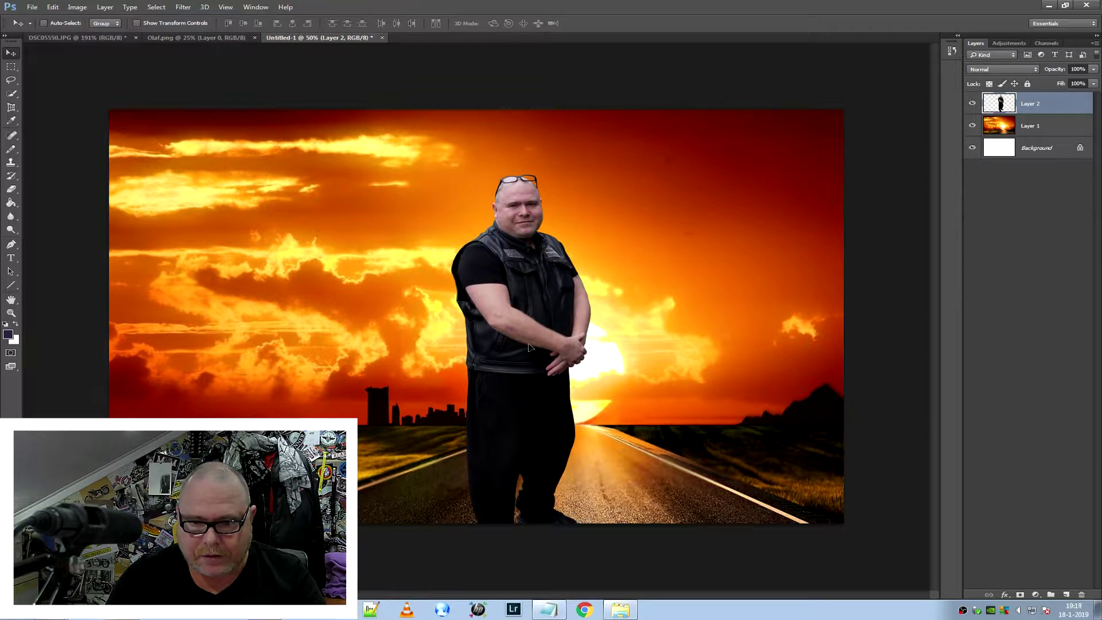
pyautogui.moveTo(528, 347); pyautogui.dragTo(529, 370)
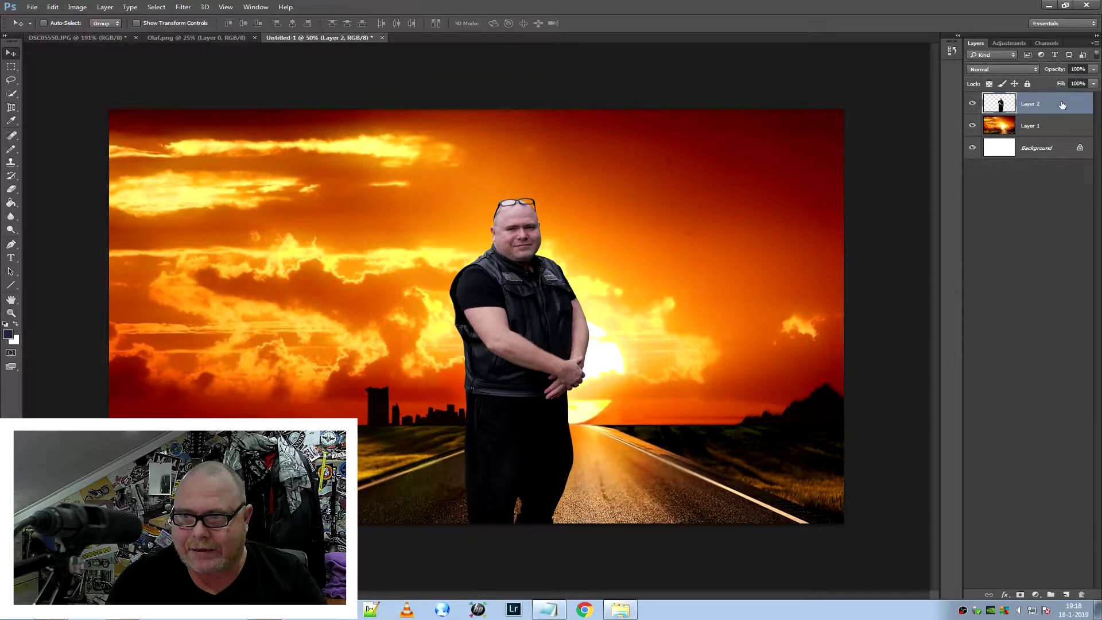
pyautogui.press('ctrl')
pyautogui.keyDown('ctrl'); pyautogui.click(1001, 107); pyautogui.keyUp('ctrl')
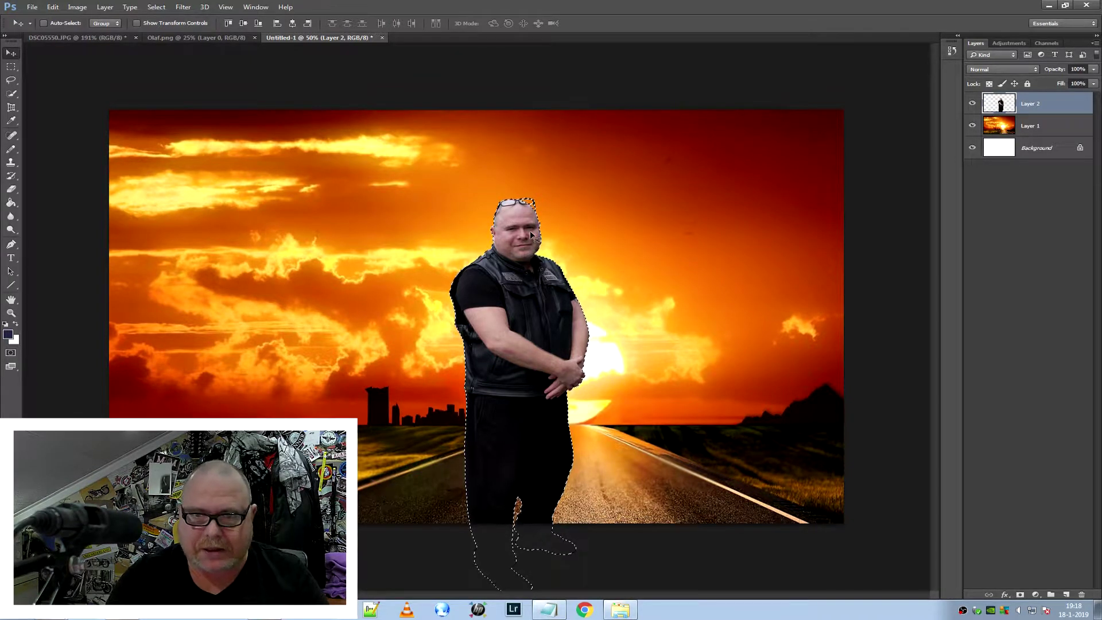
# Add a Brightness/Contrast adjustment masked to the man with Contrast raised to 74.
pyautogui.click(1005, 44)
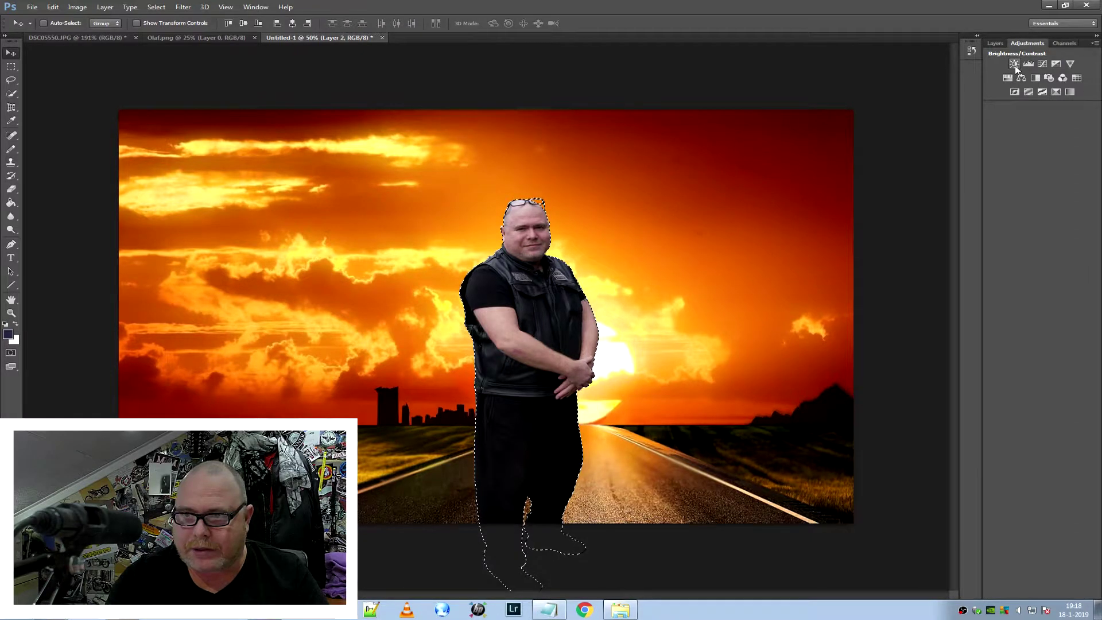
pyautogui.click(1015, 64)
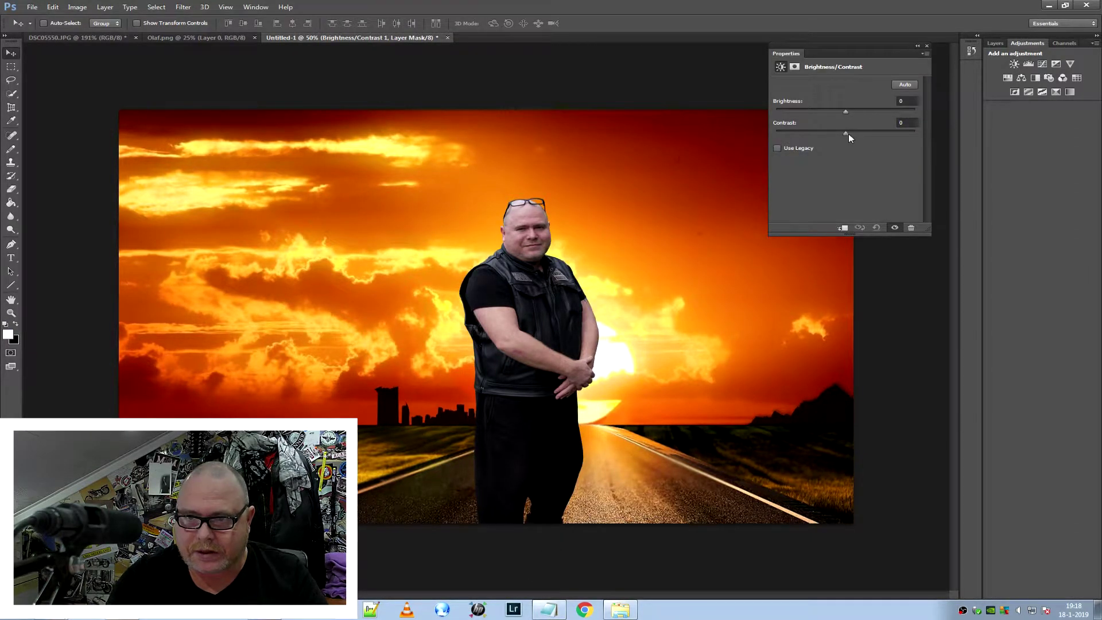
pyautogui.moveTo(848, 133); pyautogui.dragTo(882, 138)
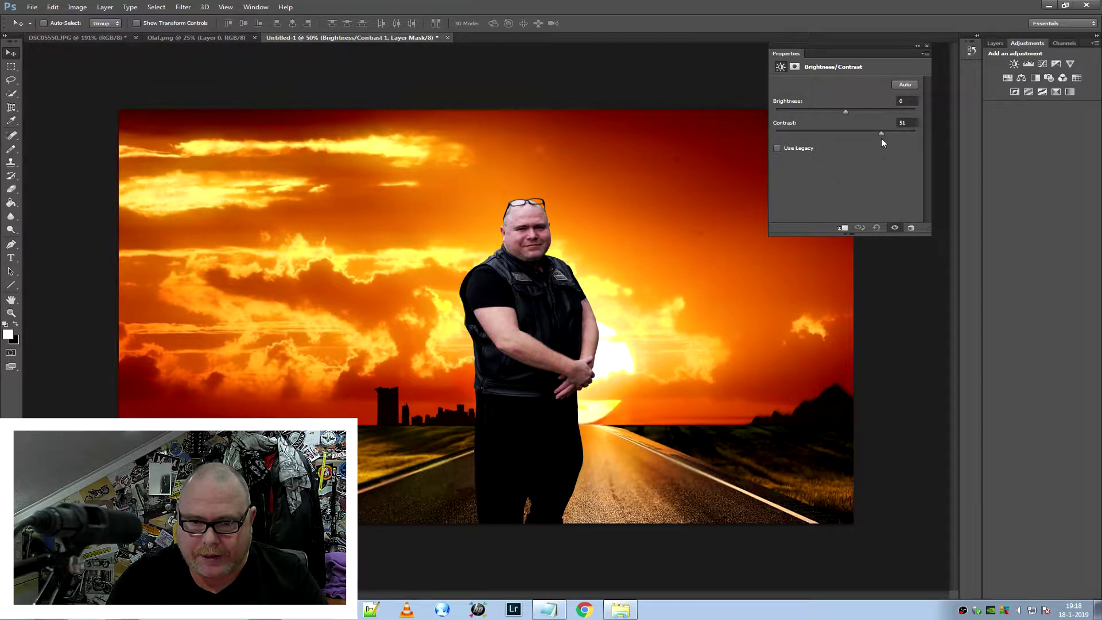
pyautogui.moveTo(857, 144); pyautogui.dragTo(882, 144)
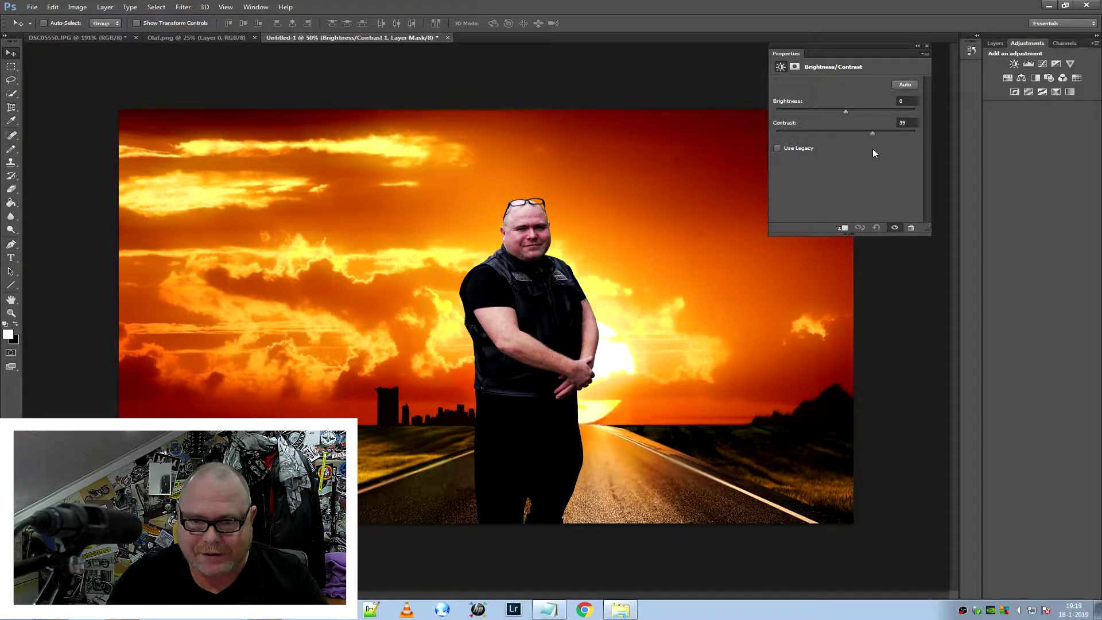
pyautogui.moveTo(877, 153); pyautogui.dragTo(898, 154)
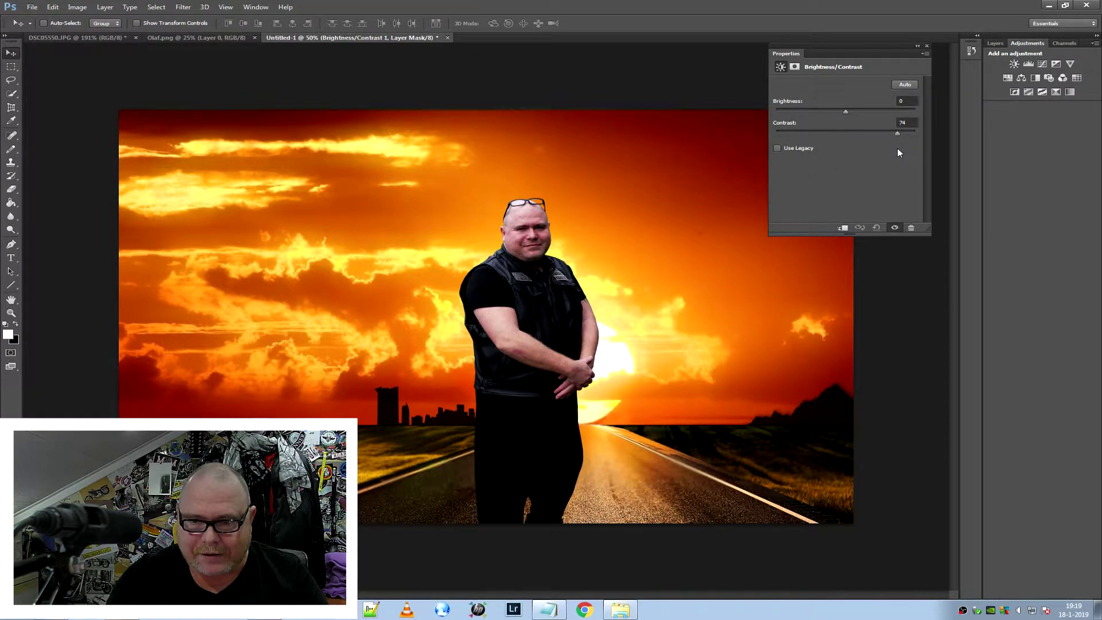
pyautogui.rightClick(872, 51)
pyautogui.click(899, 63)
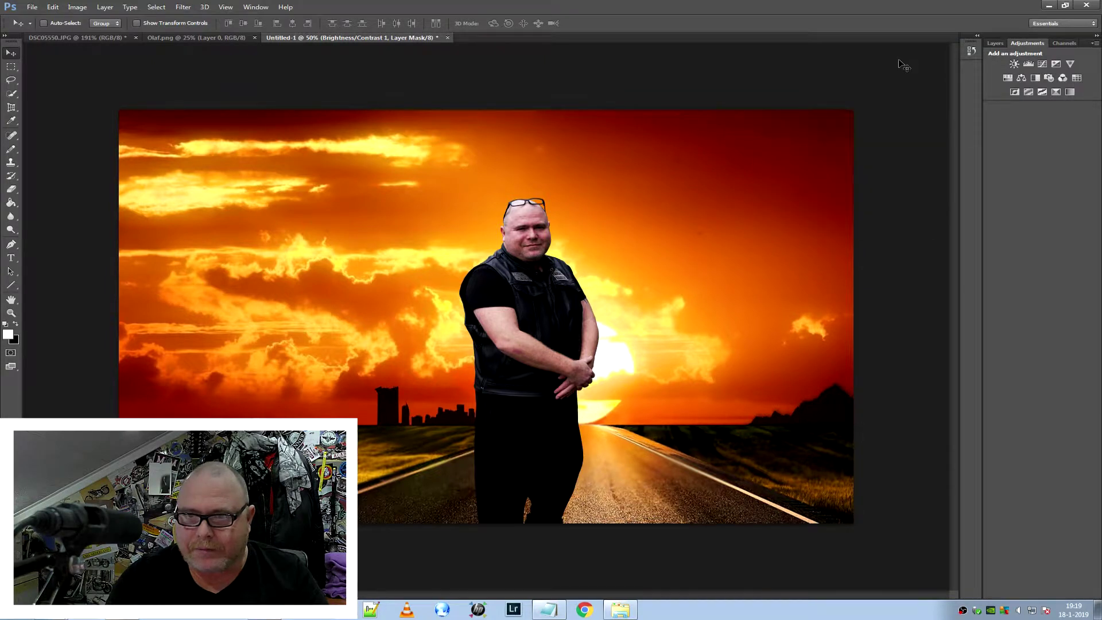
pyautogui.click(996, 44)
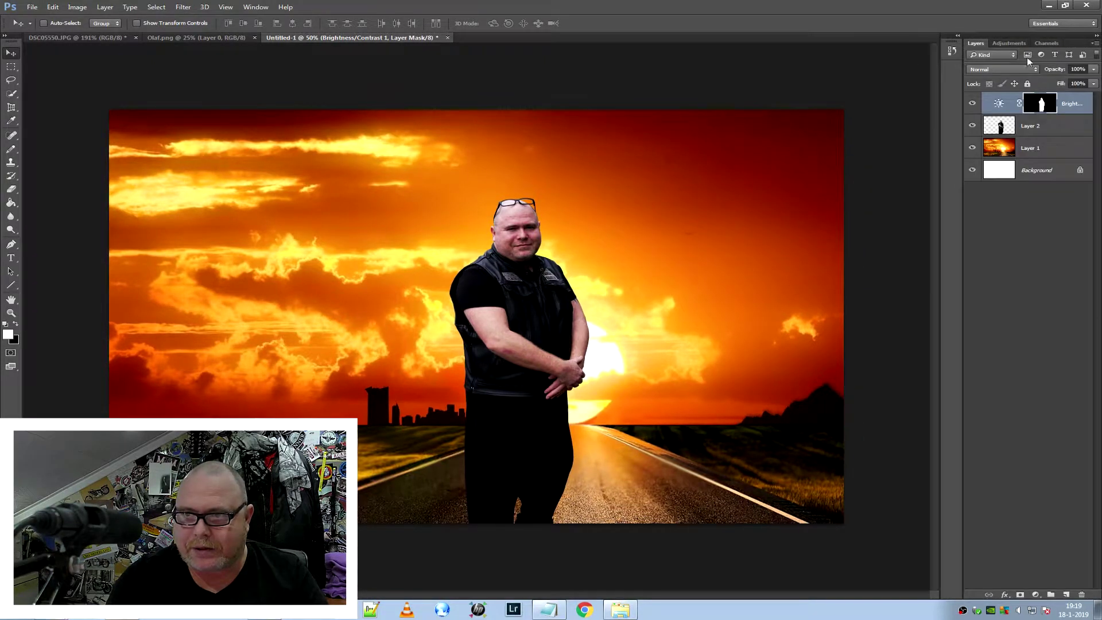
# Reload the man's mask selection and add Color Balance with Cyan/Red midtones at +25.
pyautogui.keyDown('ctrl'); pyautogui.click(1041, 104); pyautogui.keyUp('ctrl')
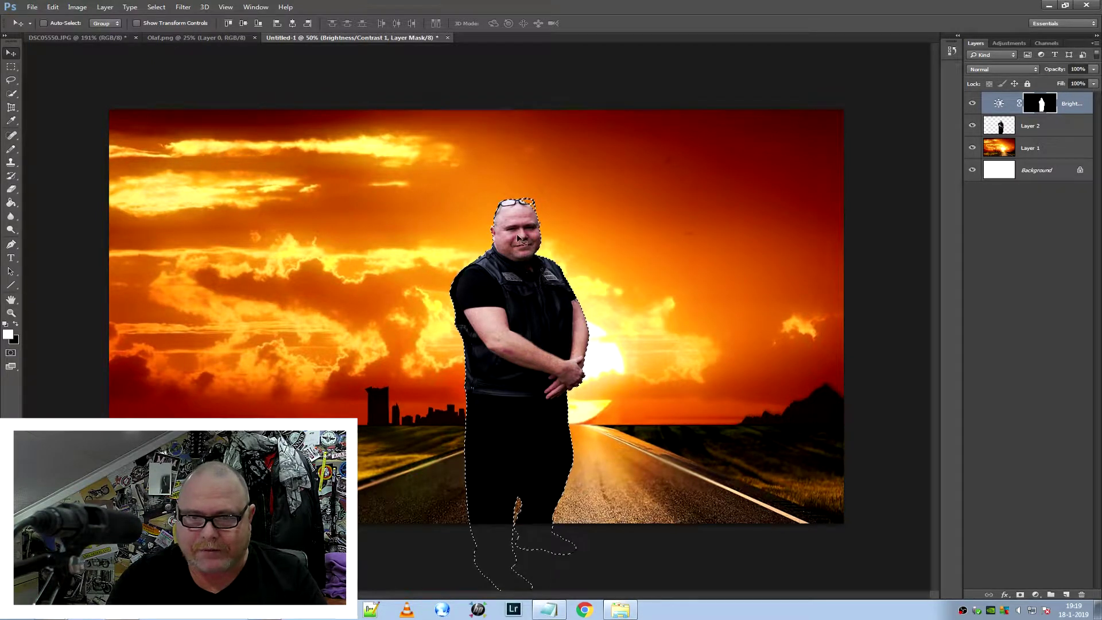
pyautogui.click(998, 43)
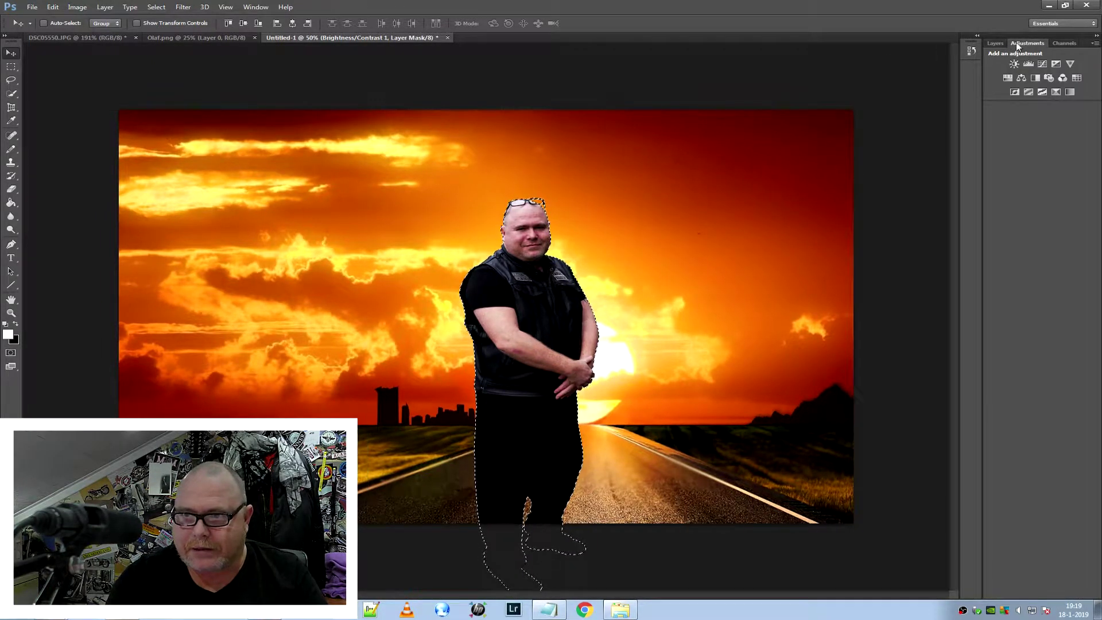
pyautogui.click(1021, 78)
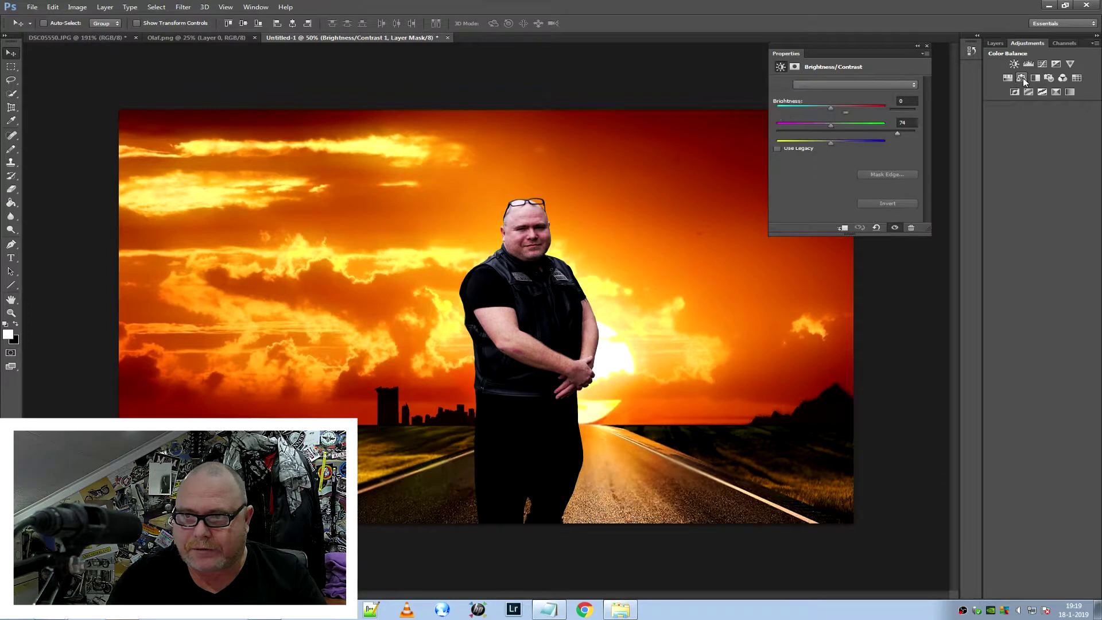
pyautogui.moveTo(832, 107); pyautogui.dragTo(837, 107)
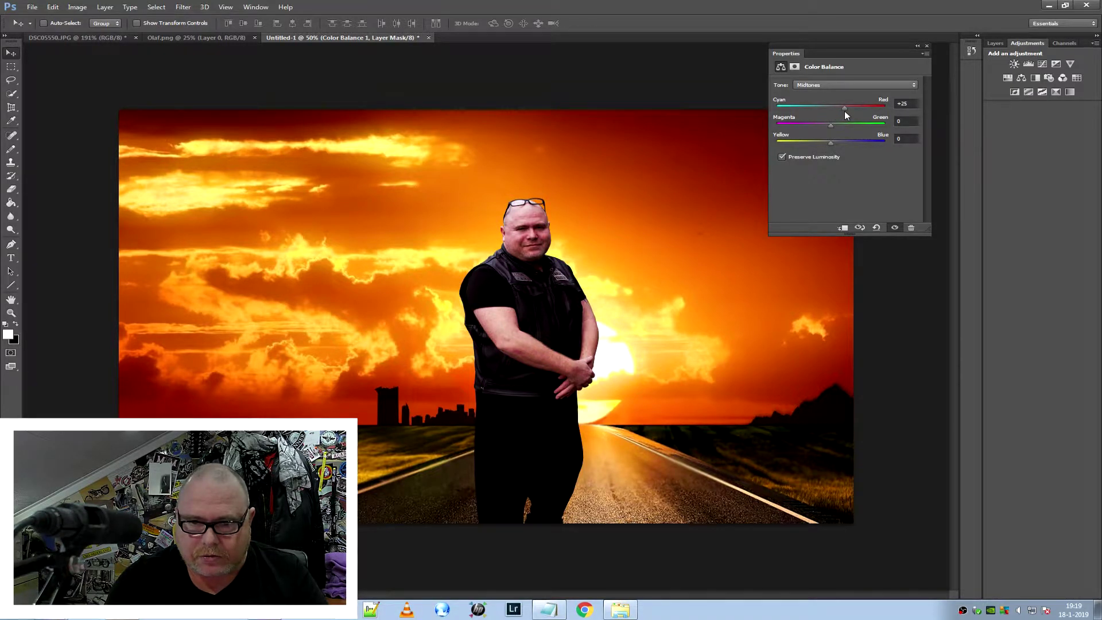
pyautogui.rightClick(875, 55)
pyautogui.click(886, 60)
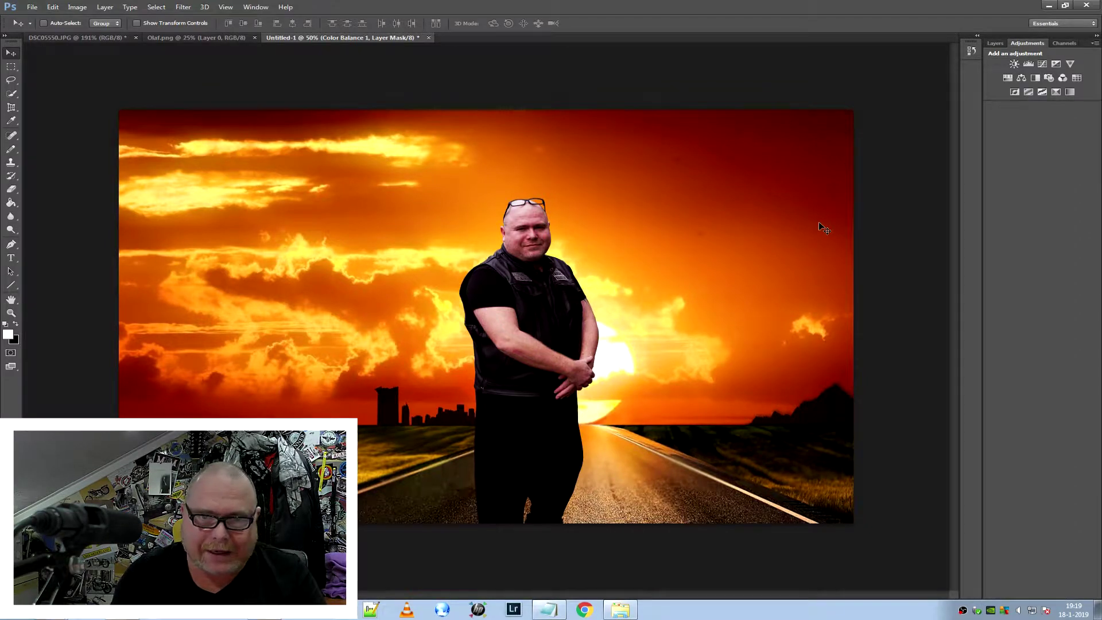
pyautogui.click(999, 43)
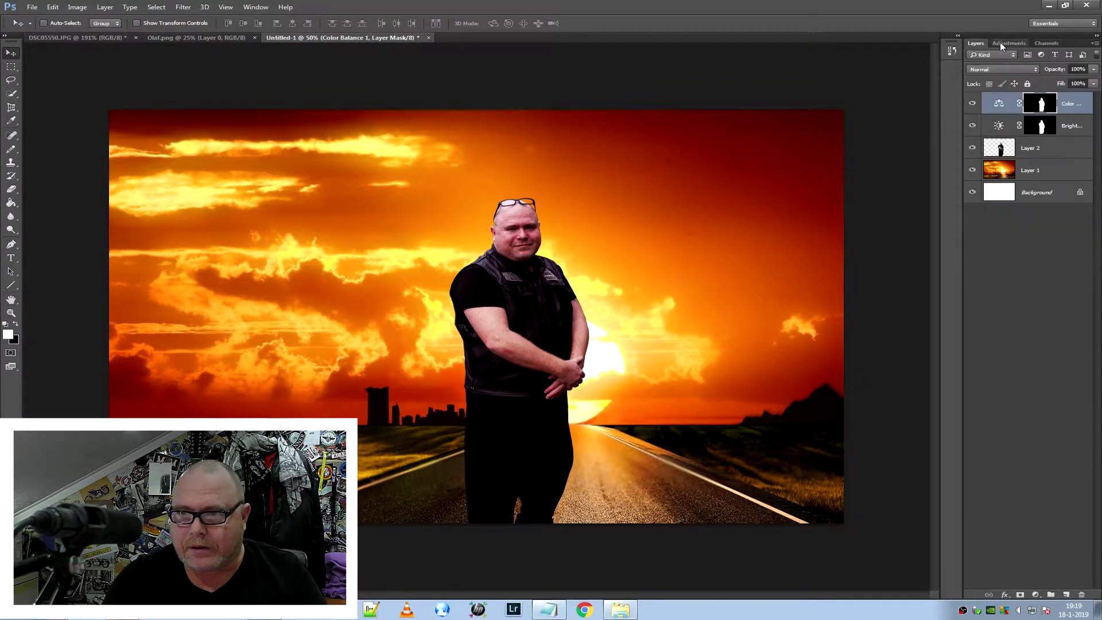
# Merge Layer 2 and both adjustment layers into Color Balance 1, then load the man's outline as a selection.
pyautogui.click(1009, 152)
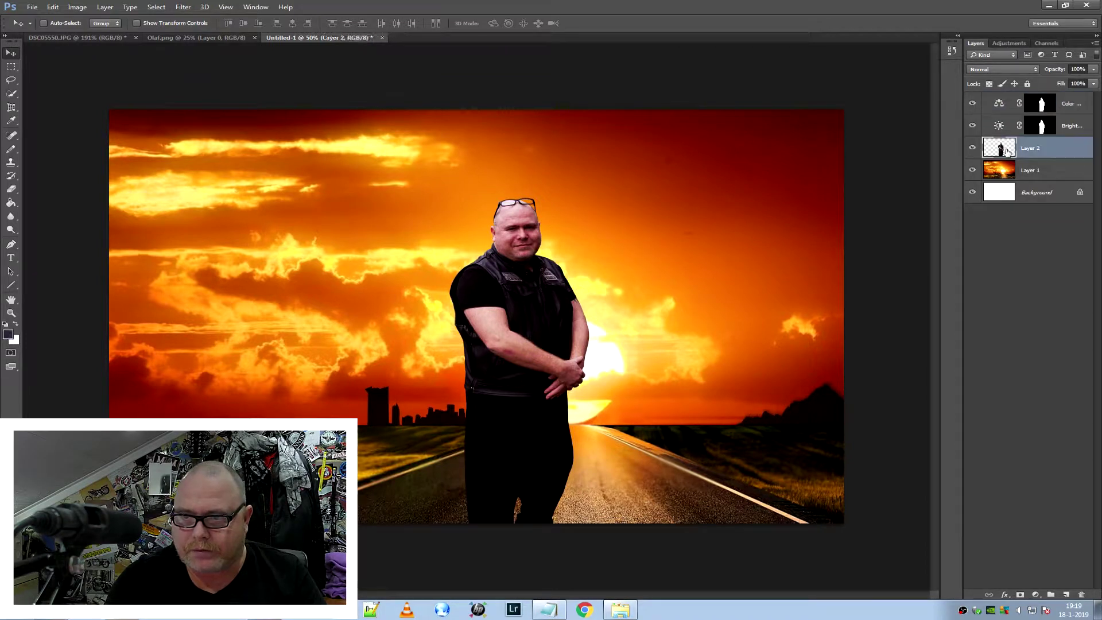
pyautogui.click(1073, 108)
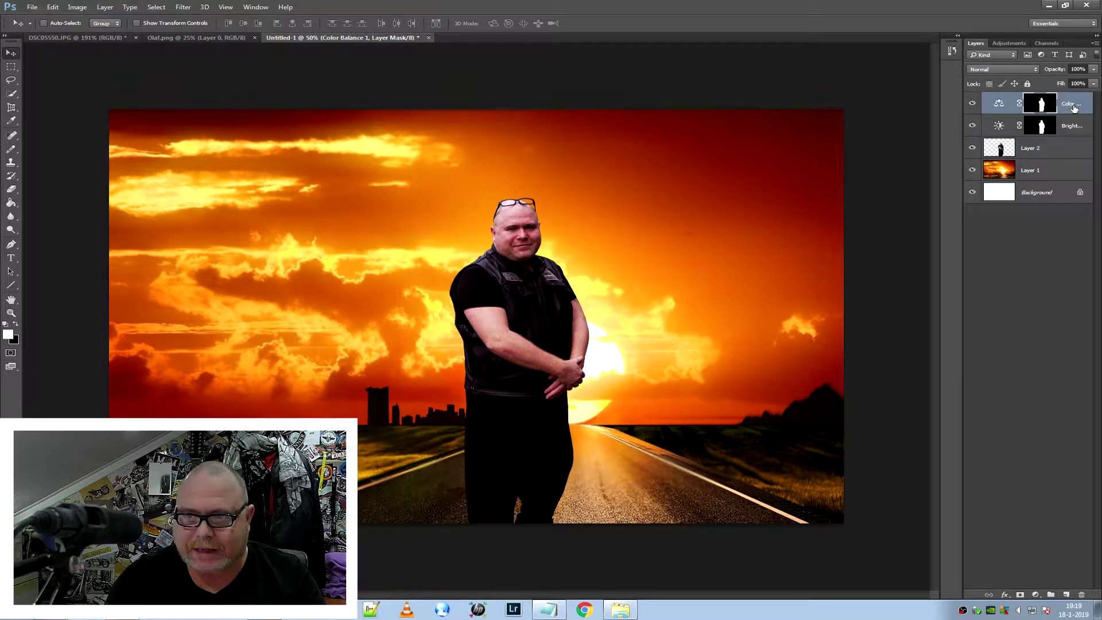
pyautogui.keyDown('shift'); pyautogui.click(1053, 151); pyautogui.keyUp('shift')
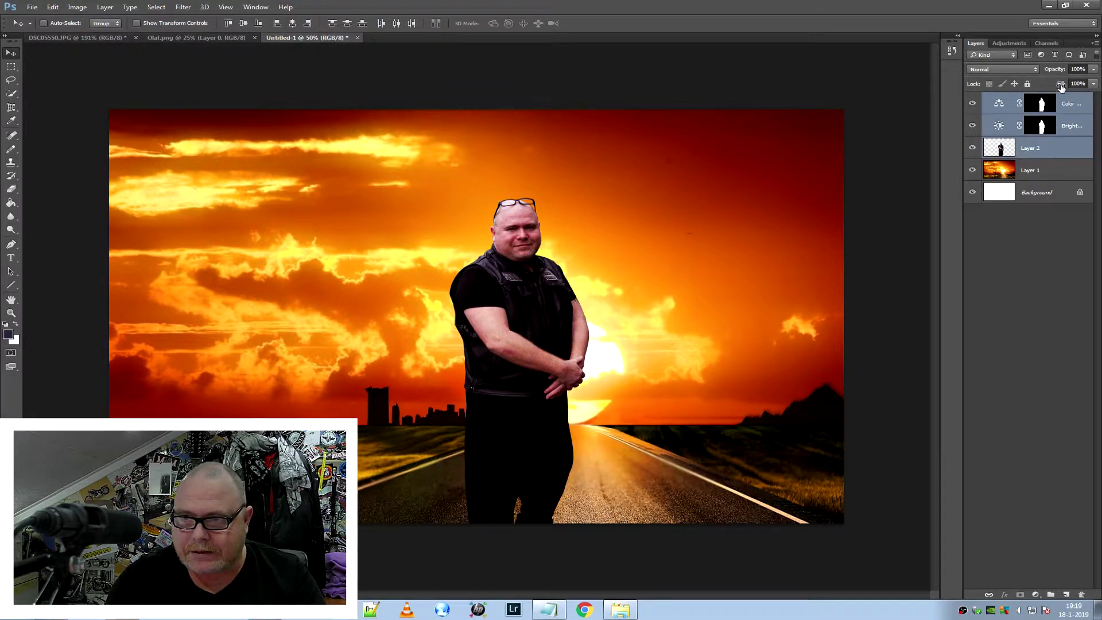
pyautogui.rightClick(1050, 151)
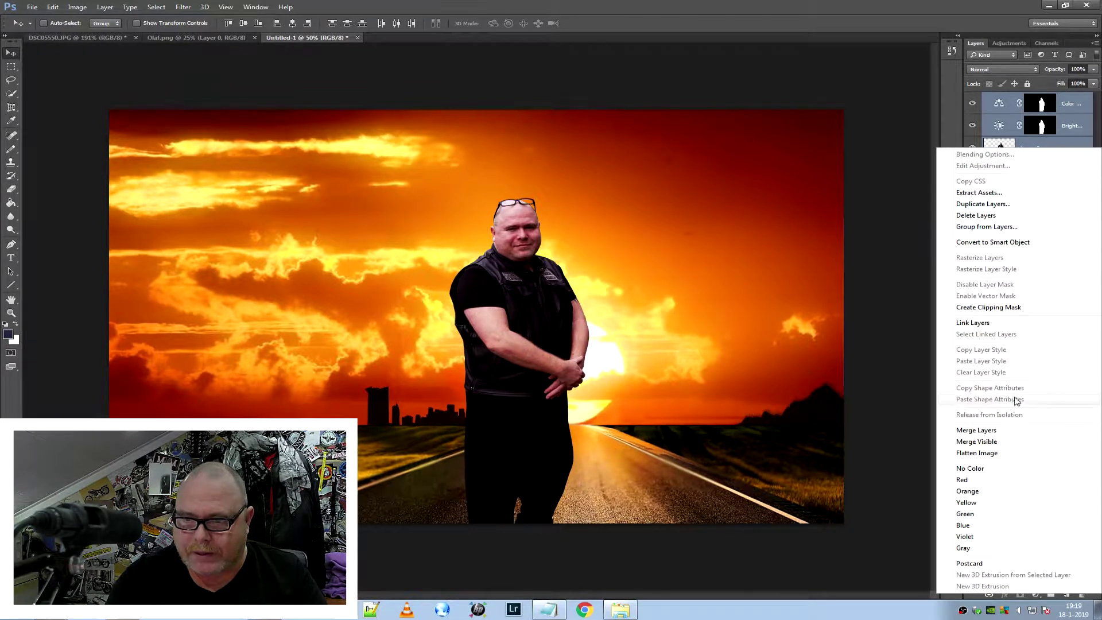
pyautogui.click(995, 432)
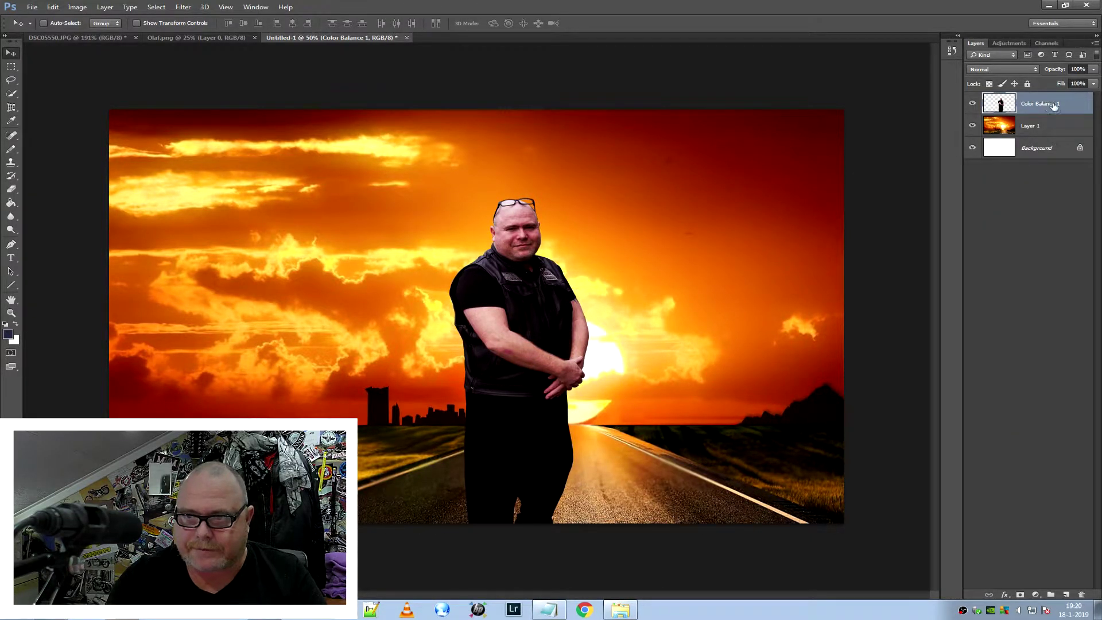
pyautogui.keyDown('ctrl'); pyautogui.click(1004, 108); pyautogui.keyUp('ctrl')
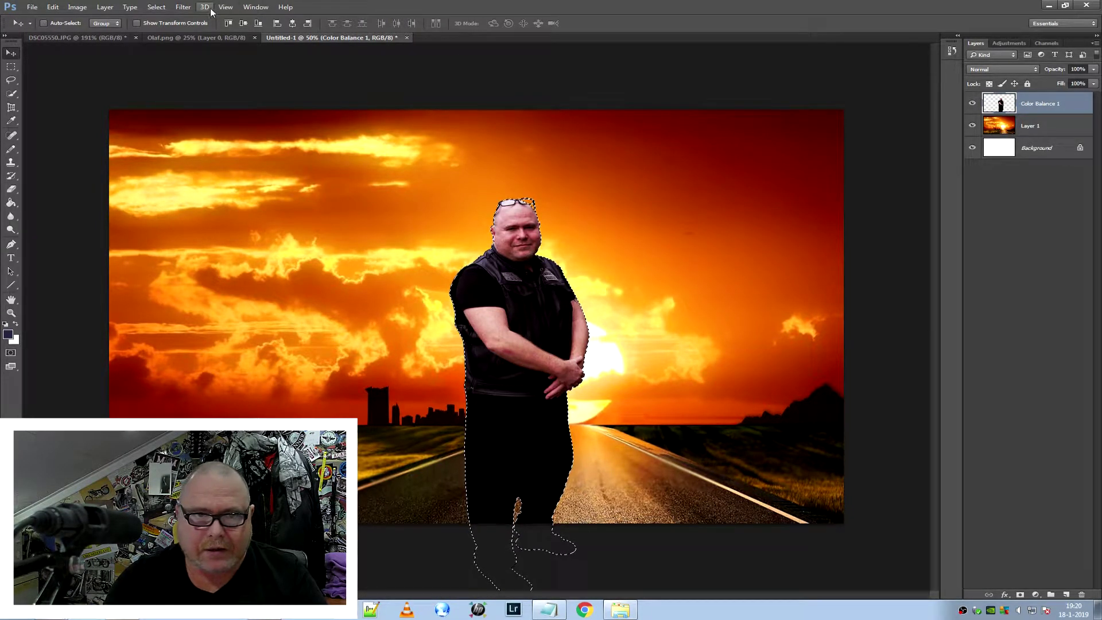
# Apply Filter > Sharpen > Sharpen to the selected man, then deselect with the Rectangular Marquee.
pyautogui.click(183, 8)
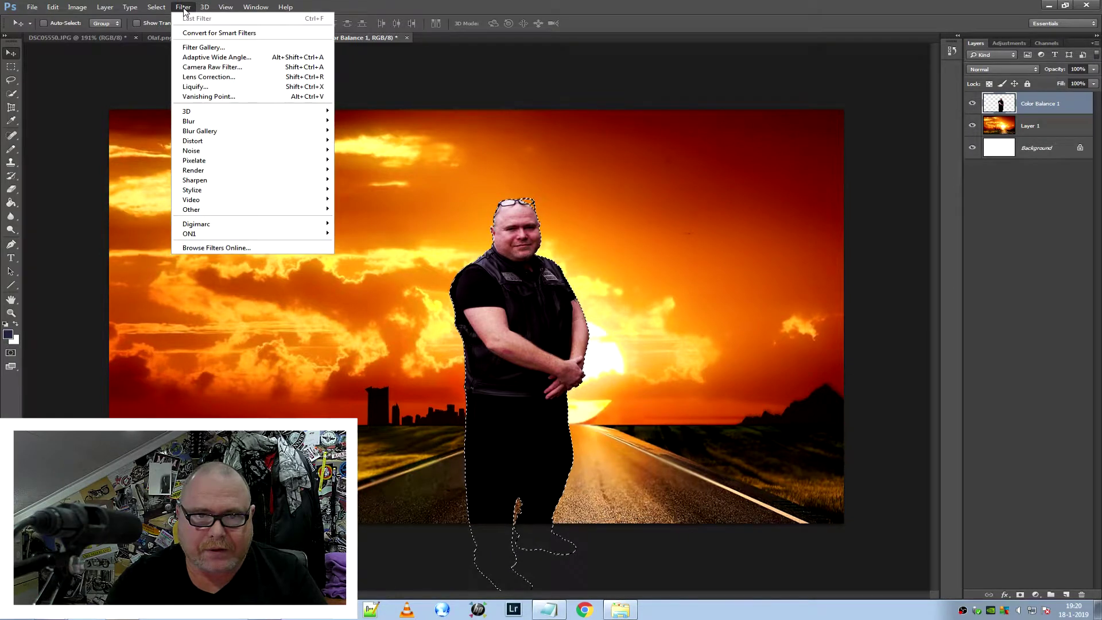
pyautogui.moveTo(194, 180)
pyautogui.click(357, 189)
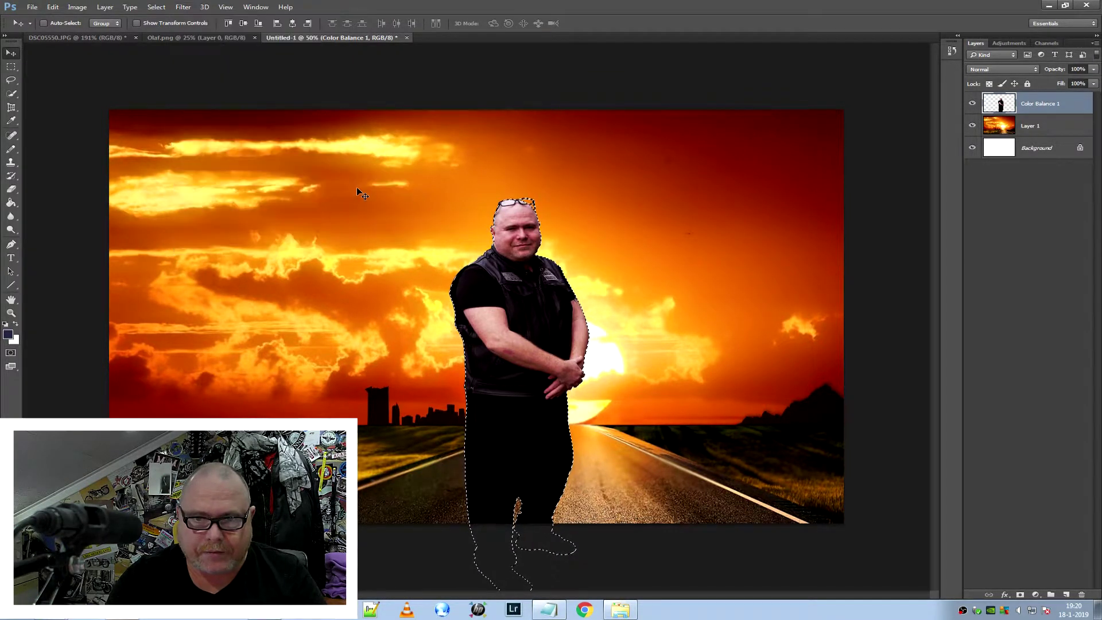
pyautogui.click(16, 66)
pyautogui.click(356, 97)
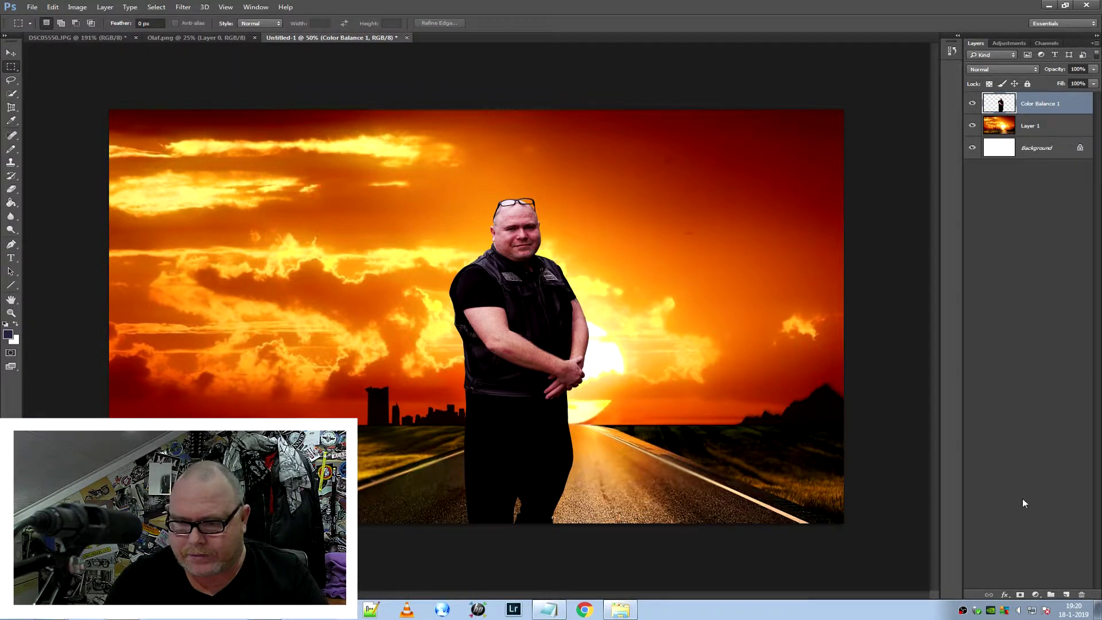
# Trial a Drop Shadow on Color Balance 1, dragging it around the road, then dismiss it.
pyautogui.click(1005, 597)
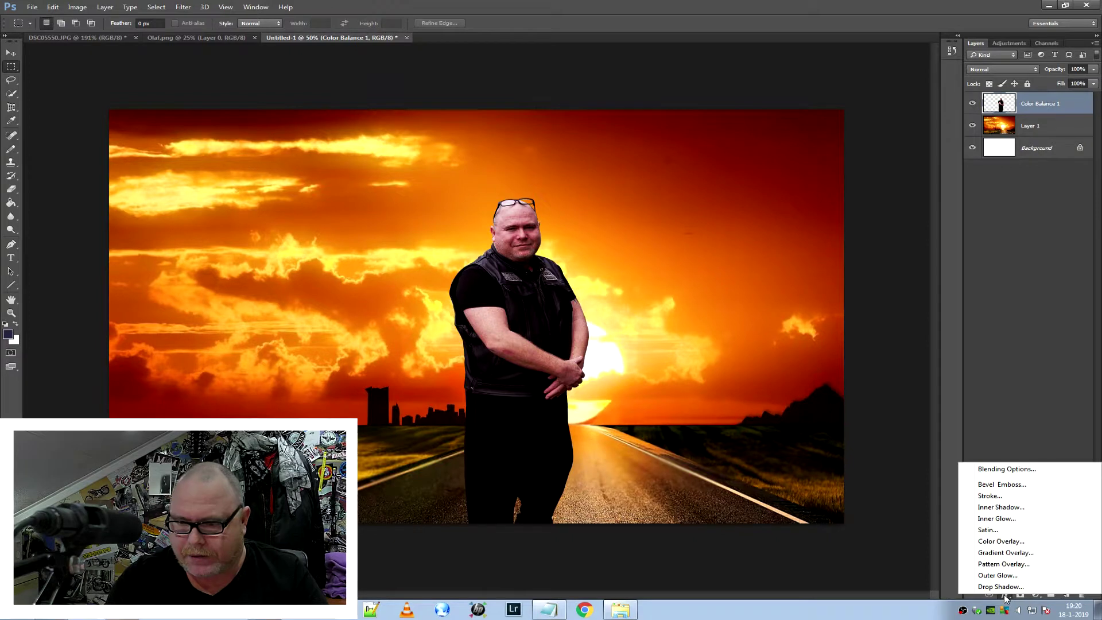
pyautogui.click(1019, 444)
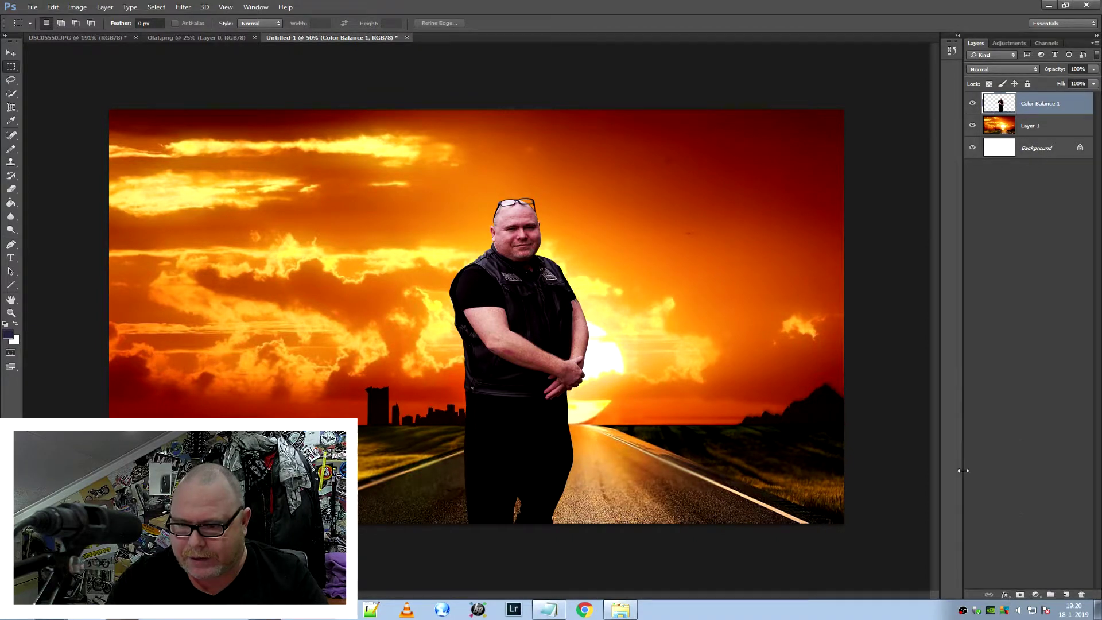
pyautogui.click(1004, 597)
pyautogui.click(1001, 587)
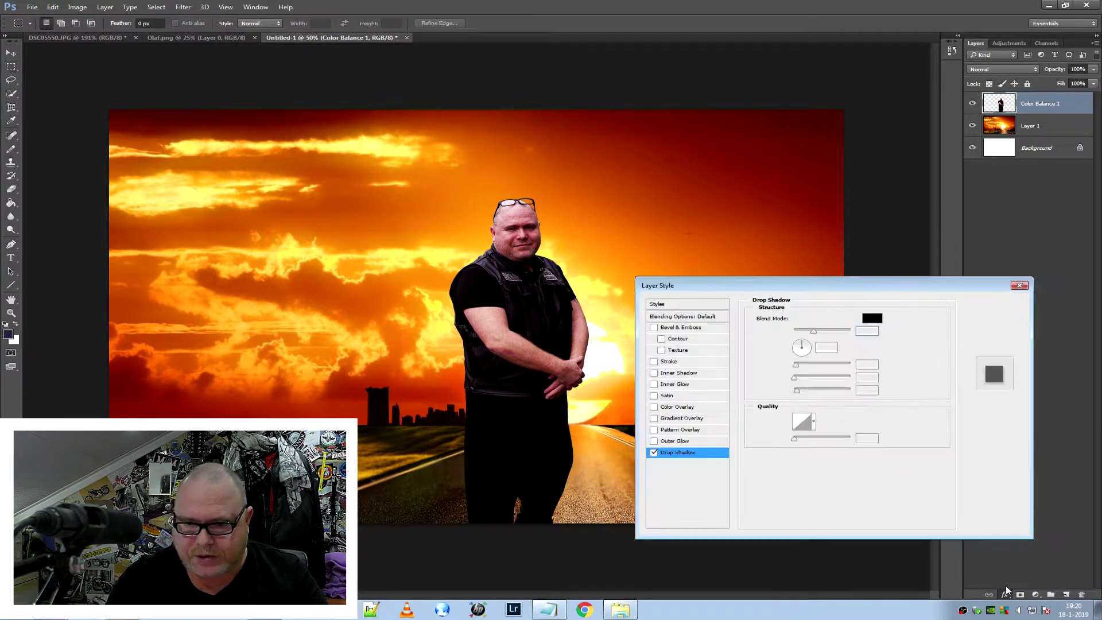
pyautogui.moveTo(599, 388)
pyautogui.mouseDown()
pyautogui.moveTo(502, 394)
pyautogui.moveTo(537, 410)
pyautogui.mouseUp()
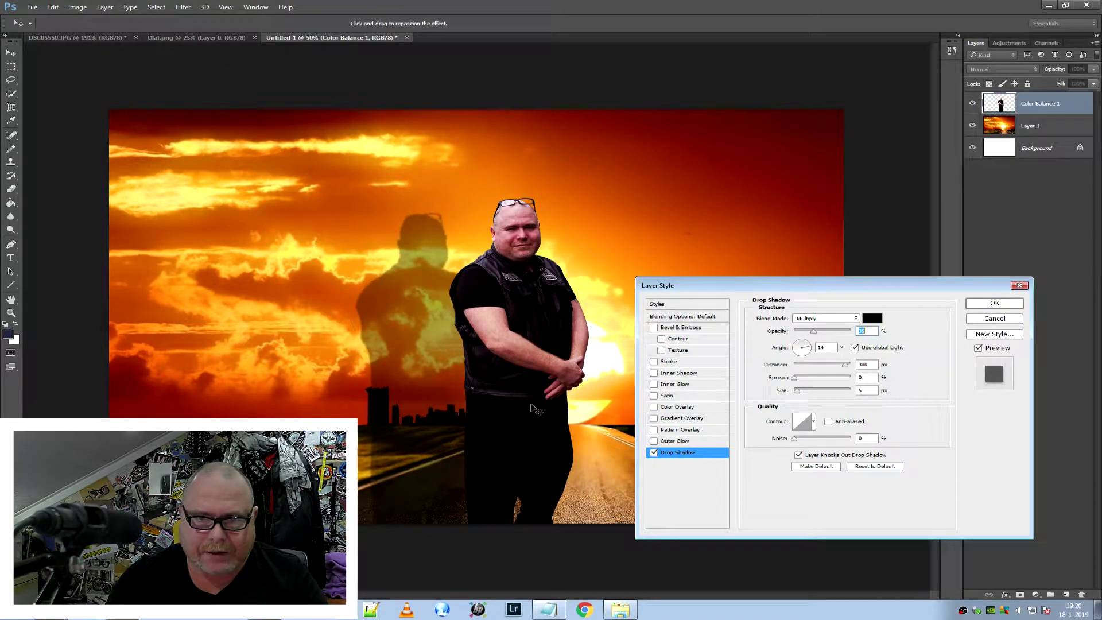
pyautogui.moveTo(861, 290); pyautogui.dragTo(1073, 265)
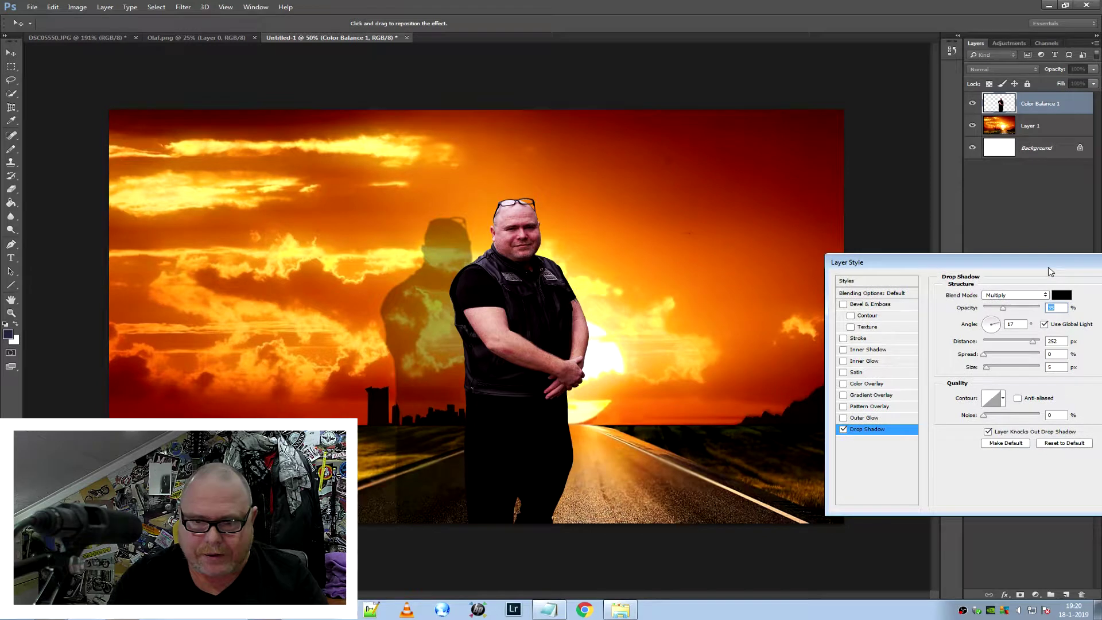
pyautogui.moveTo(451, 264)
pyautogui.mouseDown()
pyautogui.moveTo(567, 540)
pyautogui.moveTo(592, 519)
pyautogui.moveTo(592, 539)
pyautogui.mouseUp()
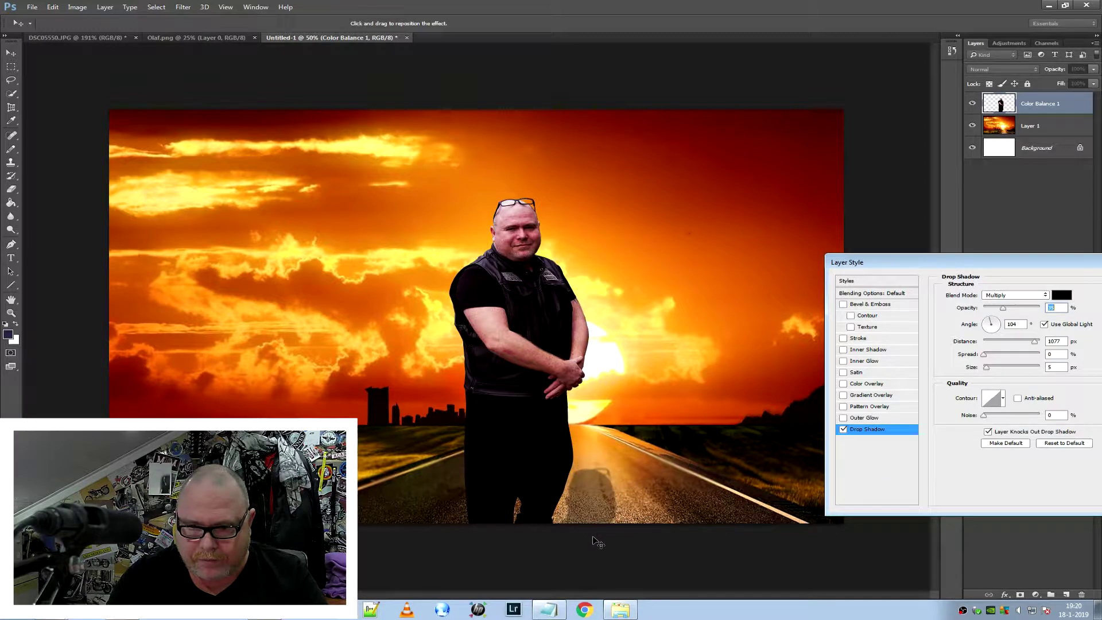
pyautogui.moveTo(592, 538); pyautogui.dragTo(582, 547)
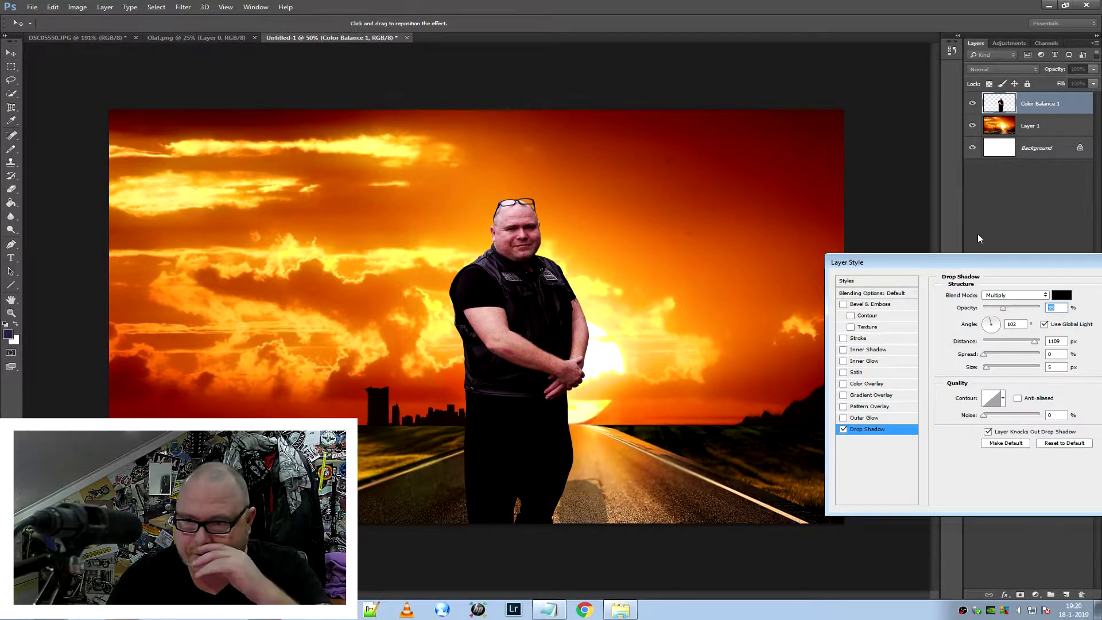
pyautogui.moveTo(983, 262); pyautogui.dragTo(717, 277)
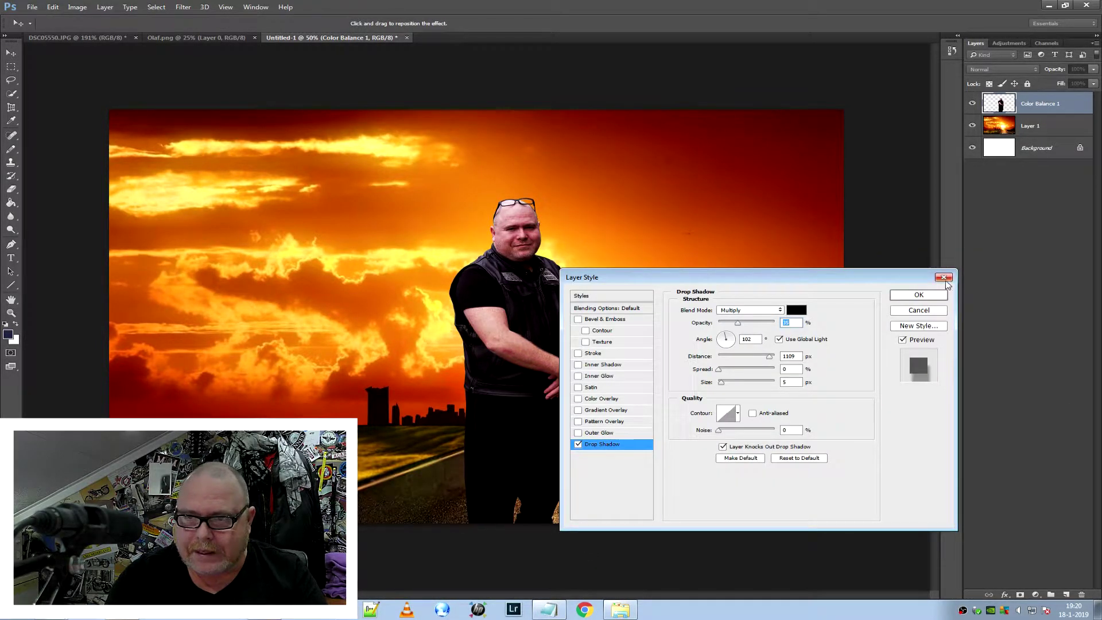
pyautogui.press('Return')
pyautogui.press('m')
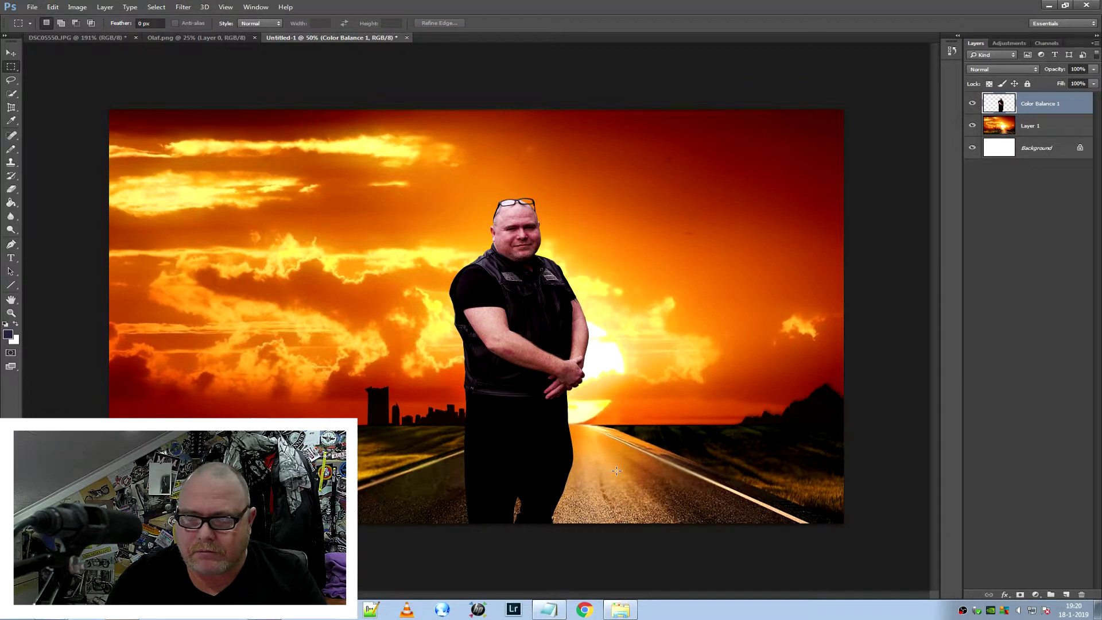
# Add a Drop Shadow to the man's layer and cast it far across the road.
pyautogui.click(1004, 595)
pyautogui.click(1000, 585)
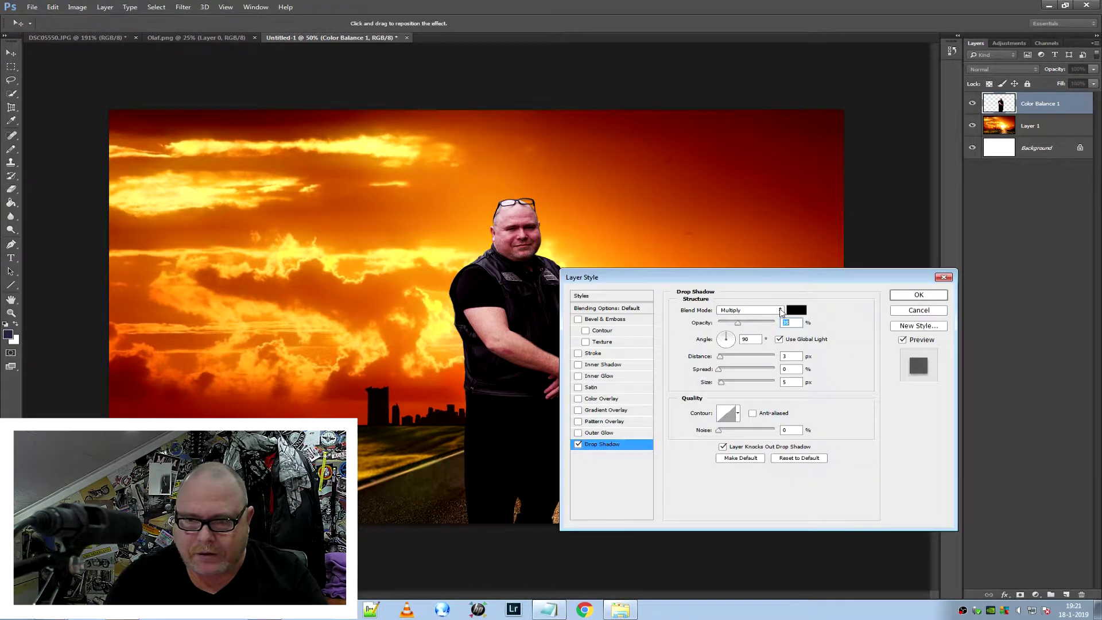
pyautogui.moveTo(631, 275); pyautogui.dragTo(958, 312)
pyautogui.moveTo(717, 390)
pyautogui.mouseDown()
pyautogui.moveTo(599, 487)
pyautogui.moveTo(626, 515)
pyautogui.moveTo(620, 525)
pyautogui.mouseUp()
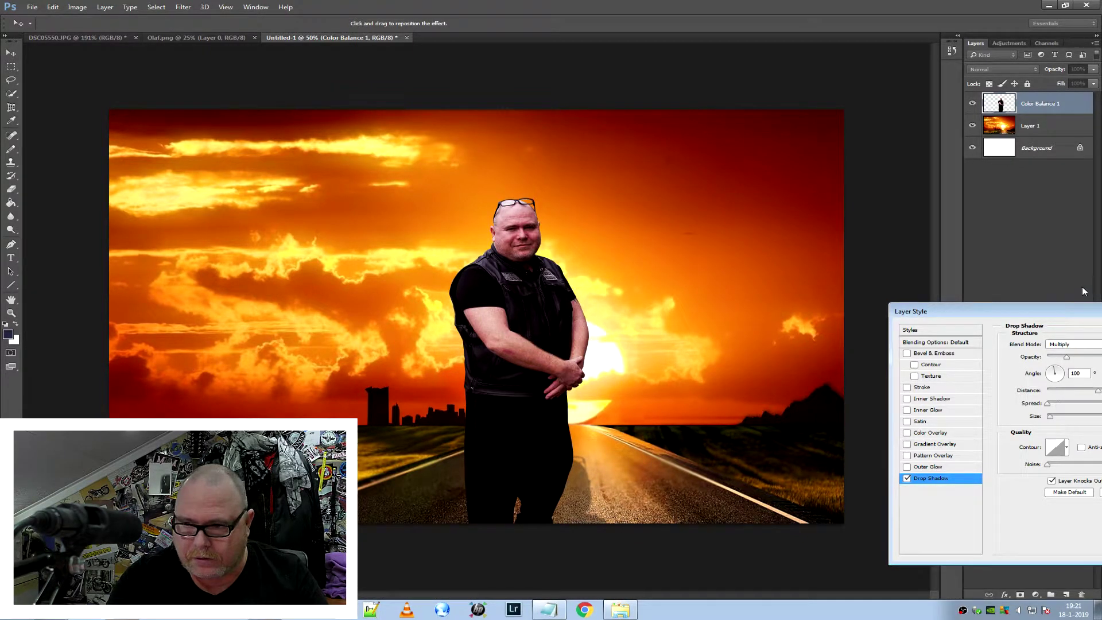
pyautogui.moveTo(1065, 316); pyautogui.dragTo(871, 303)
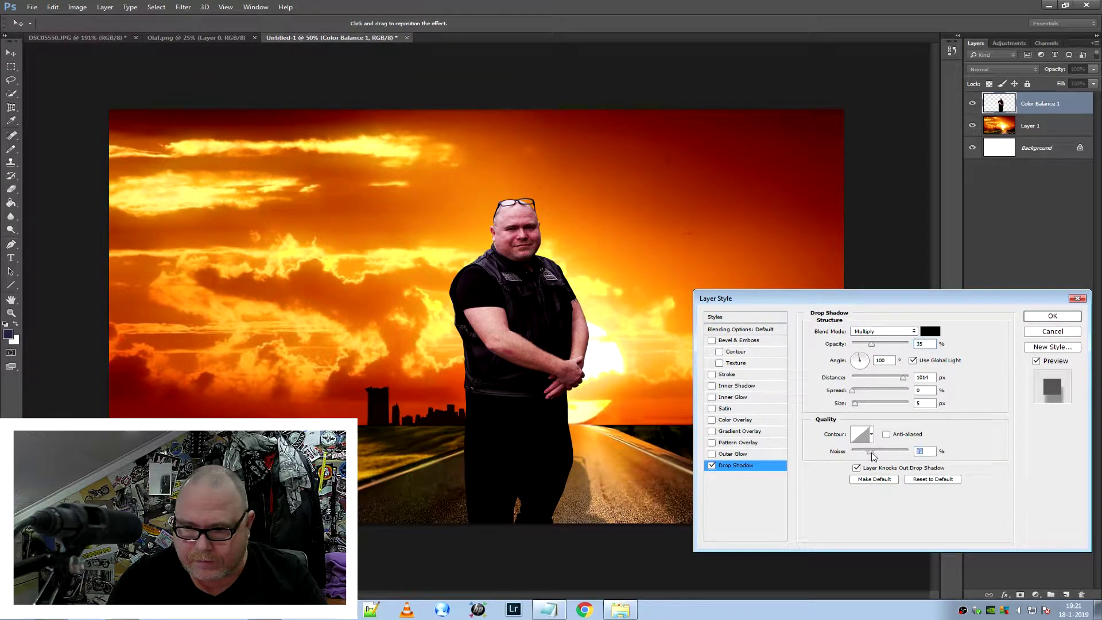
# Set the shadow noise to 22% and place it at 102°, 986 px down the road.
pyautogui.click(921, 451)
pyautogui.moveTo(852, 453)
pyautogui.mouseDown()
pyautogui.moveTo(904, 457)
pyautogui.moveTo(797, 461)
pyautogui.mouseUp()
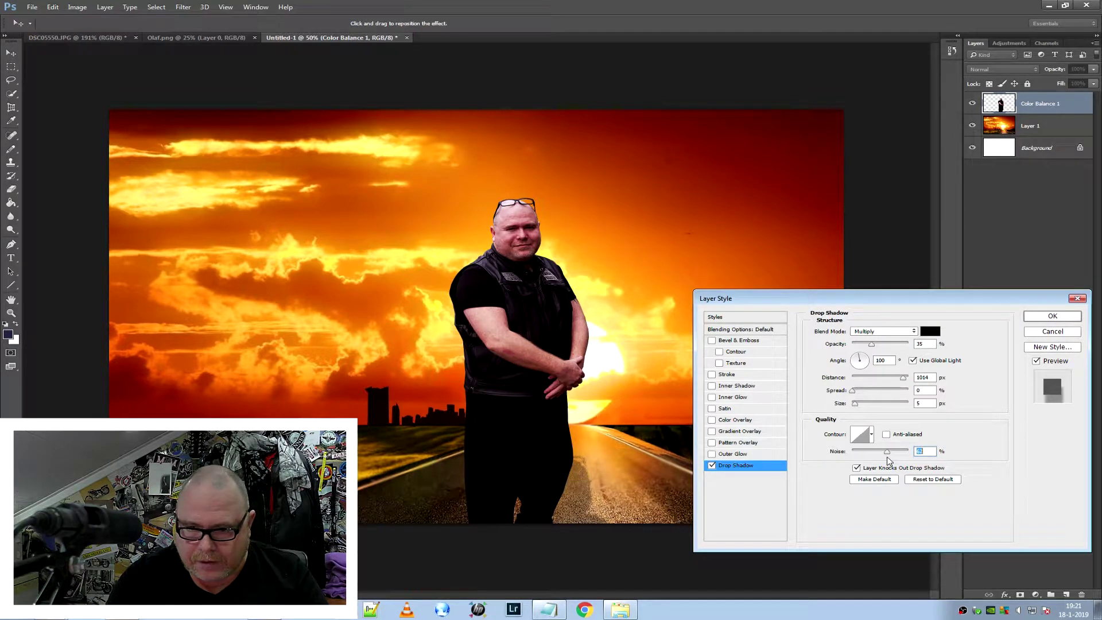
pyautogui.moveTo(889, 459)
pyautogui.mouseDown()
pyautogui.moveTo(821, 461)
pyautogui.moveTo(926, 462)
pyautogui.mouseUp()
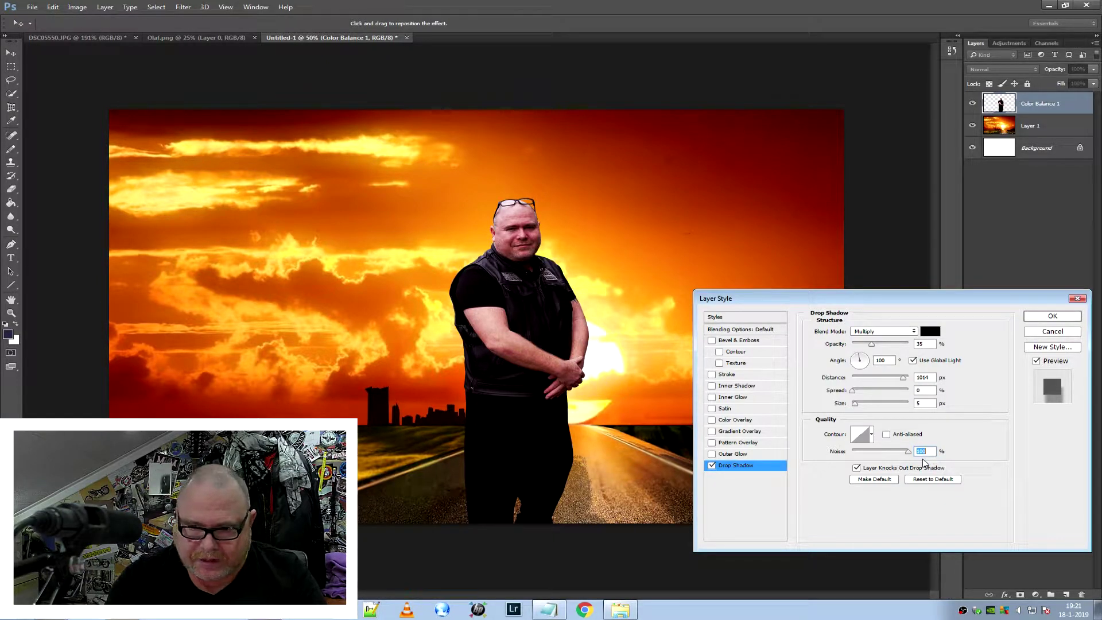
pyautogui.moveTo(908, 460); pyautogui.dragTo(890, 460)
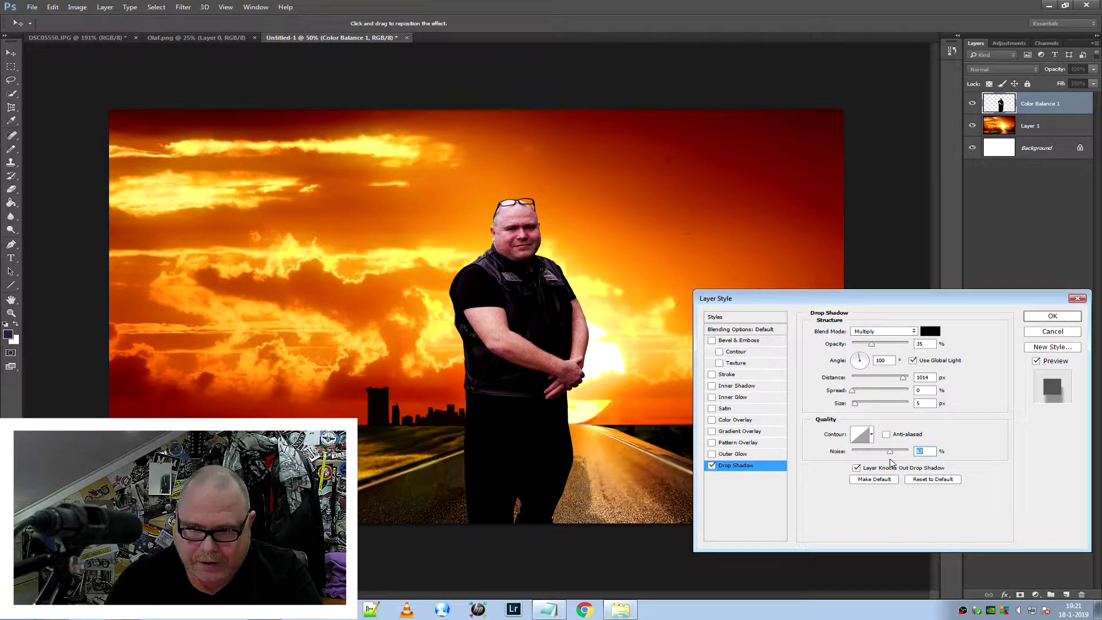
pyautogui.moveTo(890, 460); pyautogui.dragTo(865, 461)
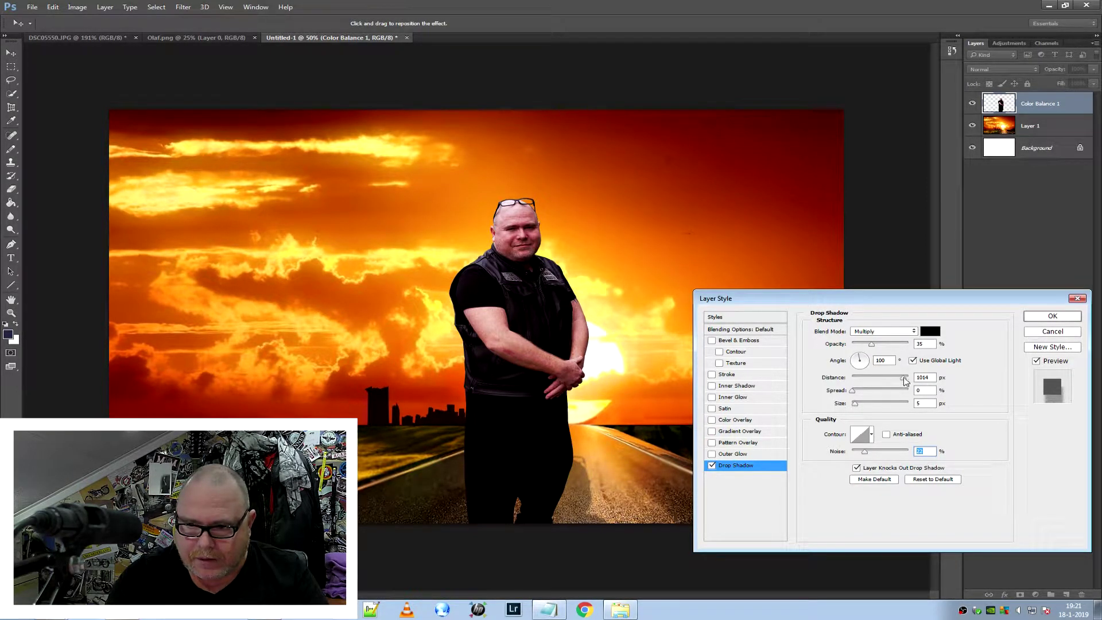
pyautogui.moveTo(903, 377); pyautogui.dragTo(899, 384)
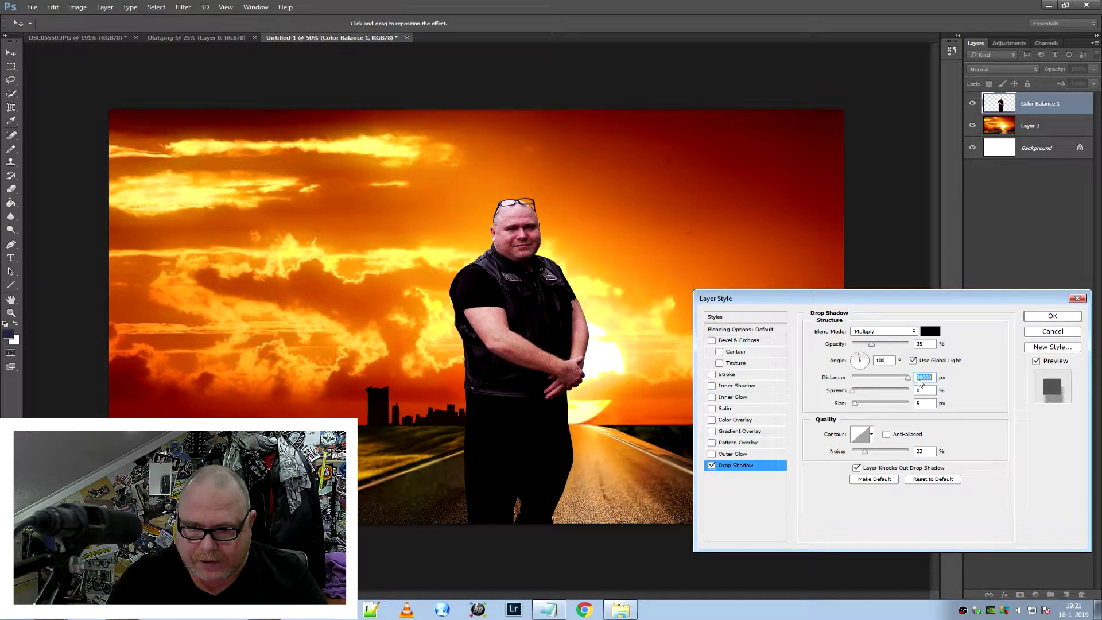
pyautogui.moveTo(603, 344)
pyautogui.mouseDown()
pyautogui.moveTo(632, 599)
pyautogui.moveTo(646, 563)
pyautogui.mouseUp()
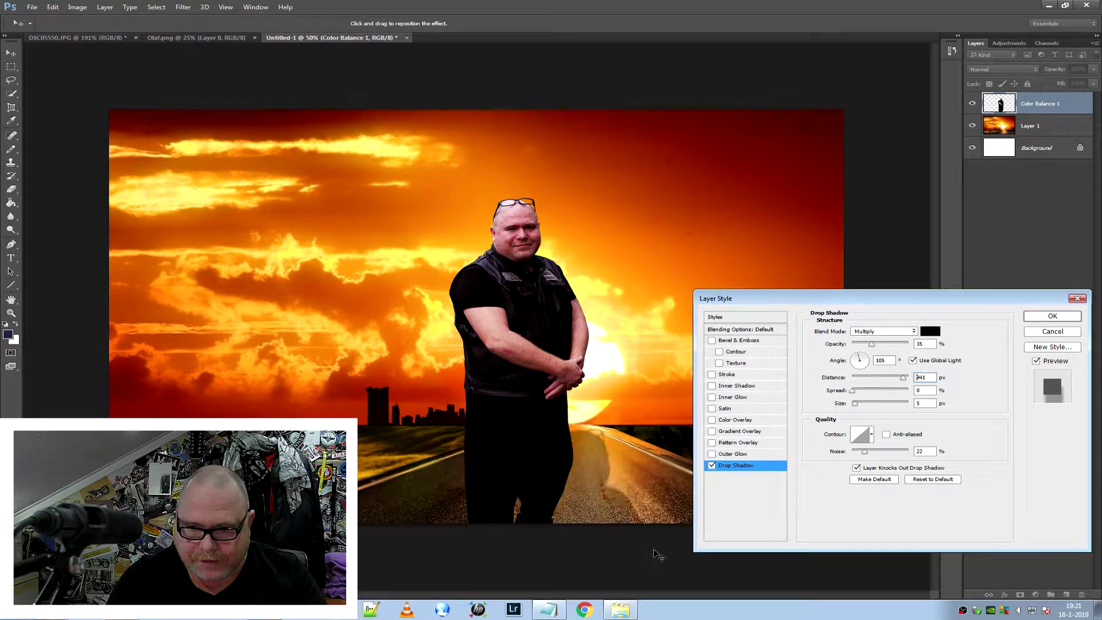
# Test different shadow spread values, then return the spread to 0.
pyautogui.click(857, 392)
pyautogui.moveTo(859, 395); pyautogui.dragTo(782, 408)
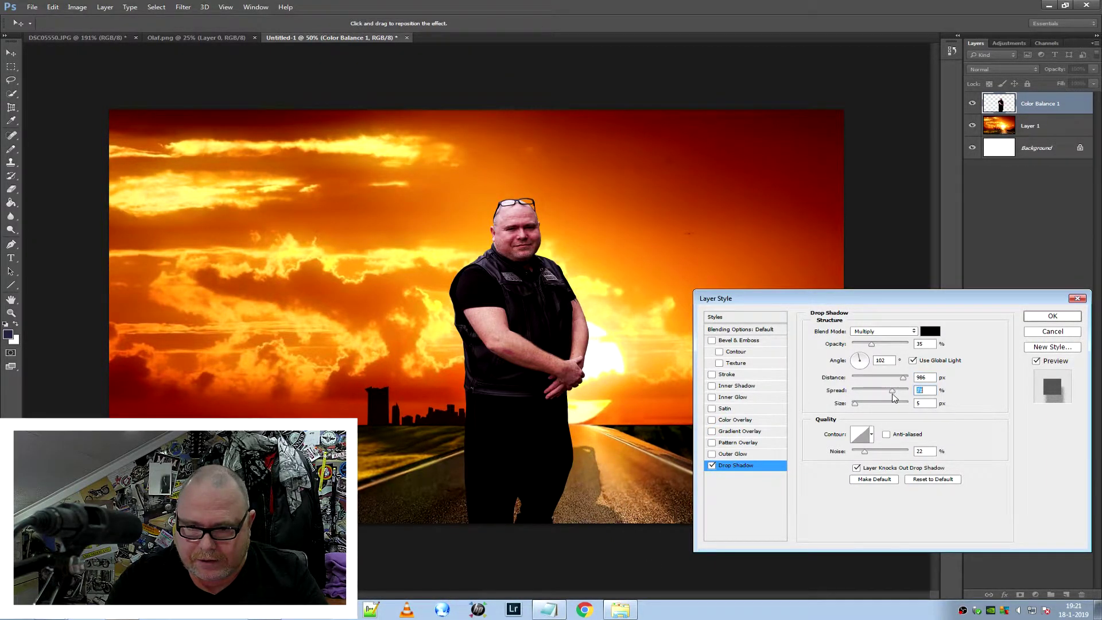
pyautogui.moveTo(782, 409)
pyautogui.mouseDown()
pyautogui.moveTo(914, 409)
pyautogui.moveTo(806, 418)
pyautogui.mouseUp()
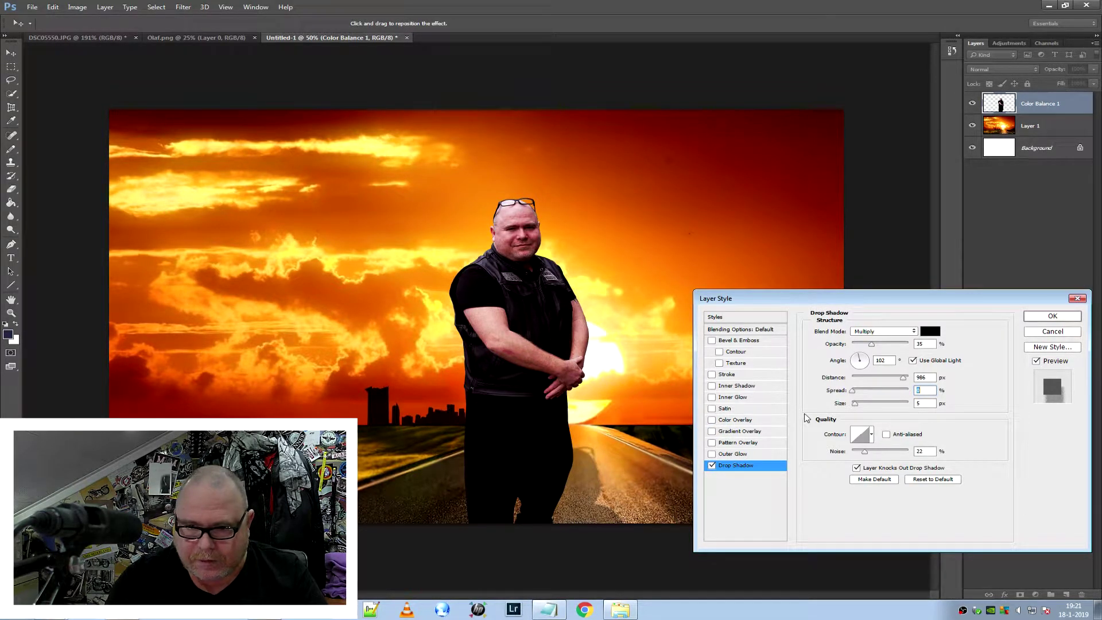
pyautogui.moveTo(857, 407)
pyautogui.mouseDown()
pyautogui.moveTo(868, 408)
pyautogui.moveTo(855, 415)
pyautogui.mouseUp()
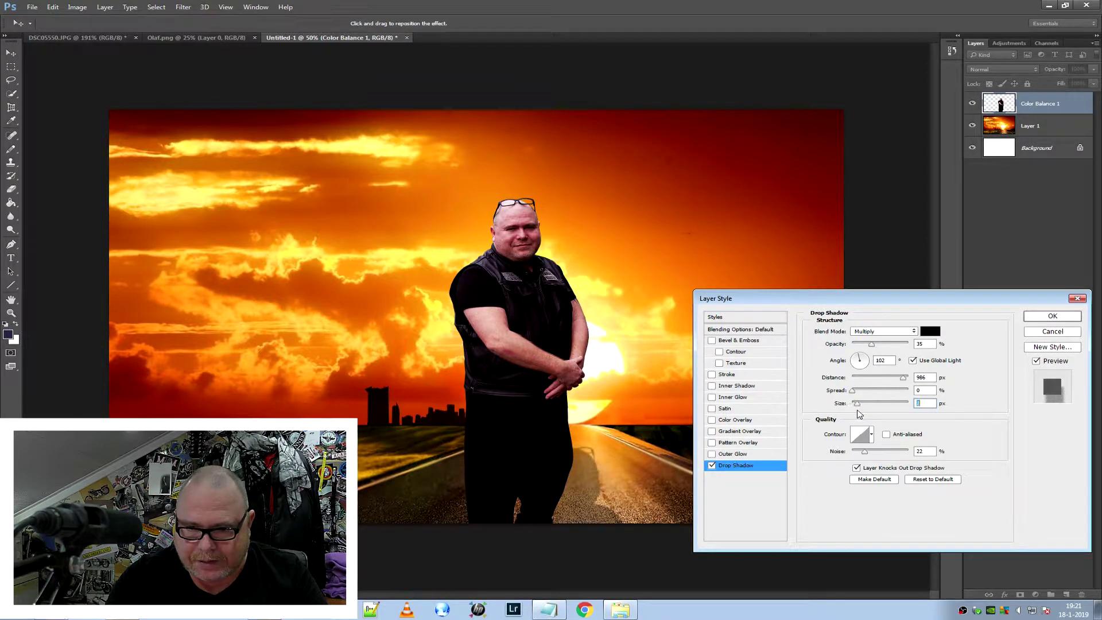
pyautogui.moveTo(853, 390); pyautogui.dragTo(943, 395)
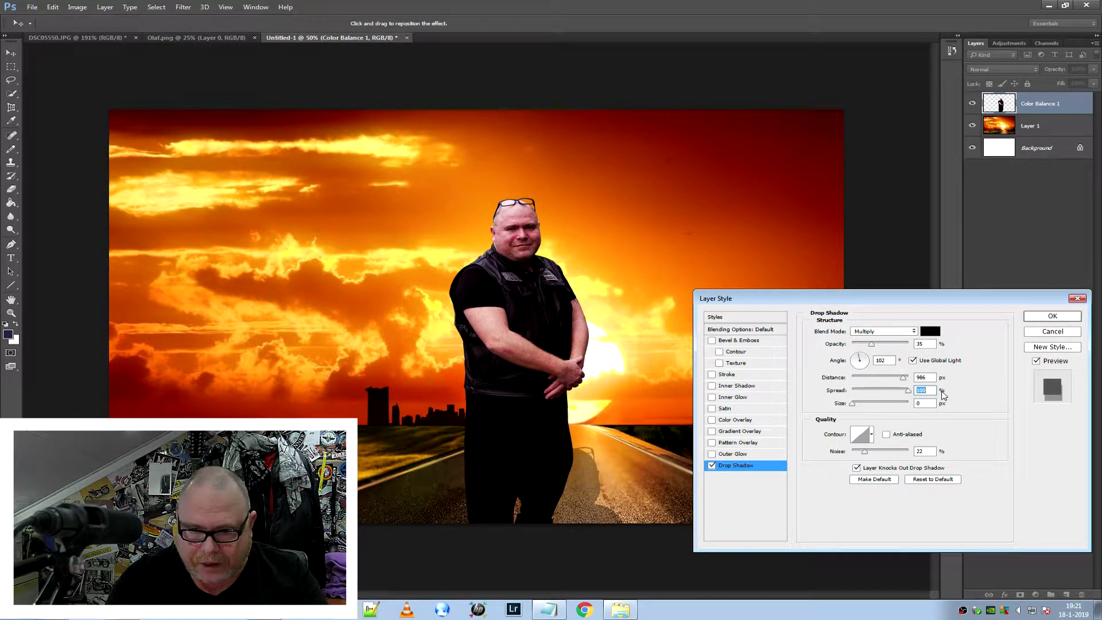
pyautogui.moveTo(943, 395); pyautogui.dragTo(822, 394)
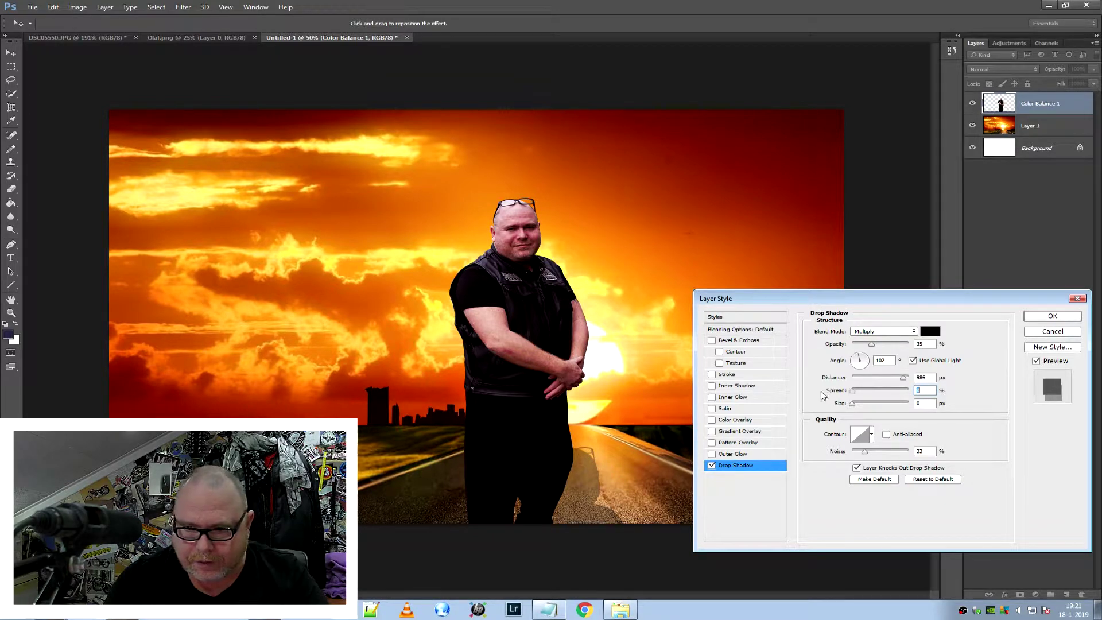
# Fine-tune the shadow's size and opacity, then confirm the drop shadow.
pyautogui.click(854, 405)
pyautogui.moveTo(854, 405); pyautogui.dragTo(858, 409)
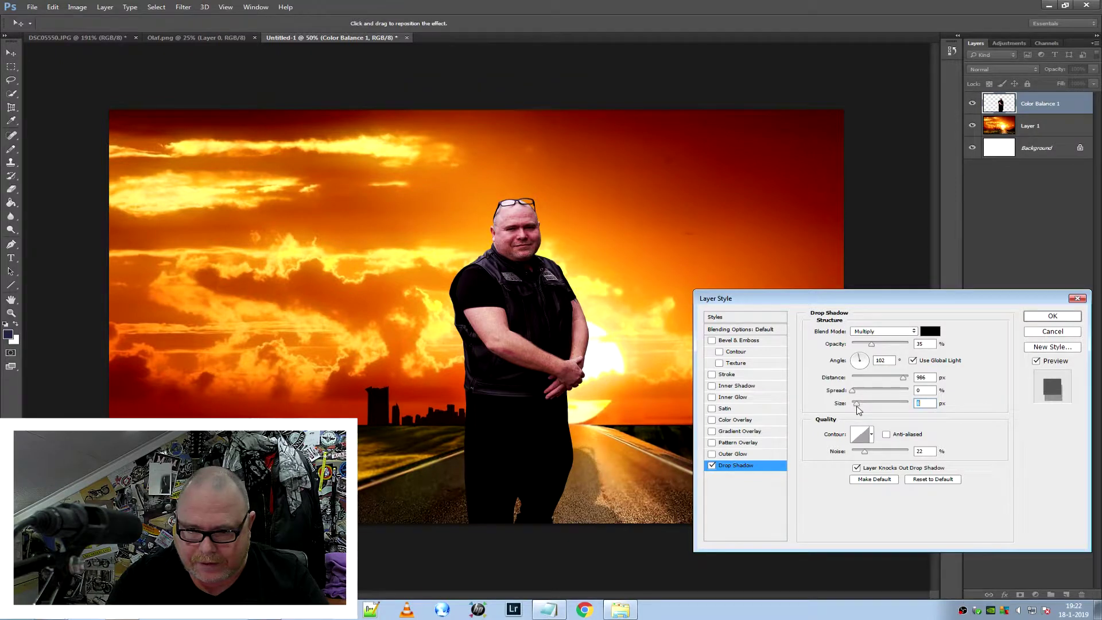
pyautogui.moveTo(858, 409); pyautogui.dragTo(847, 413)
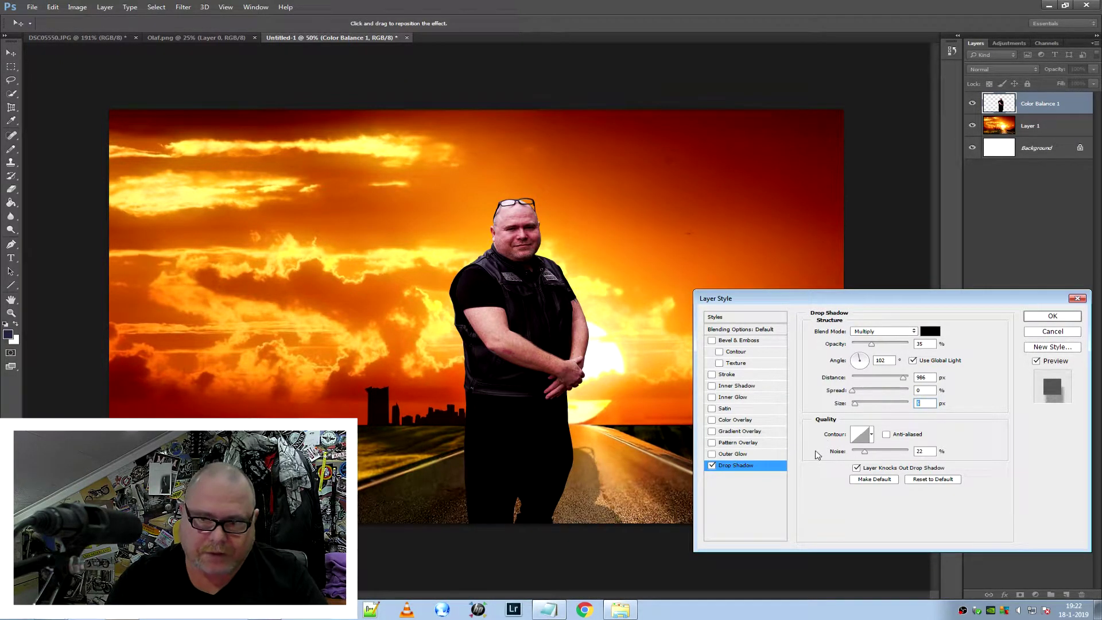
pyautogui.moveTo(871, 343); pyautogui.dragTo(861, 356)
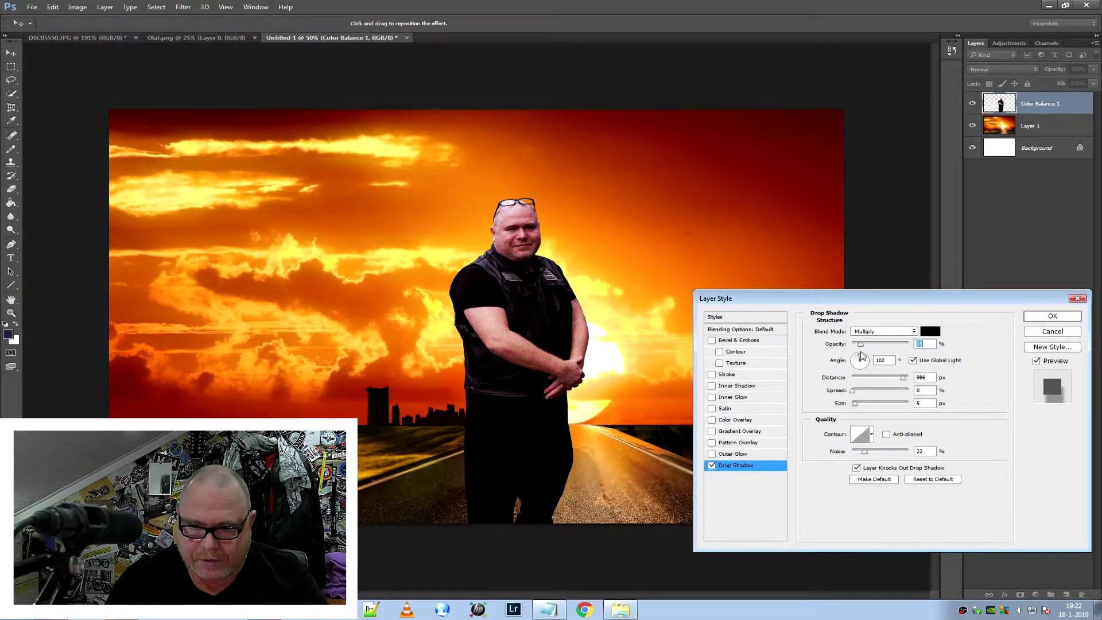
pyautogui.moveTo(861, 356); pyautogui.dragTo(871, 354)
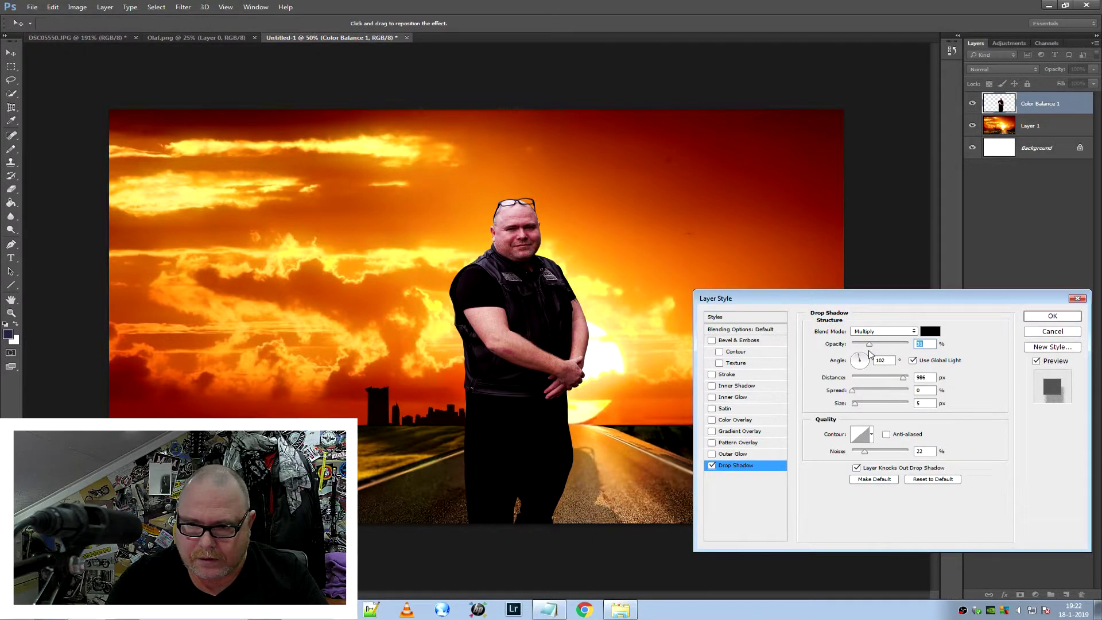
pyautogui.click(1052, 316)
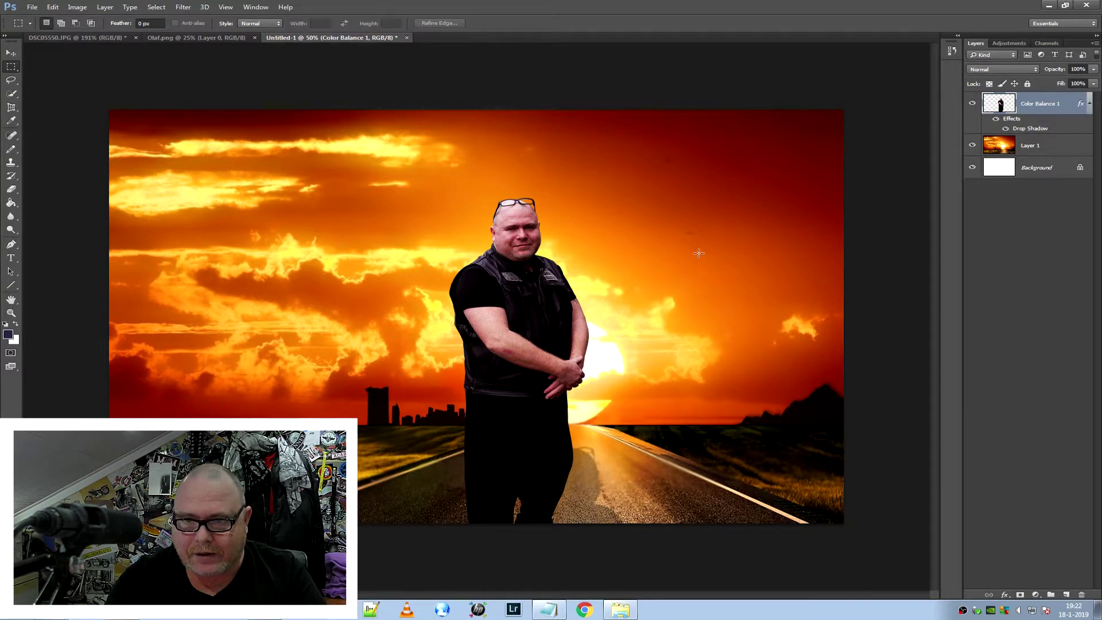
# Select the sunset background Layer 1 and set up the Spot Healing Brush at 42 px.
pyautogui.click(1027, 147)
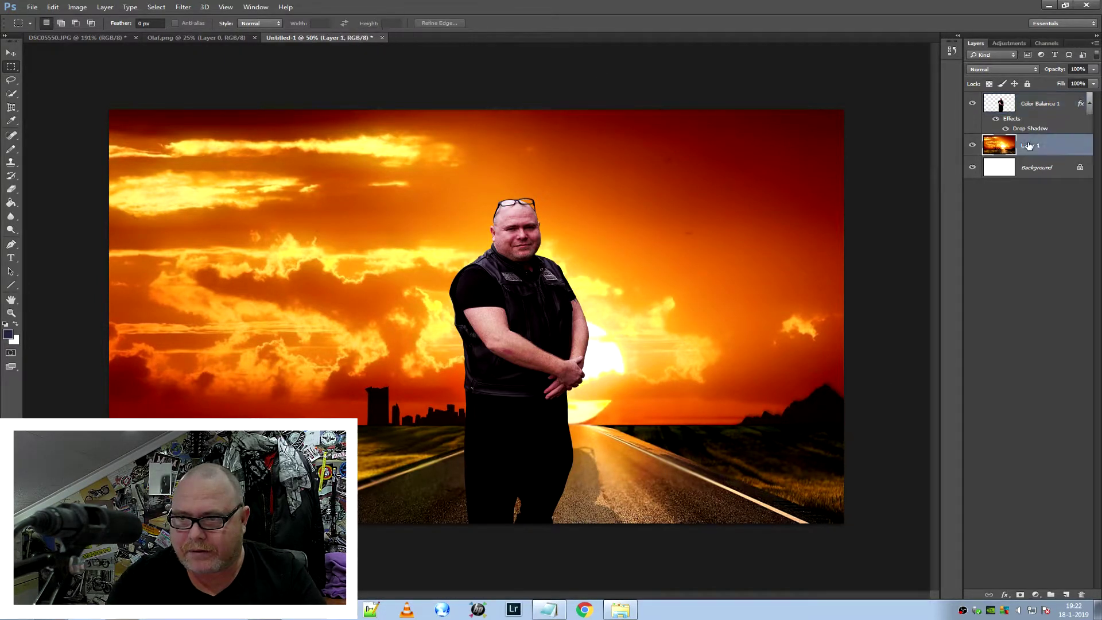
pyautogui.click(9, 136)
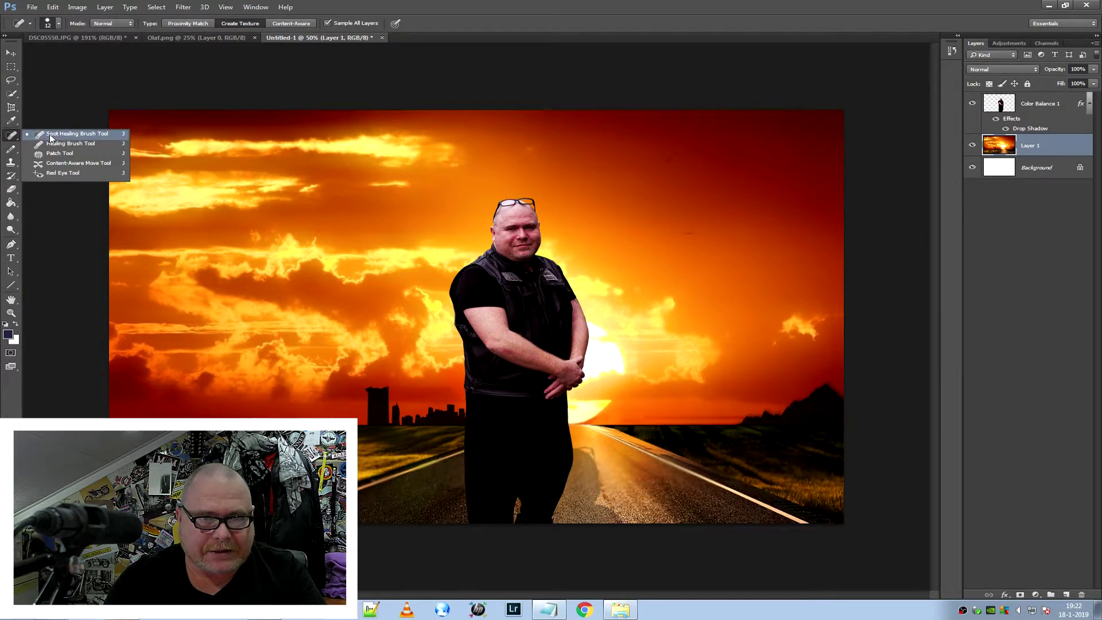
pyautogui.click(97, 133)
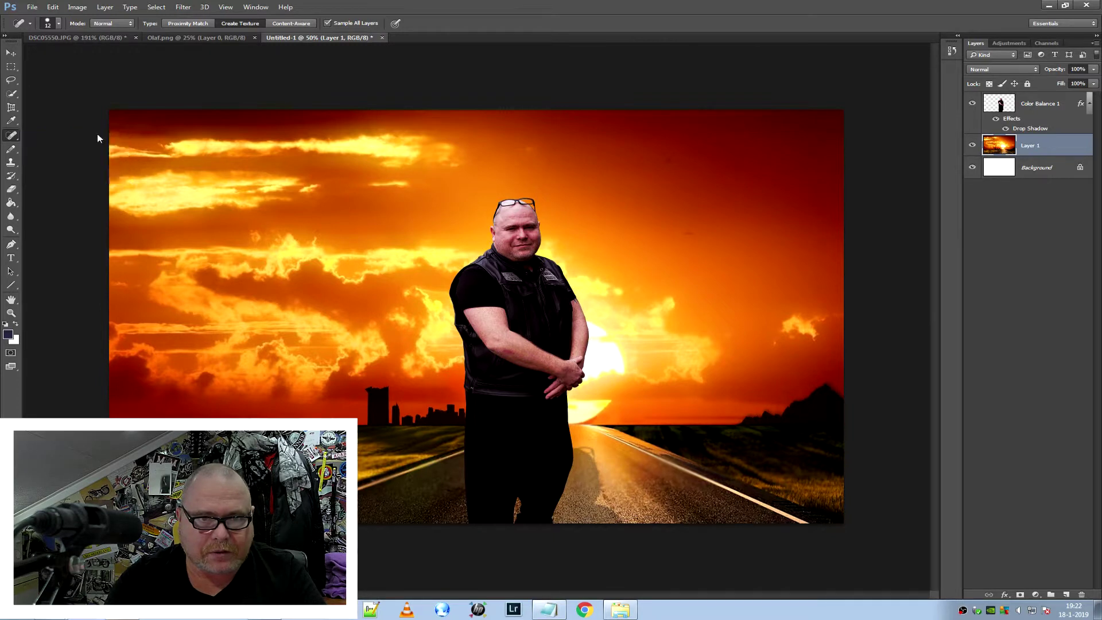
pyautogui.click(59, 24)
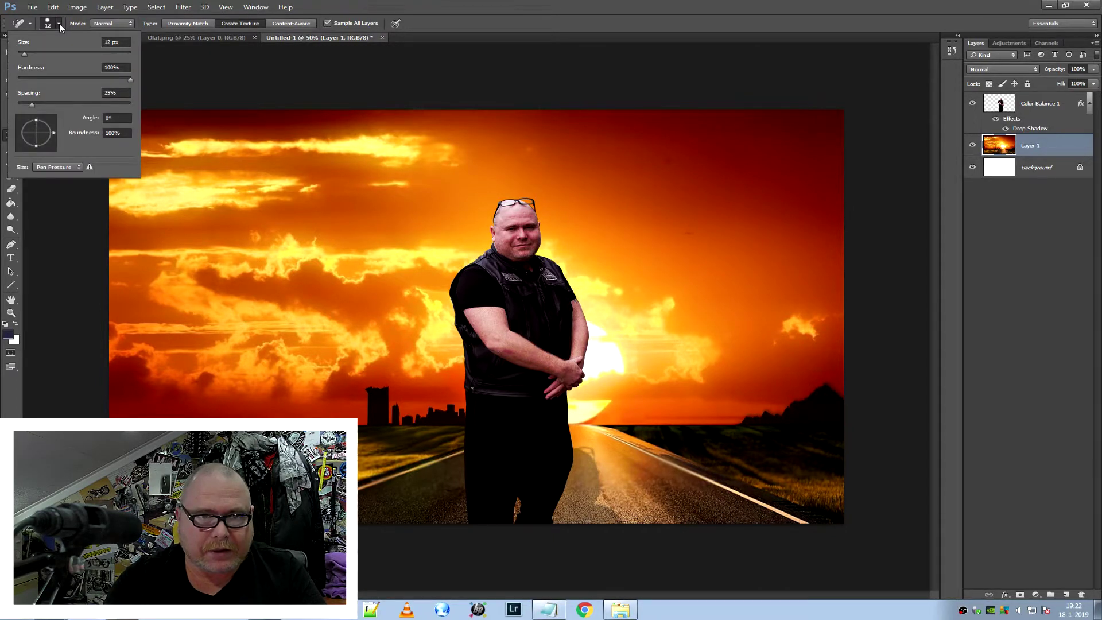
pyautogui.click(41, 52)
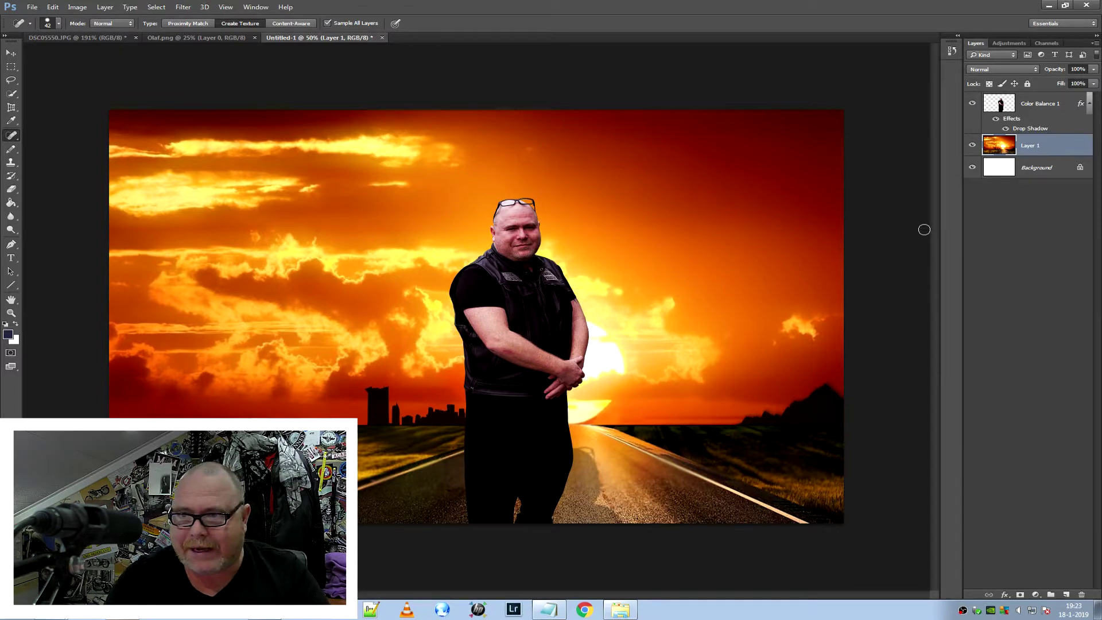
# Merge Color Balance 1, Layer 1 and Background into a single Background layer.
pyautogui.click(1033, 109)
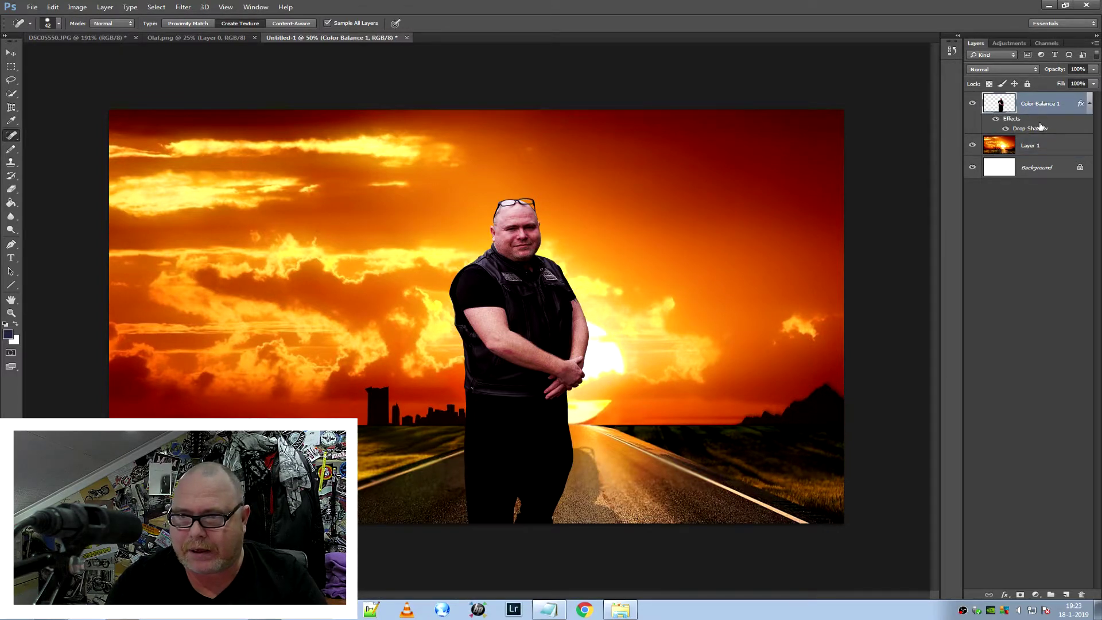
pyautogui.keyDown('shift'); pyautogui.click(1049, 169); pyautogui.keyUp('shift')
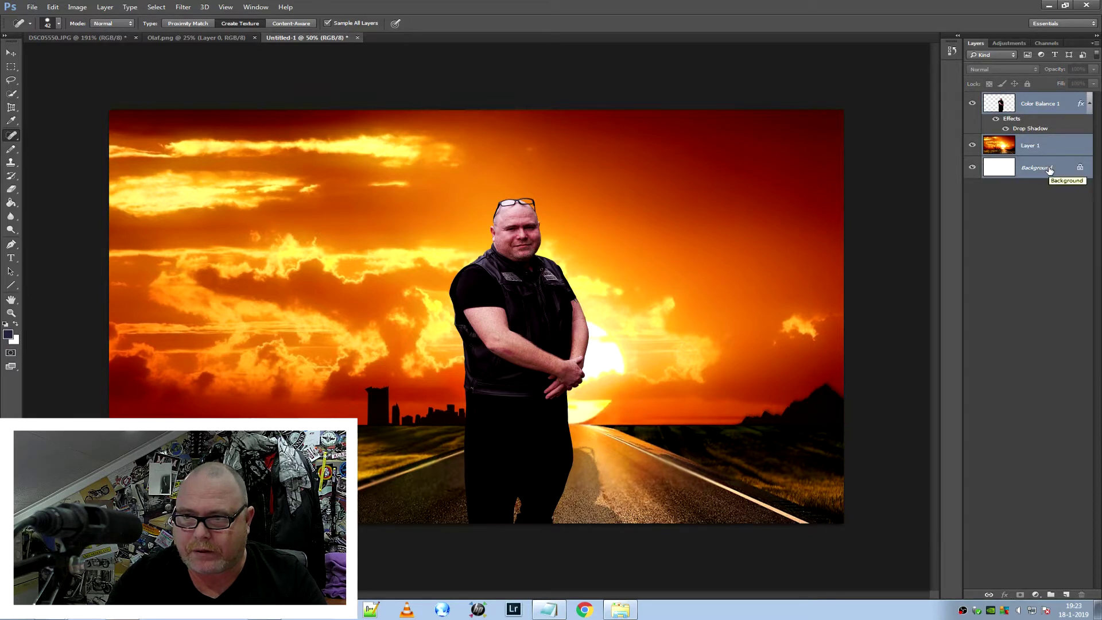
pyautogui.rightClick(1051, 171)
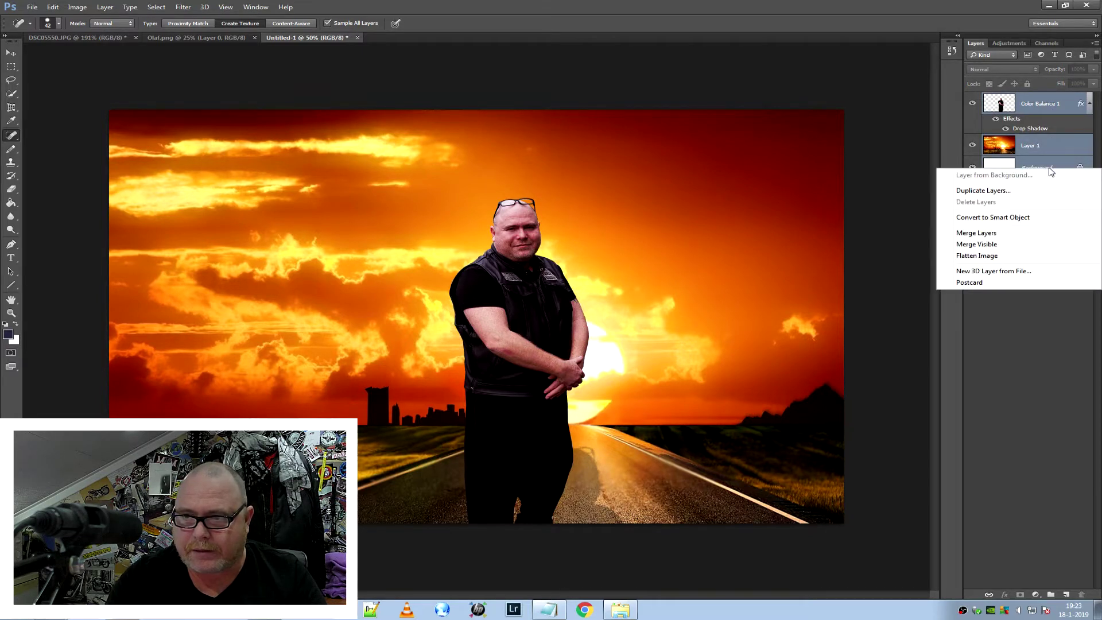
pyautogui.click(1012, 233)
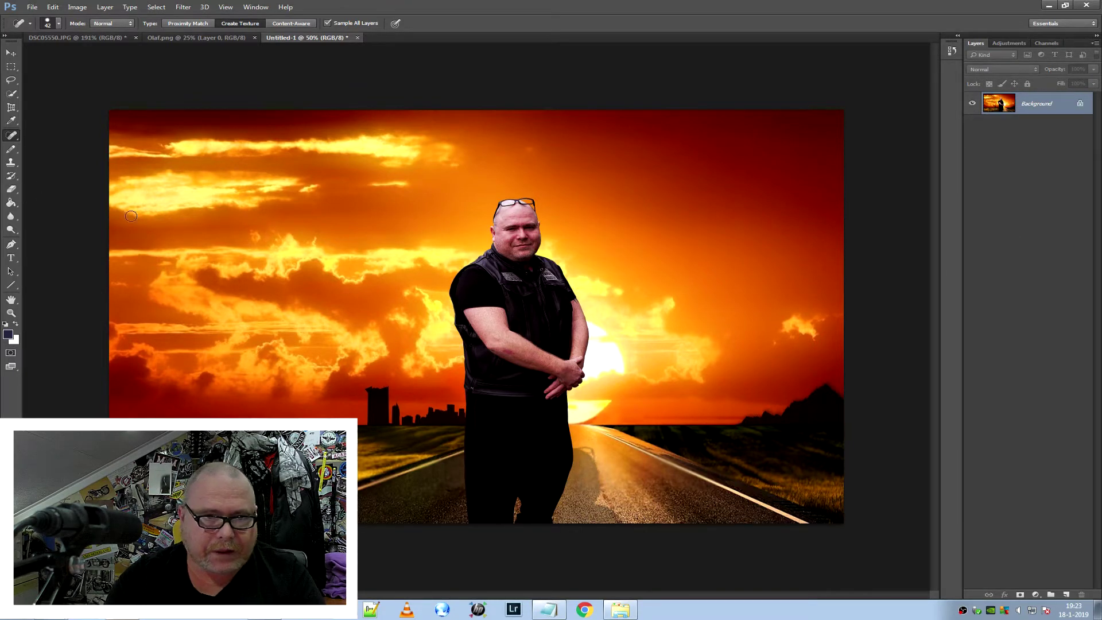
pyautogui.click(12, 219)
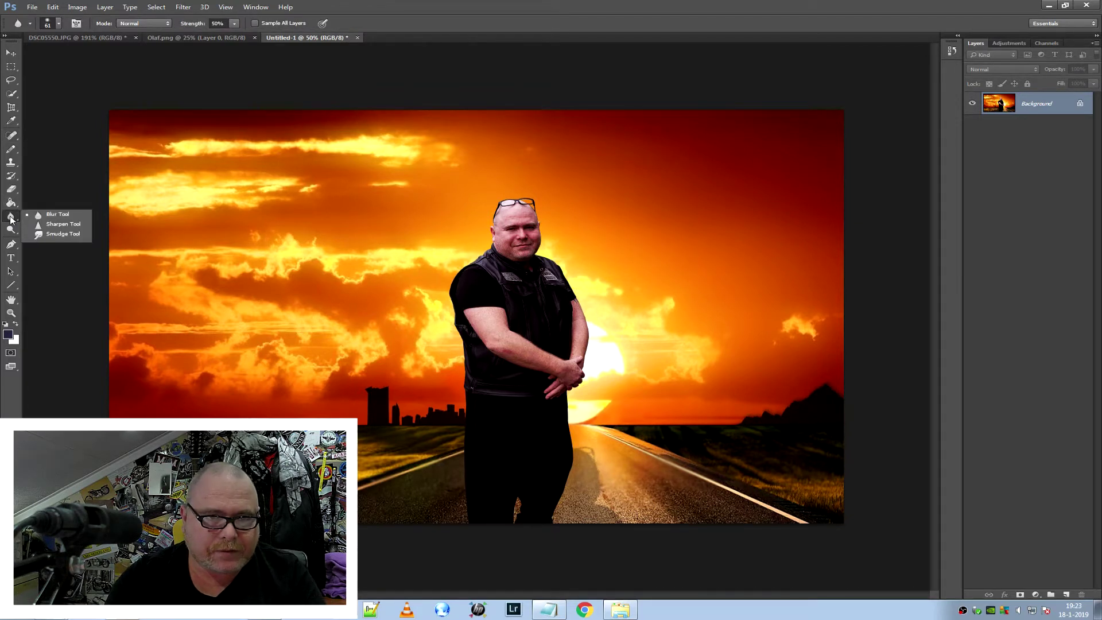
# Blur the man's shoulder, arm and leg edges at 50% strength, zooming in to check.
pyautogui.click(58, 217)
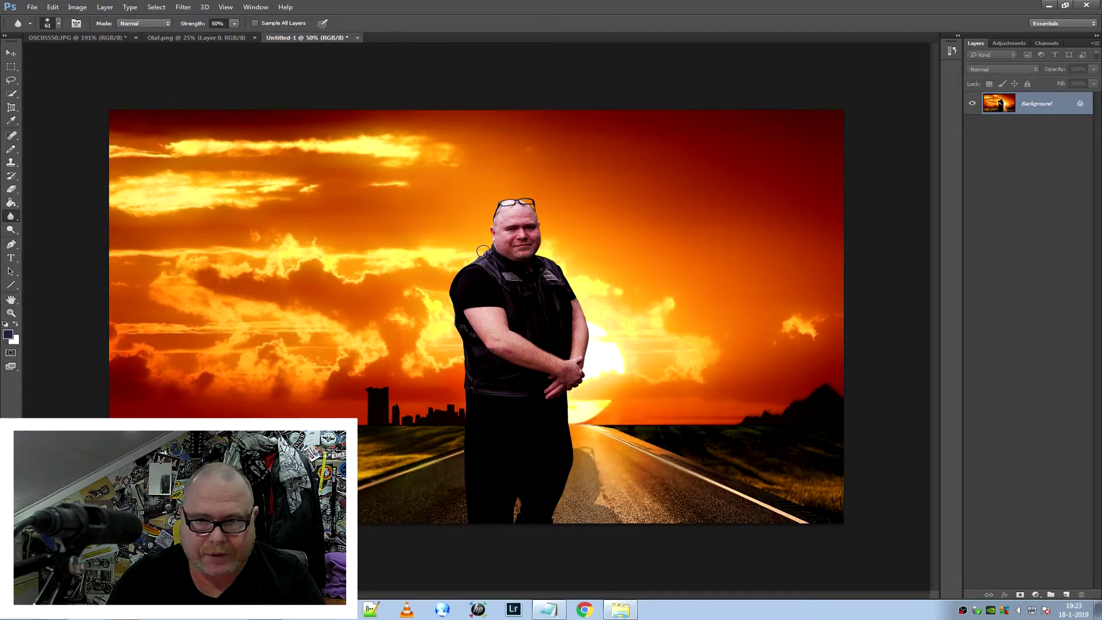
pyautogui.moveTo(477, 258)
pyautogui.mouseDown()
pyautogui.moveTo(448, 307)
pyautogui.moveTo(472, 535)
pyautogui.mouseUp()
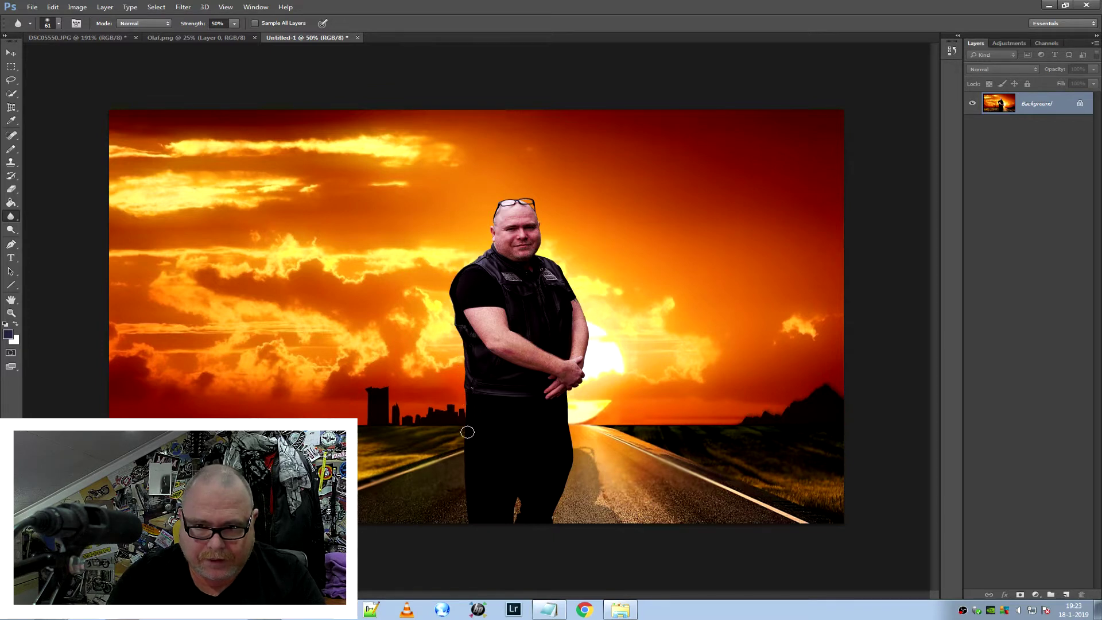
pyautogui.moveTo(566, 421); pyautogui.dragTo(550, 527)
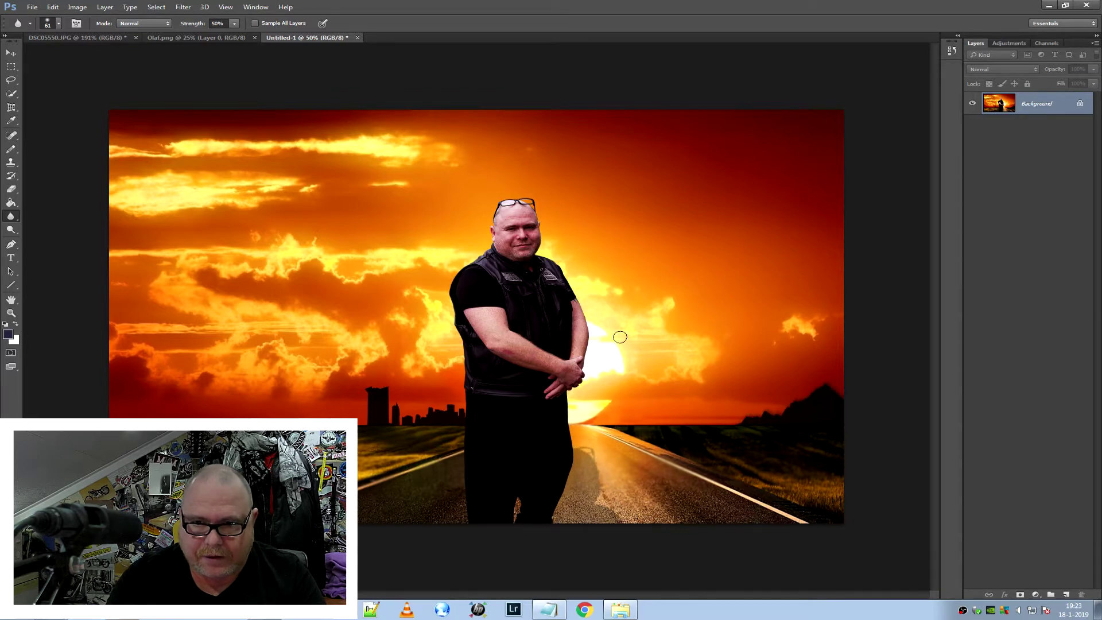
pyautogui.moveTo(573, 287); pyautogui.dragTo(583, 337)
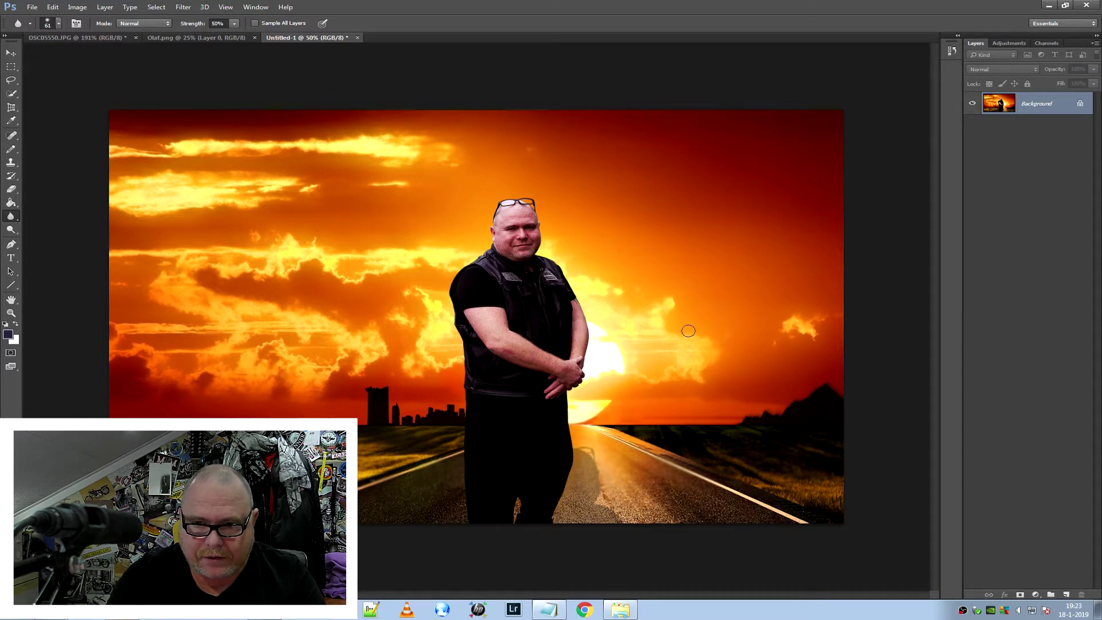
pyautogui.scroll(5, 469, 246)
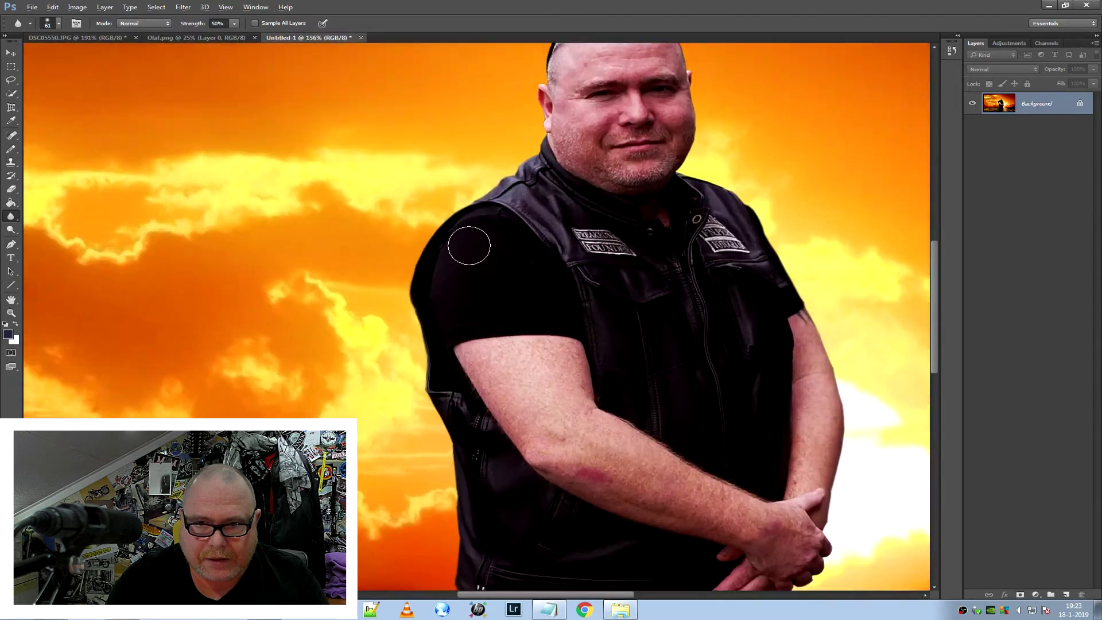
pyautogui.scroll(3, 469, 246)
pyautogui.scroll(2, 455, 233)
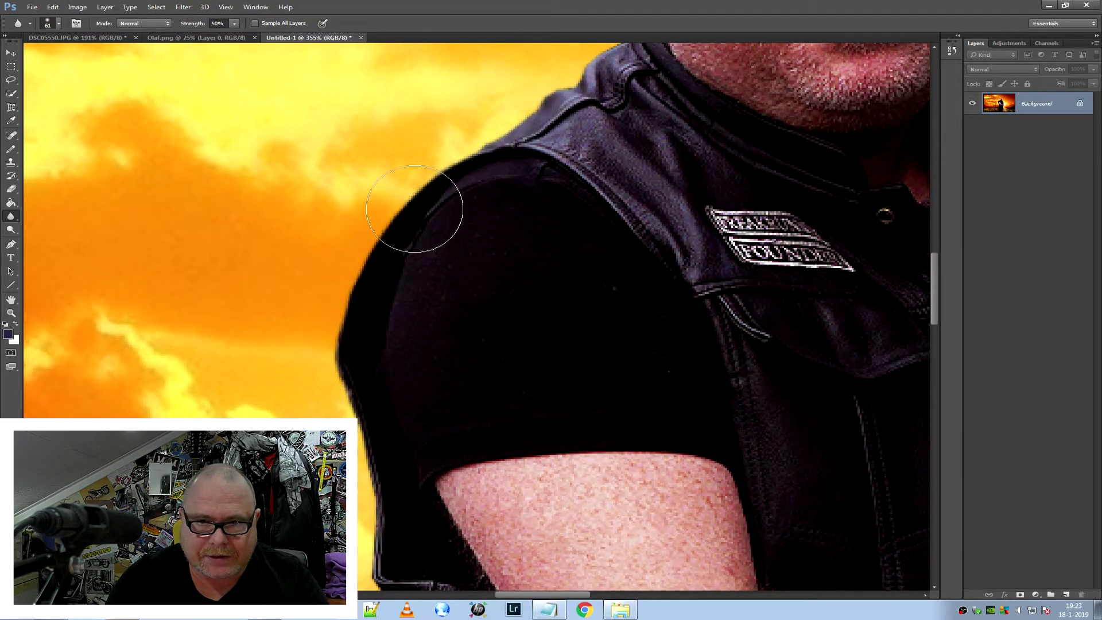
pyautogui.scroll(-4, 529, 295)
pyautogui.scroll(-2, 534, 301)
pyautogui.scroll(1, 596, 150)
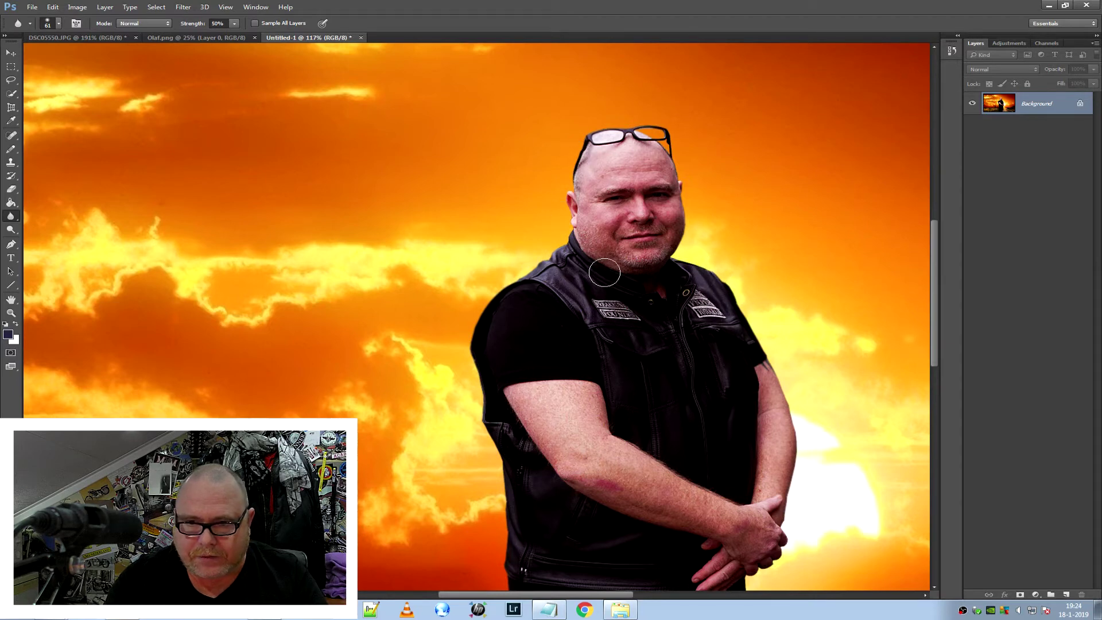
pyautogui.scroll(-2, 646, 373)
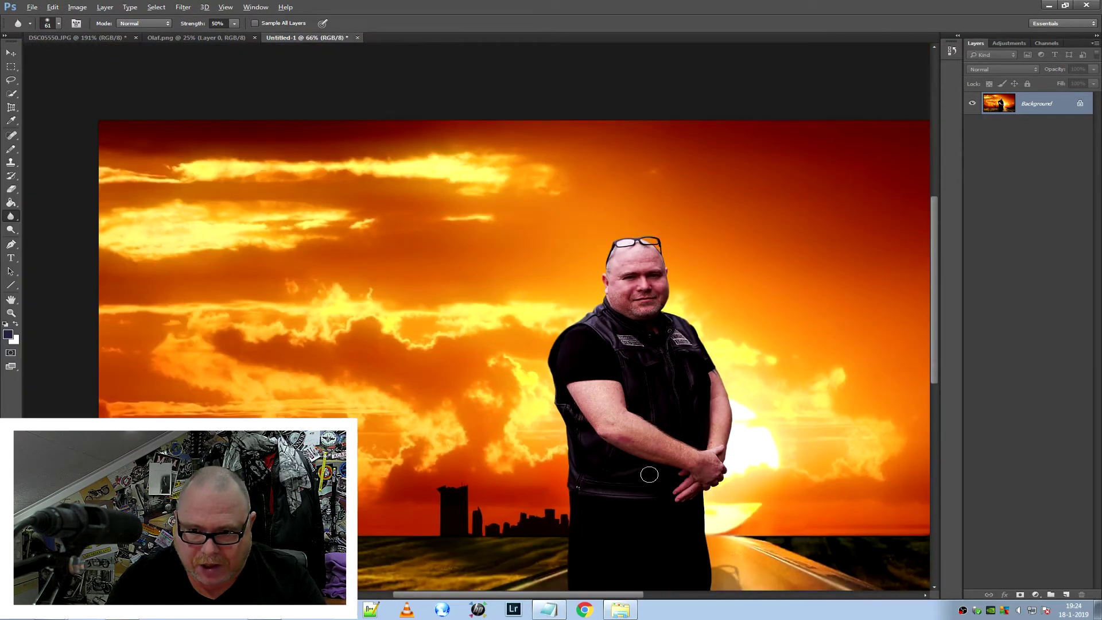
pyautogui.scroll(-1, 649, 474)
pyautogui.scroll(2, 664, 484)
pyautogui.scroll(2, 608, 413)
pyautogui.scroll(2, 590, 393)
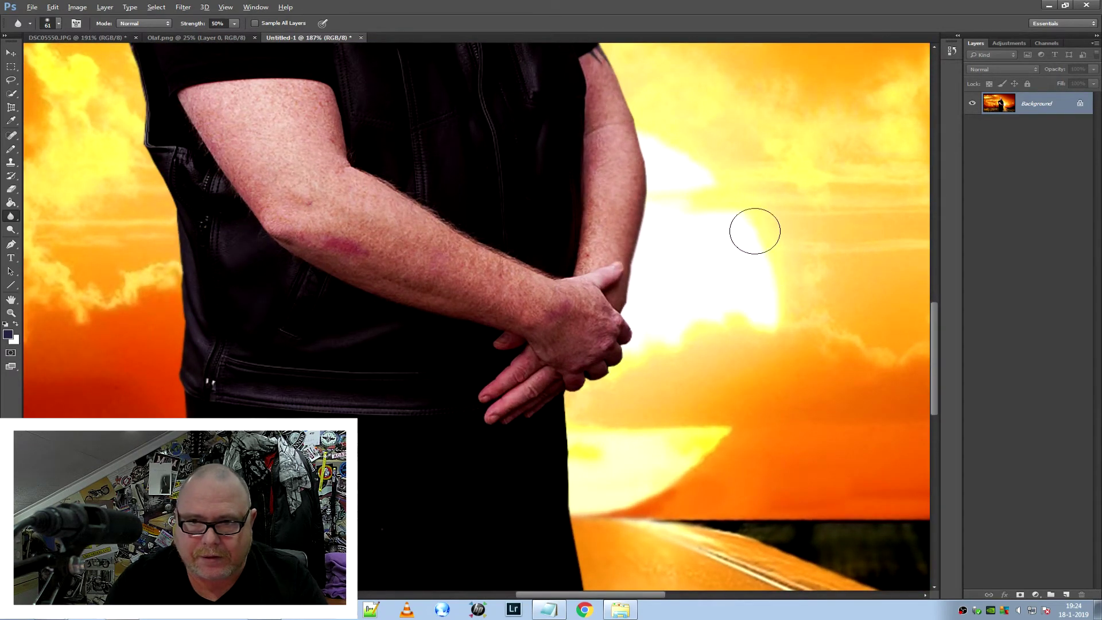
pyautogui.scroll(-2, 746, 229)
pyautogui.scroll(-2, 742, 216)
pyautogui.scroll(-1, 746, 216)
pyautogui.scroll(-1, 740, 247)
pyautogui.press('alt')
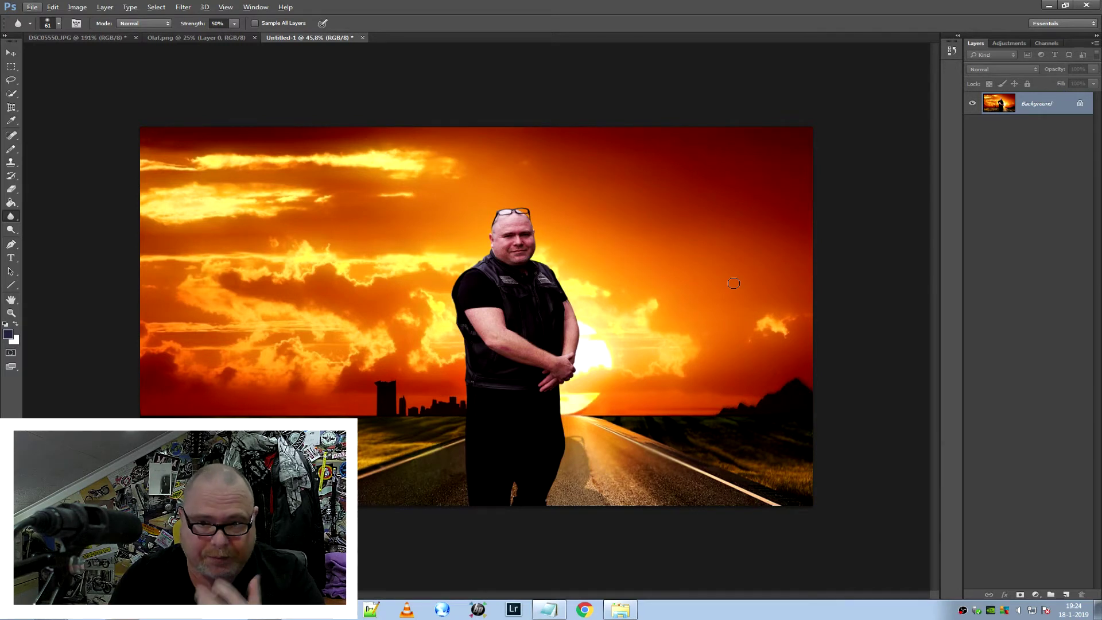
# Switch to the Sharpen Tool and sharpen the lettering on the man's vest patch.
pyautogui.rightClick(10, 216)
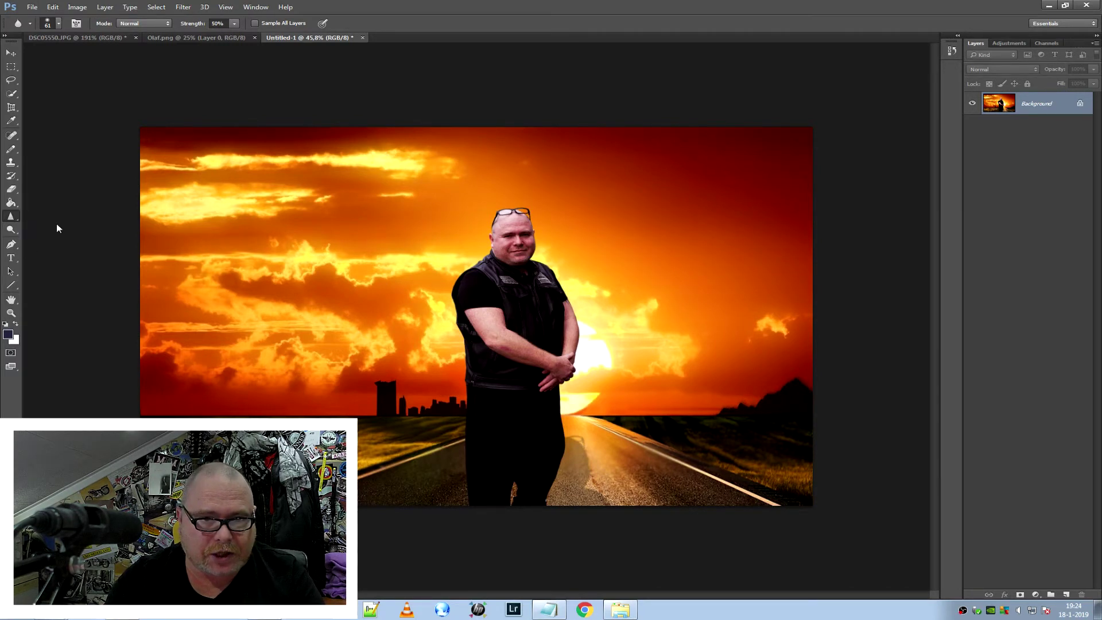
pyautogui.scroll(1, 557, 226)
pyautogui.scroll(3, 557, 229)
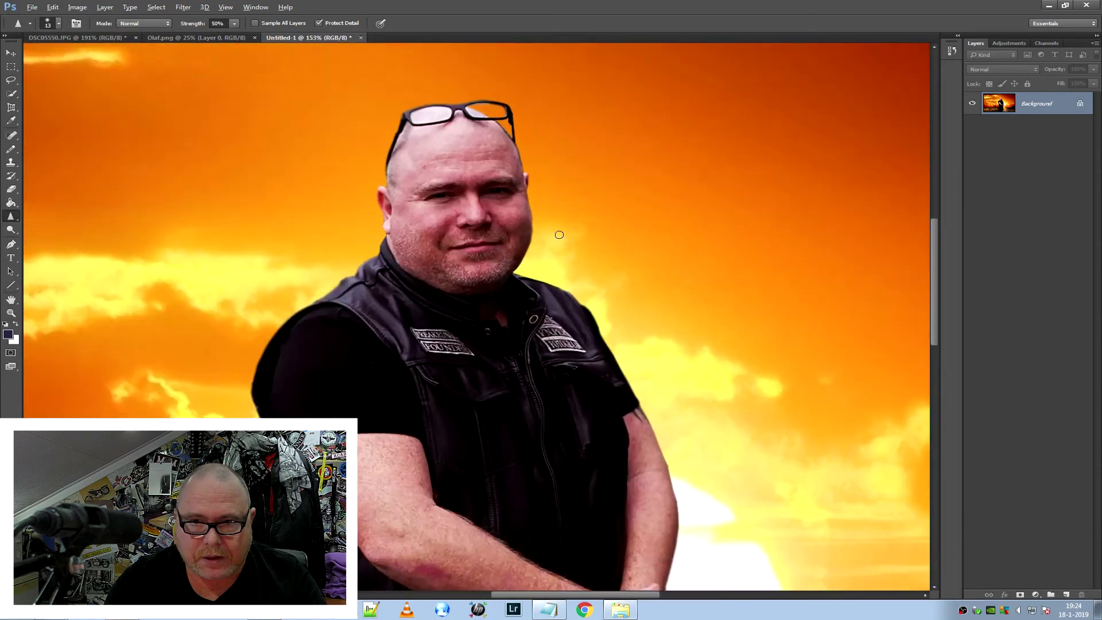
pyautogui.scroll(2, 554, 230)
pyautogui.scroll(1, 371, 170)
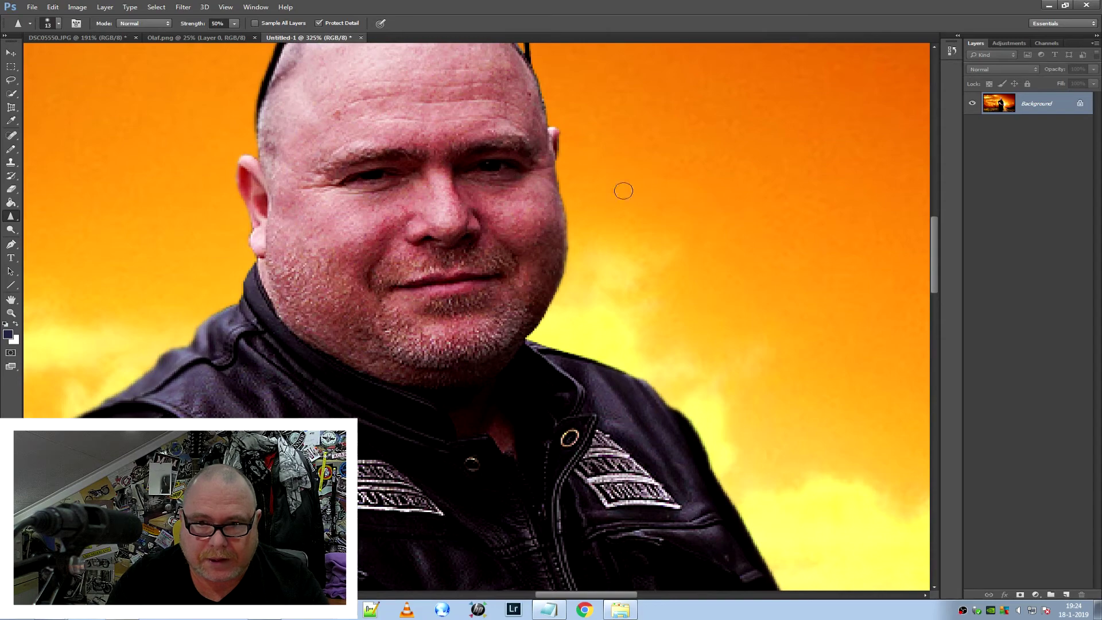
pyautogui.scroll(-2, 624, 191)
pyautogui.scroll(-2, 591, 241)
pyautogui.scroll(-2, 559, 288)
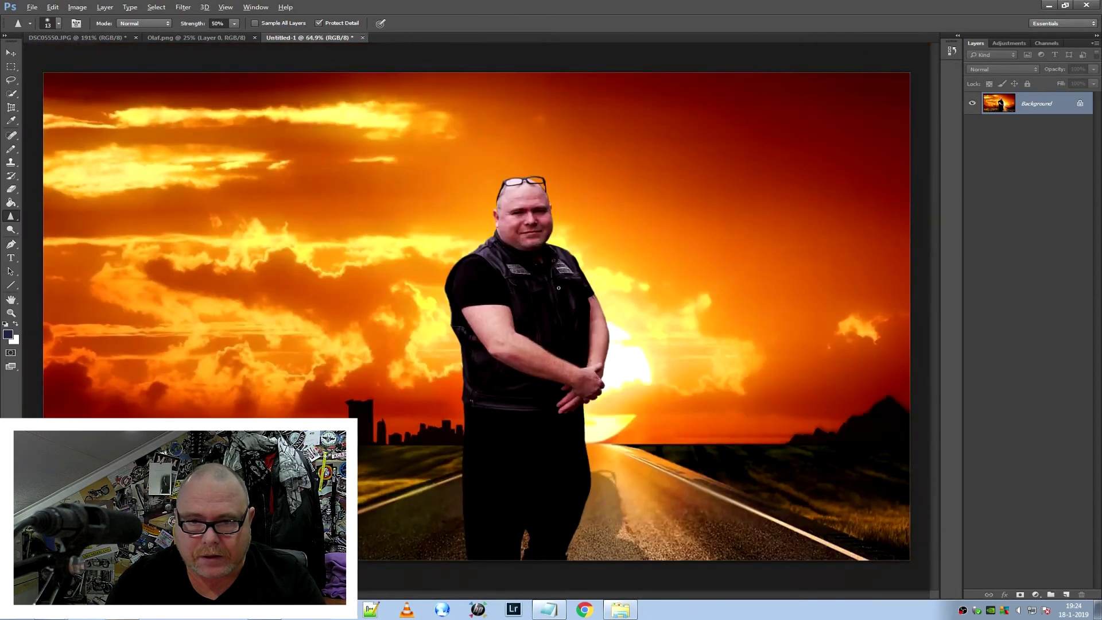
pyautogui.scroll(3, 558, 287)
pyautogui.scroll(2, 558, 287)
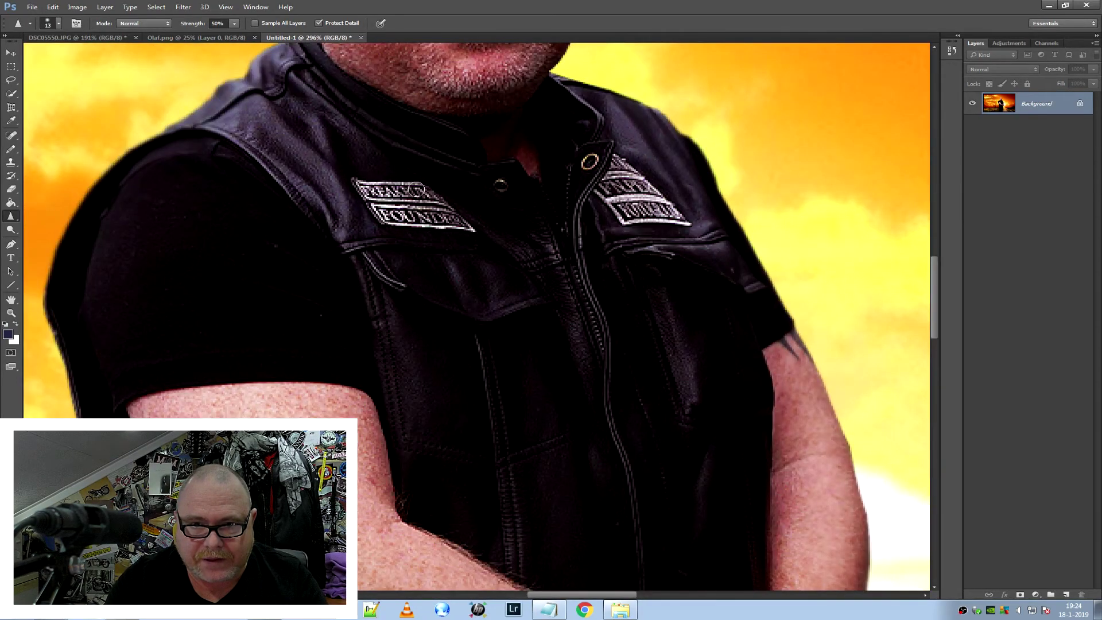
pyautogui.moveTo(391, 217); pyautogui.dragTo(454, 217)
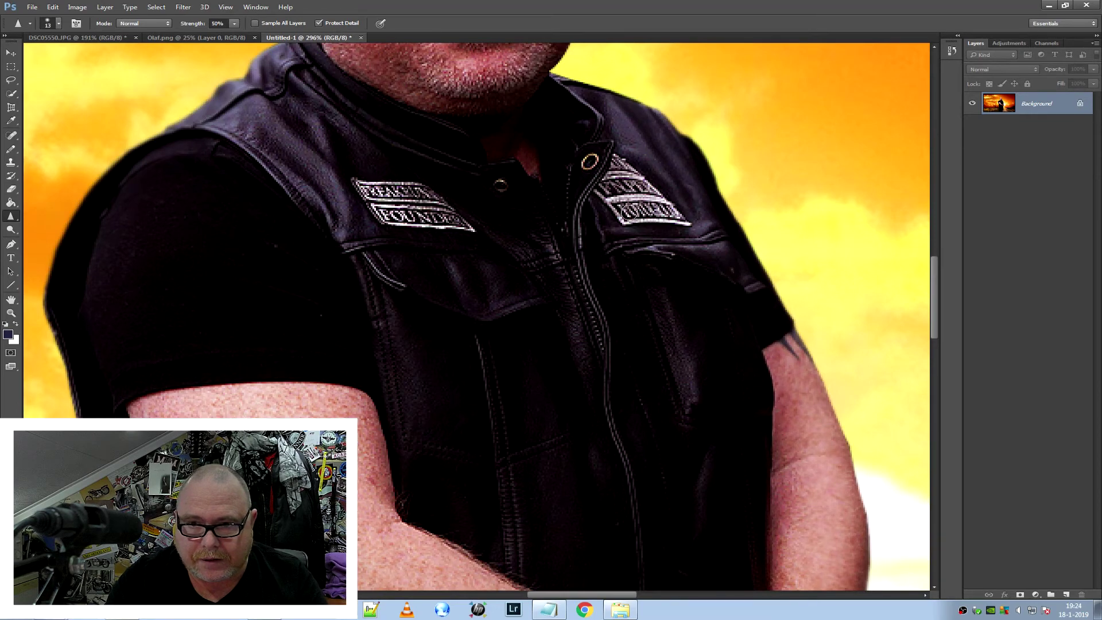
pyautogui.scroll(-3, 625, 189)
pyautogui.scroll(-2, 675, 236)
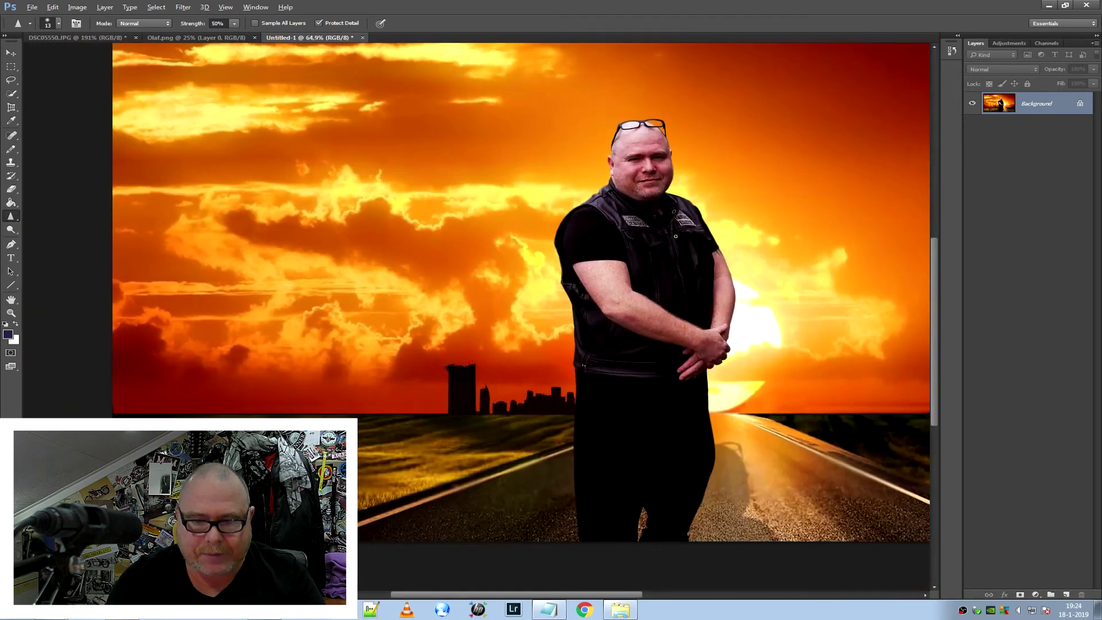
pyautogui.scroll(-1, 667, 257)
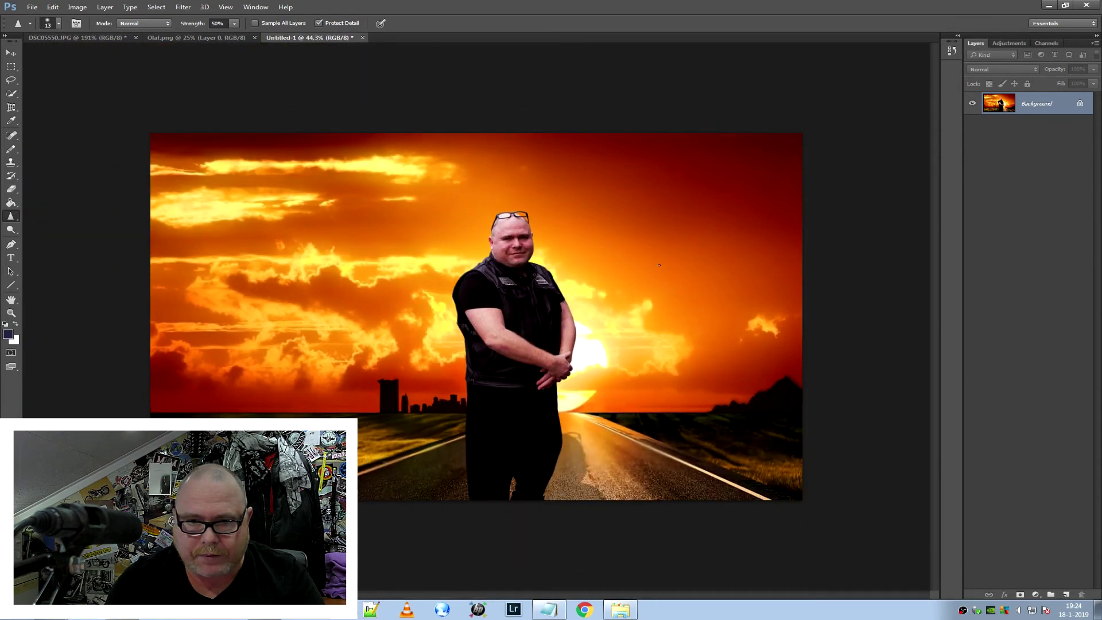